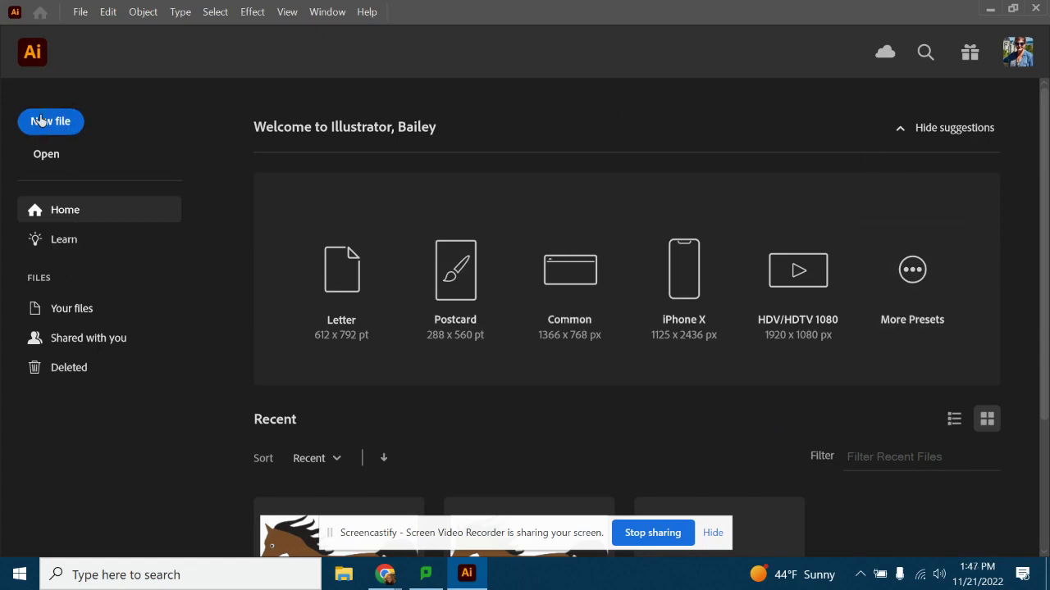
Create a new document from the Print Letter preset with a width and height of 1000 pt each.
left_click(79, 12)
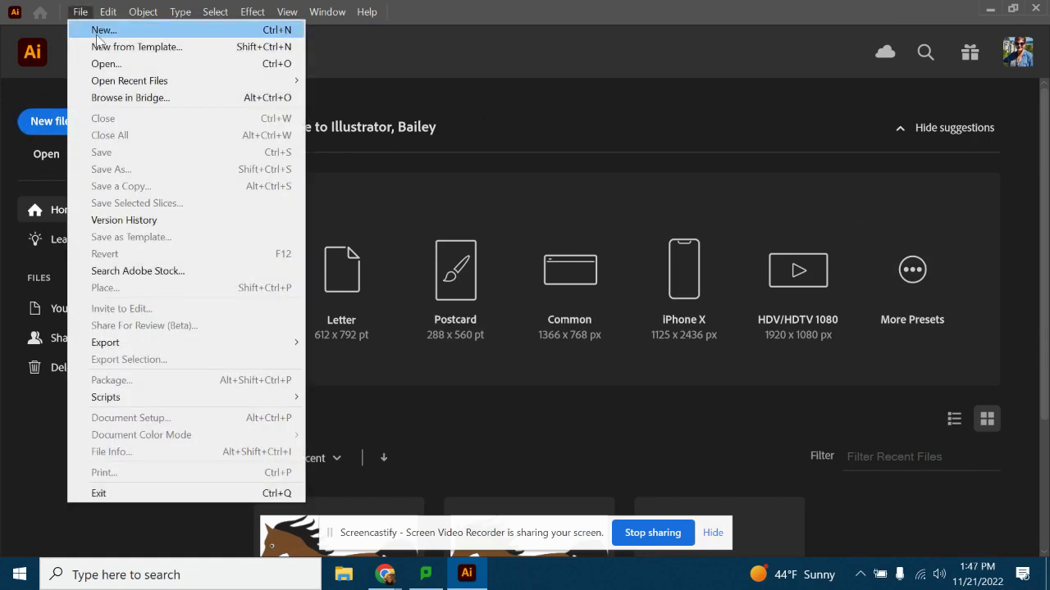
left_click(45, 123)
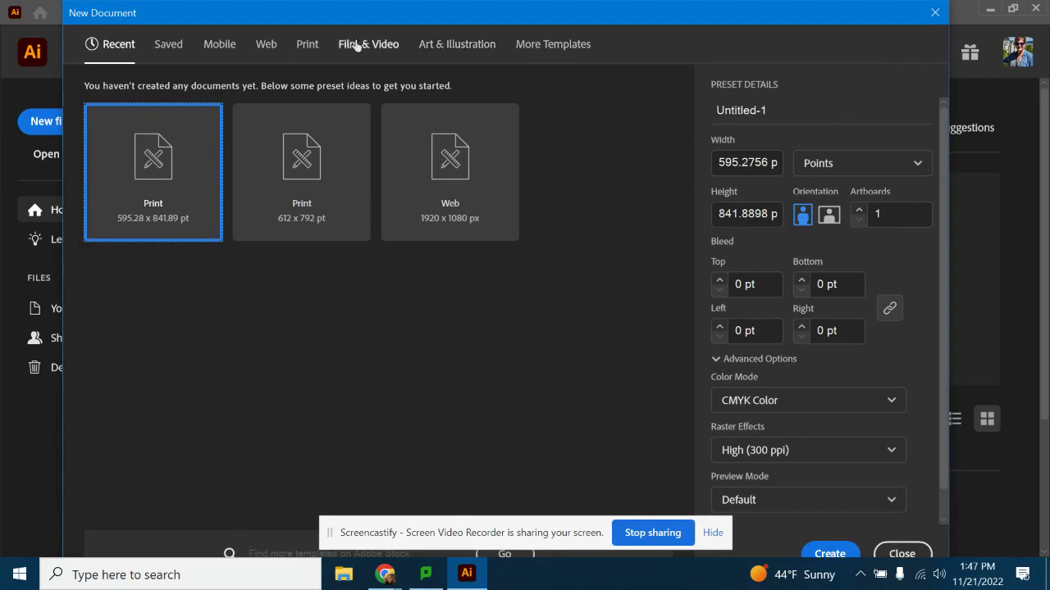
left_click(305, 48)
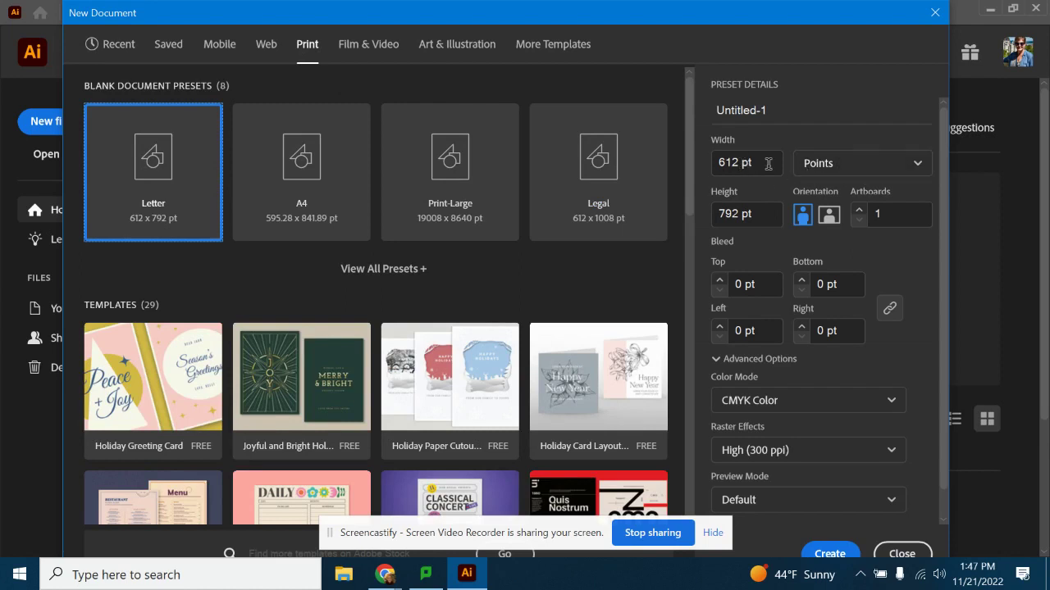
left_click_drag(758, 162, 707, 164)
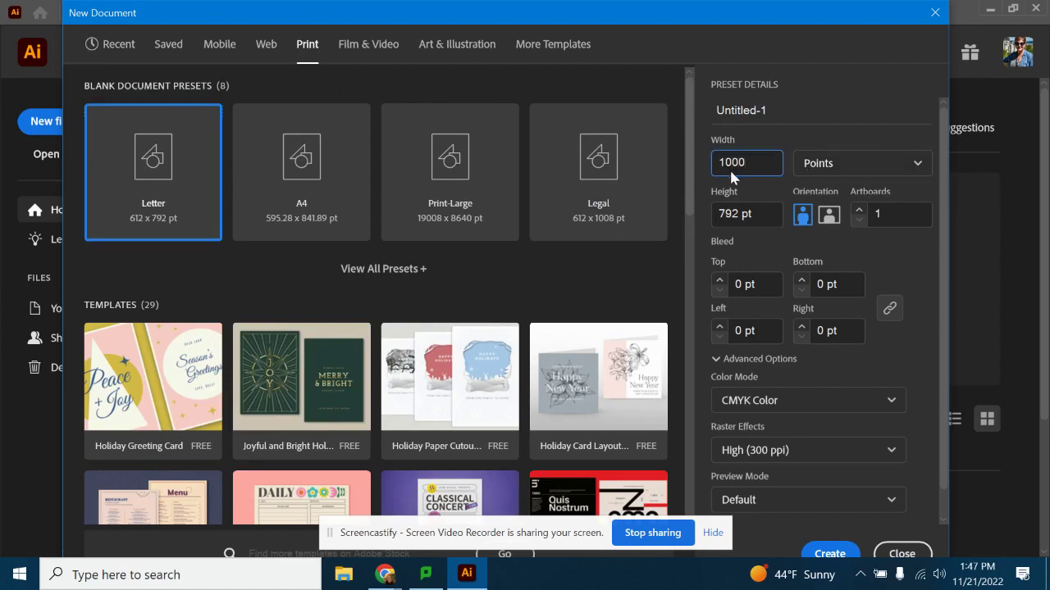
key("Tab")
type("100")
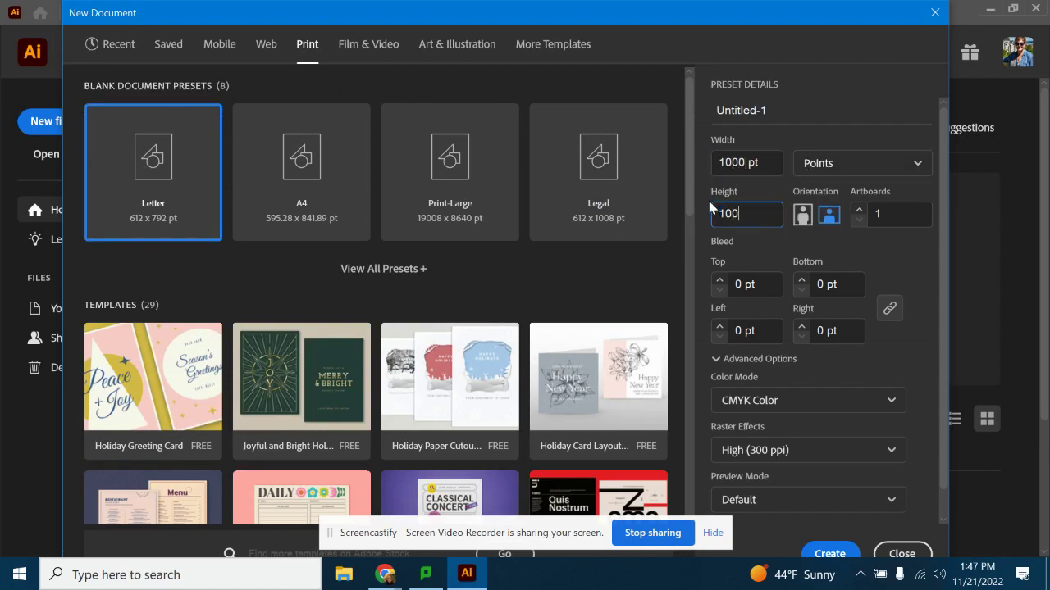
left_click(869, 237)
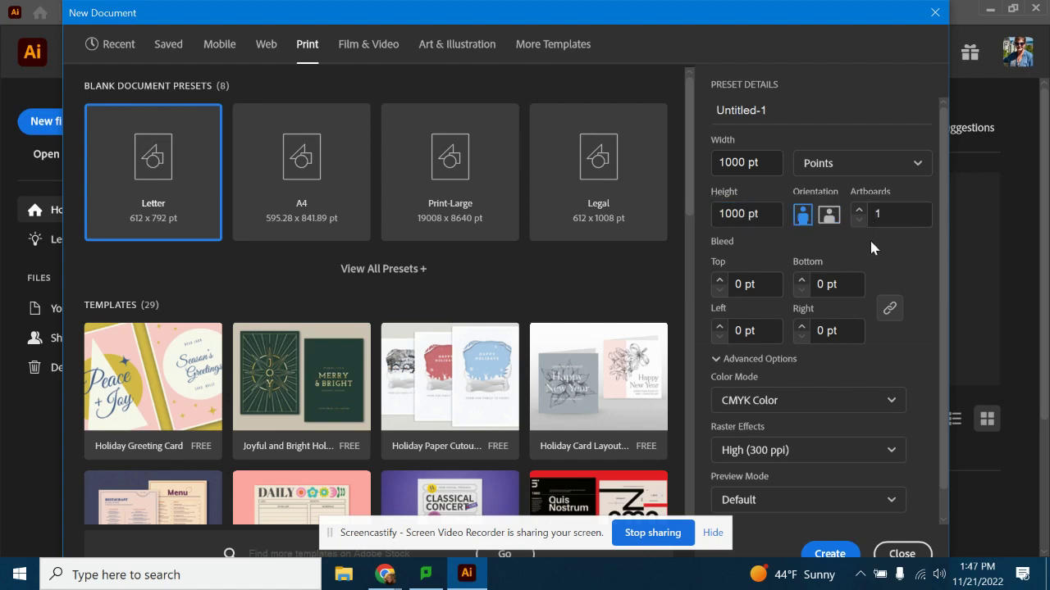
left_click(831, 164)
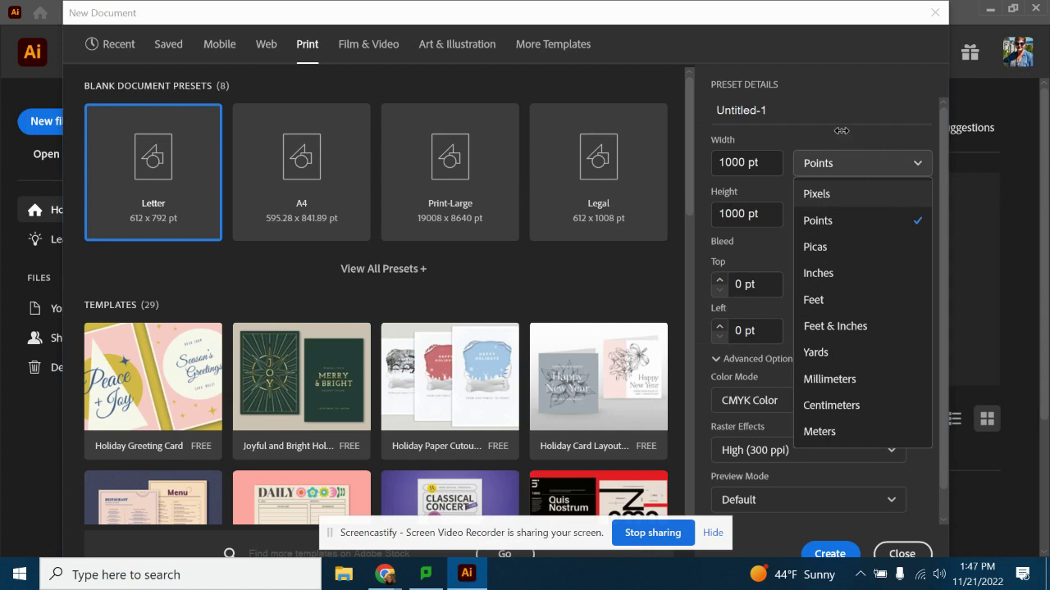
left_click(852, 82)
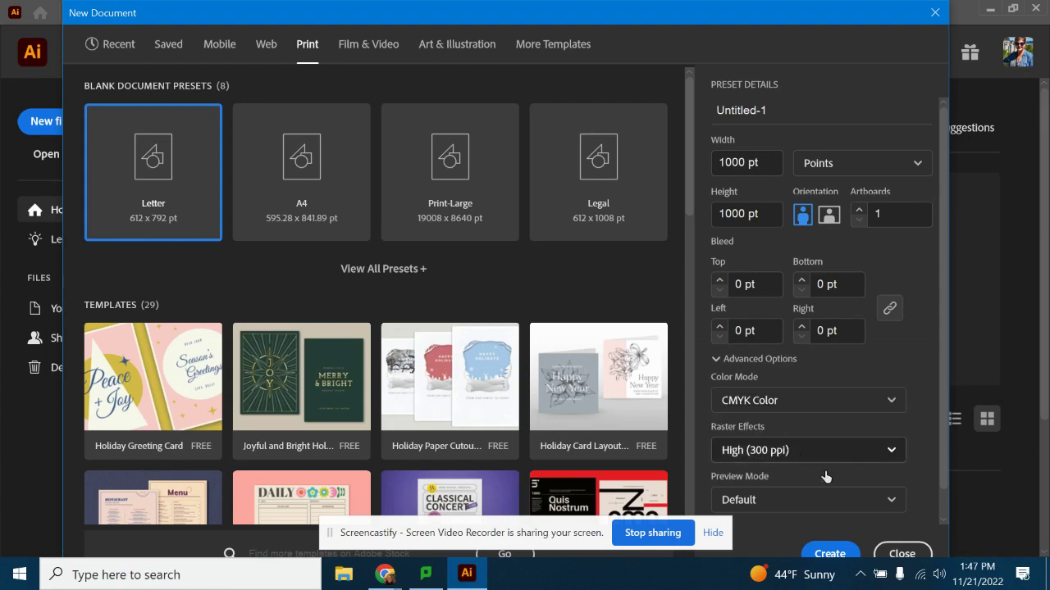
left_click(838, 555)
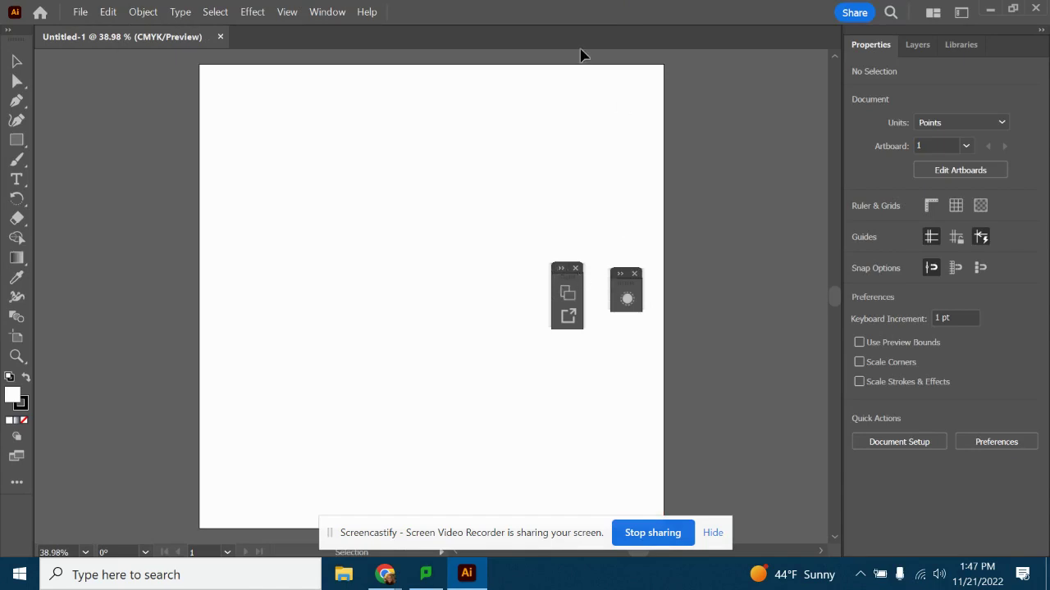
Expand the floating Asset Export and Appearance panels, move them off the artboard and close both.
left_click(561, 270)
left_click_drag(604, 273, 787, 247)
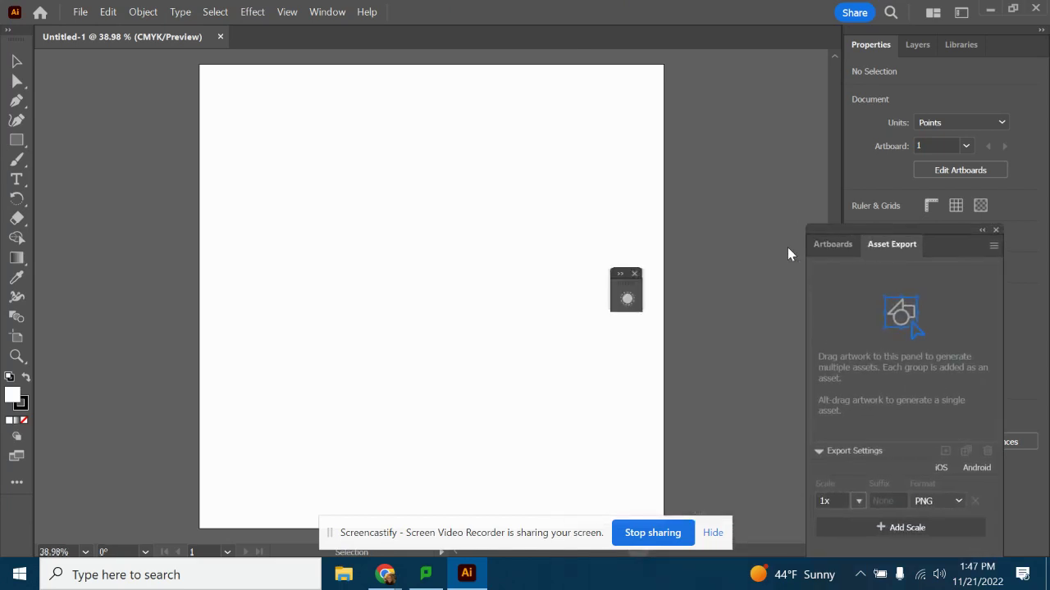
left_click(623, 289)
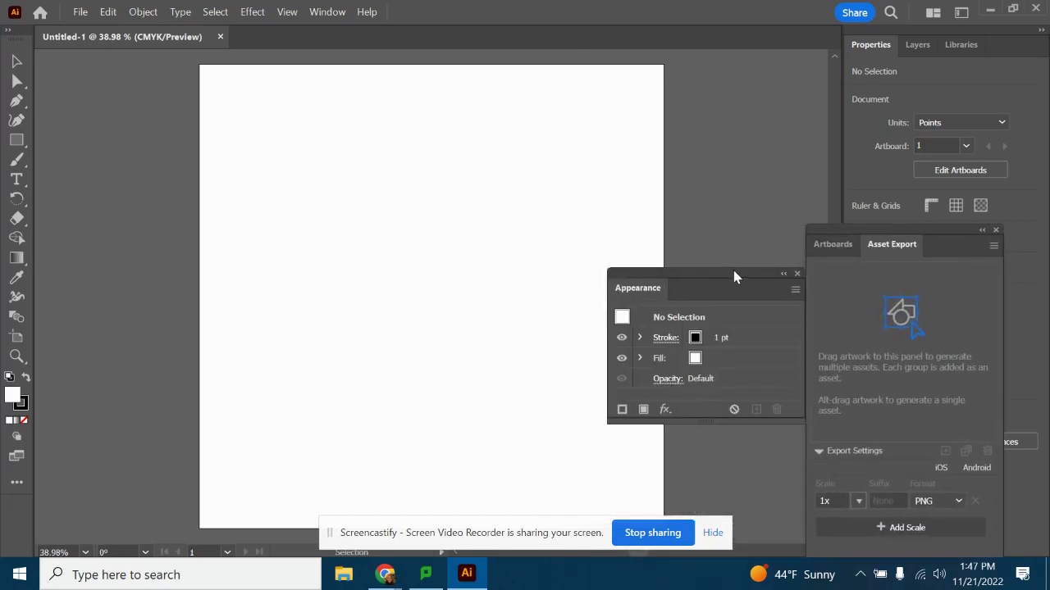
left_click_drag(730, 274, 792, 65)
left_click_drag(879, 237, 712, 242)
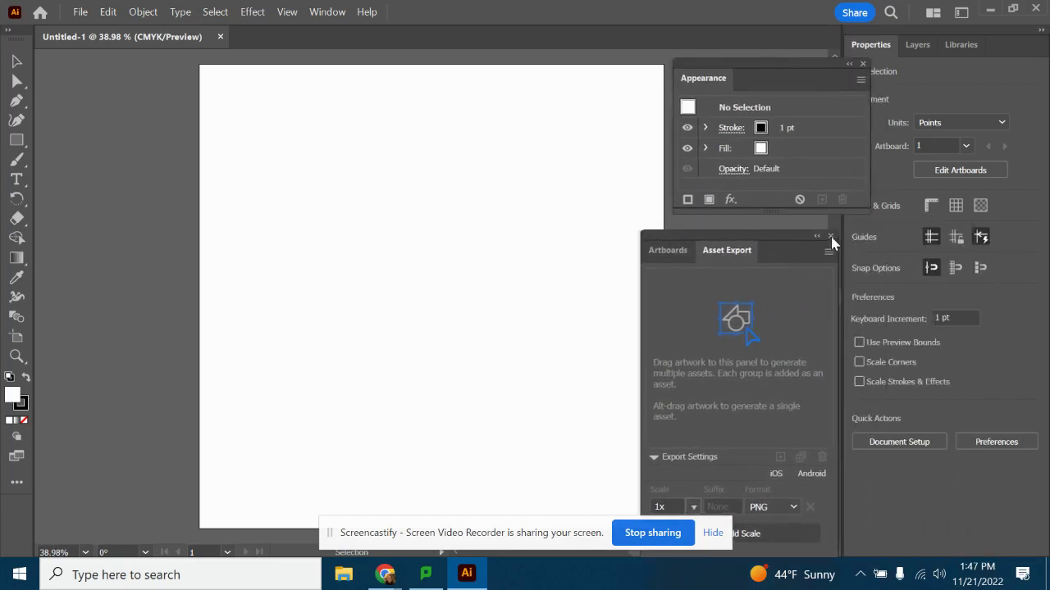
left_click(831, 237)
left_click(863, 64)
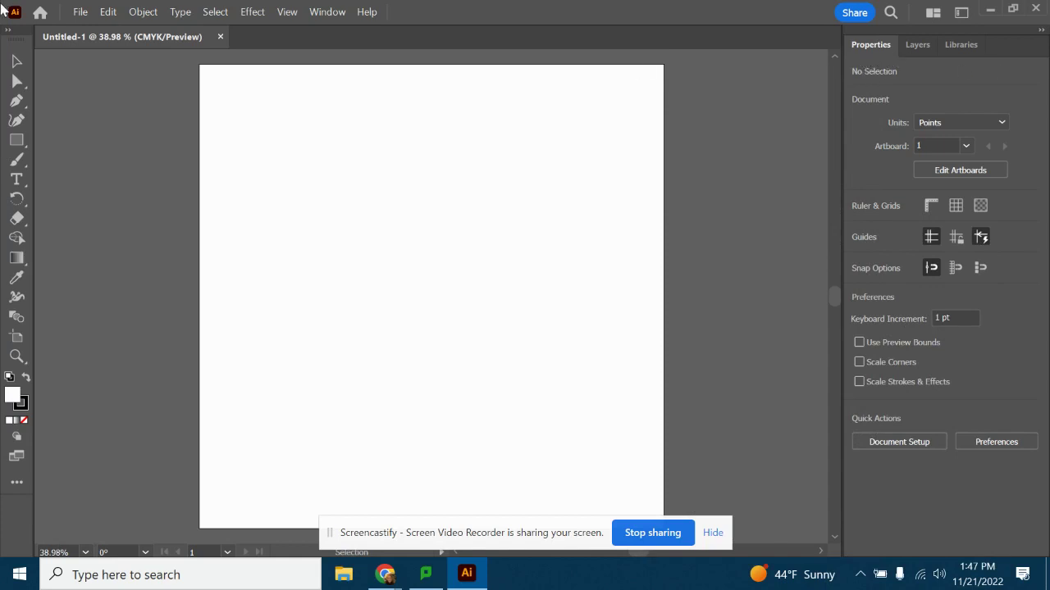
Look over the document's layers and return to its properties.
left_click(16, 62)
scroll(859, 45, "right", 2)
scroll(859, 44, "up", 1)
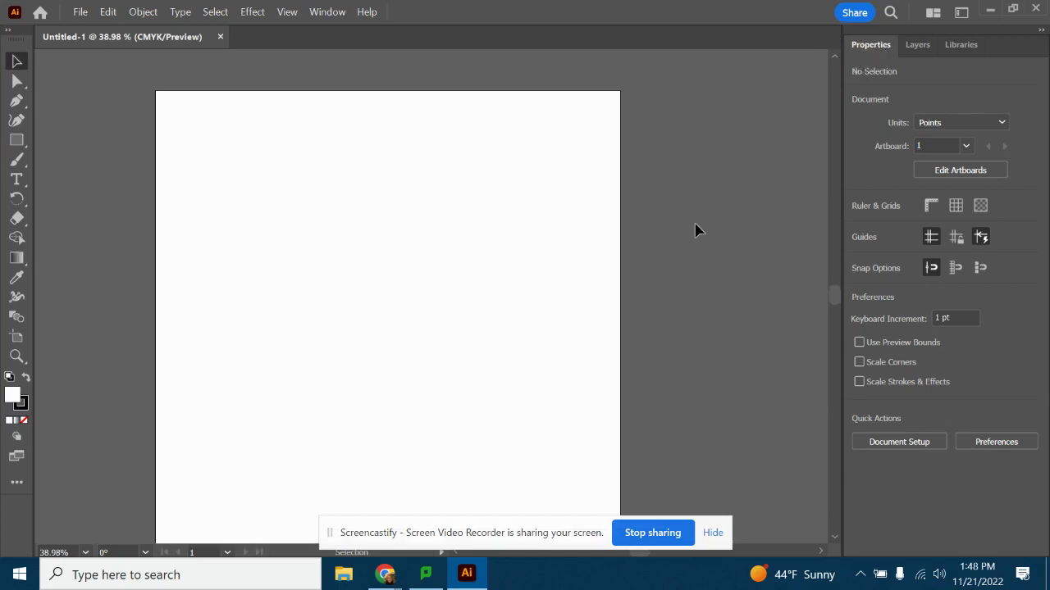
left_click(917, 45)
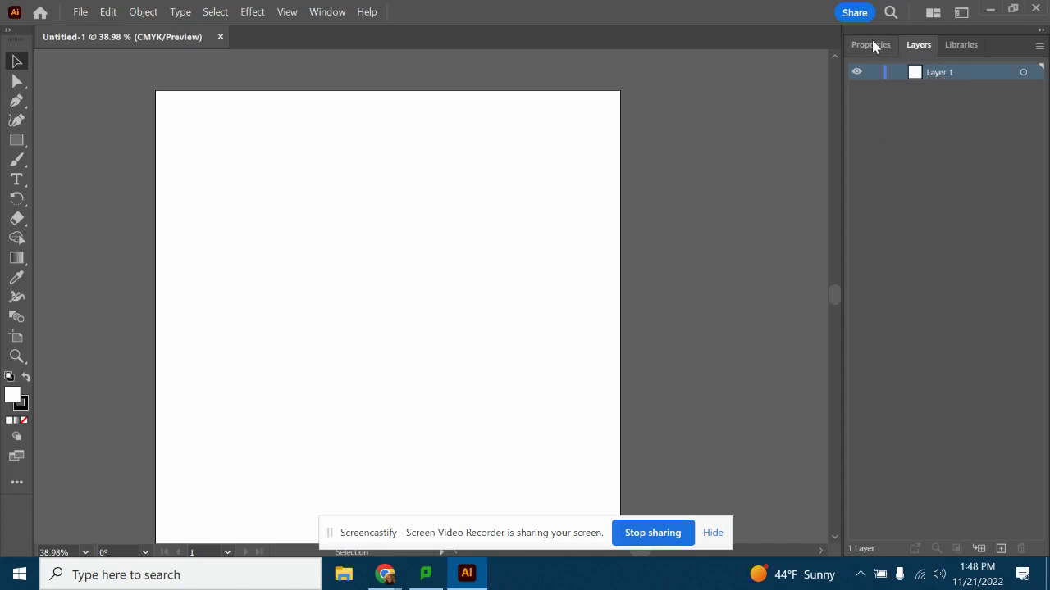
left_click(871, 42)
left_click(917, 47)
left_click(865, 50)
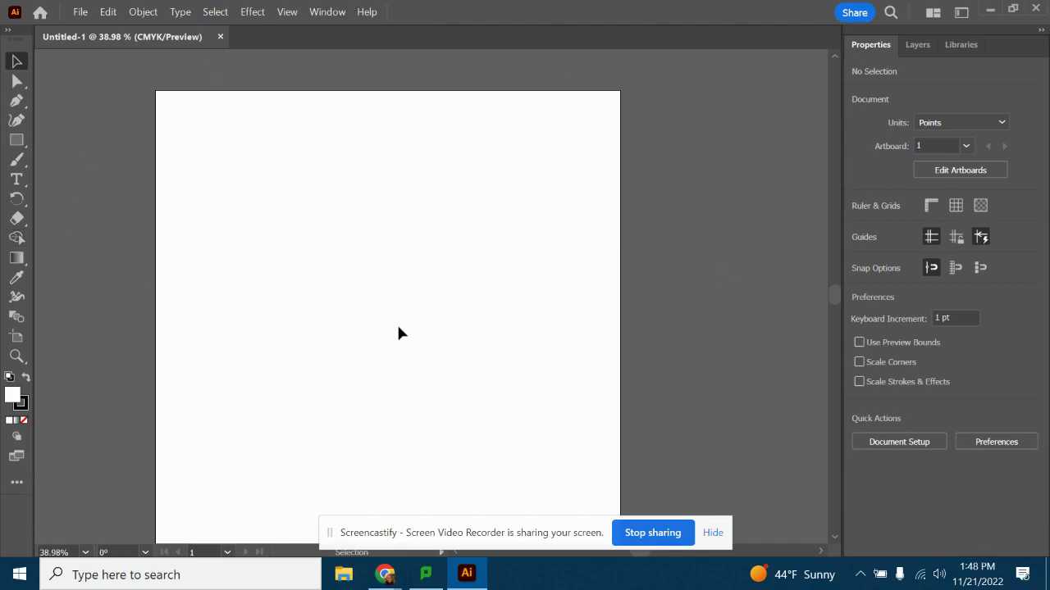
Draw a closed Pen tool shape about 530 pt wide and 637 pt high, with a curved upper part and straight lower edges.
left_click(15, 102)
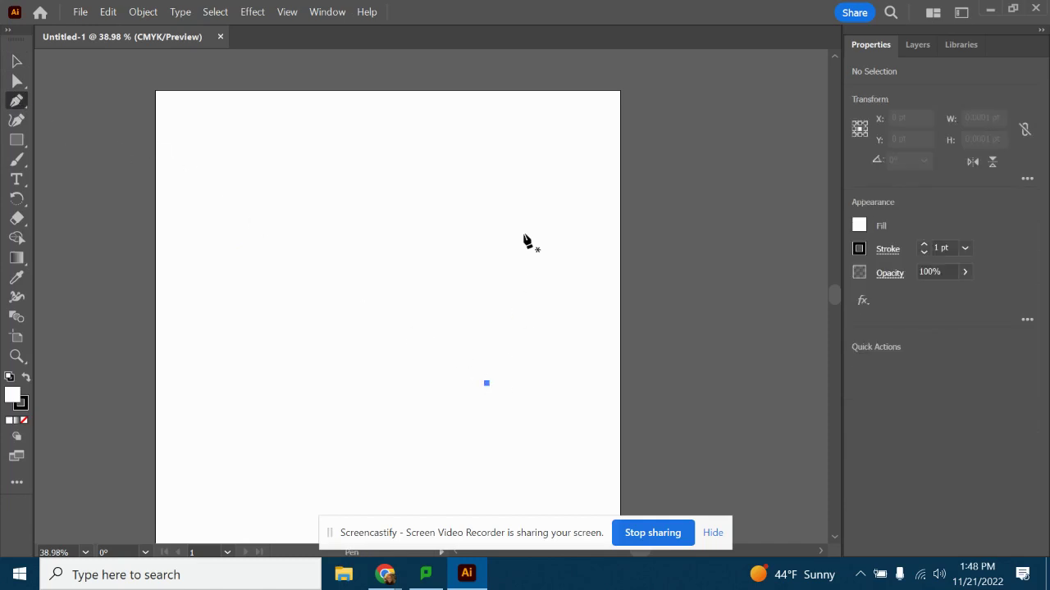
left_click_drag(523, 227, 477, 177)
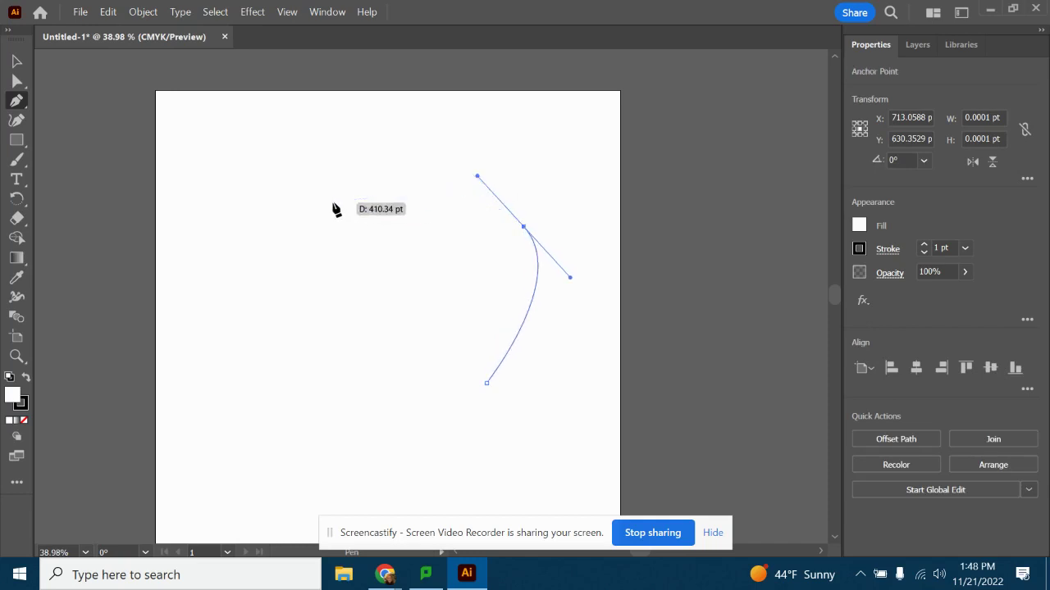
left_click_drag(334, 203, 301, 232)
left_click(292, 365)
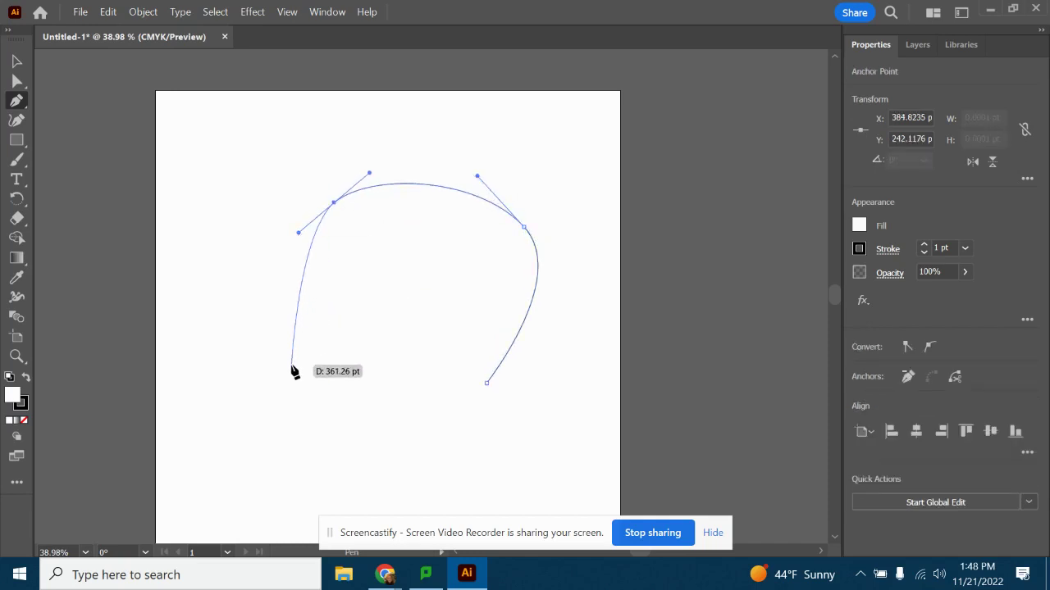
left_click(336, 452)
left_click(459, 479)
left_click(429, 388)
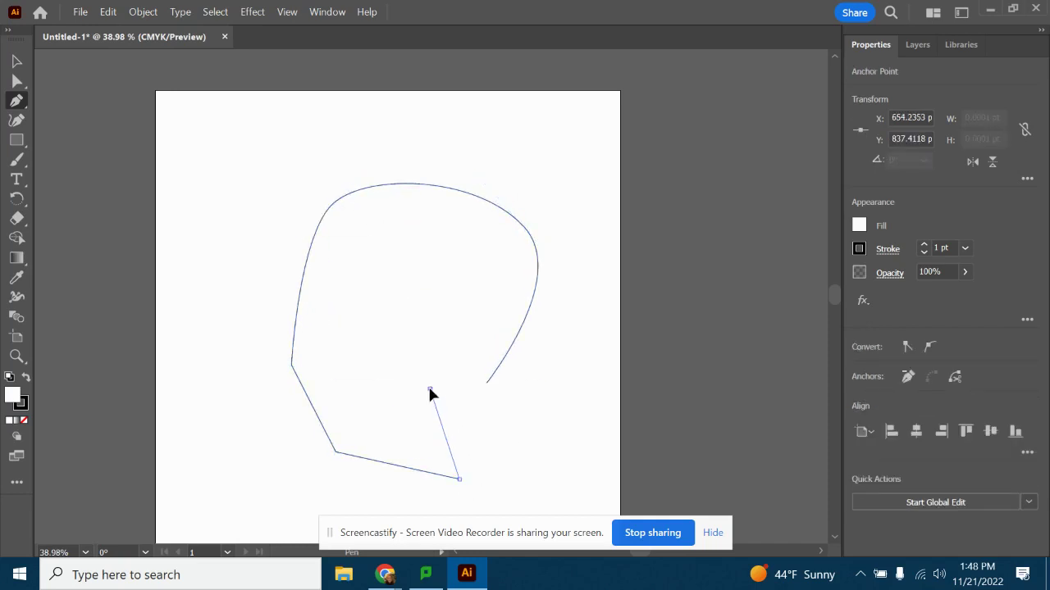
left_click(485, 388)
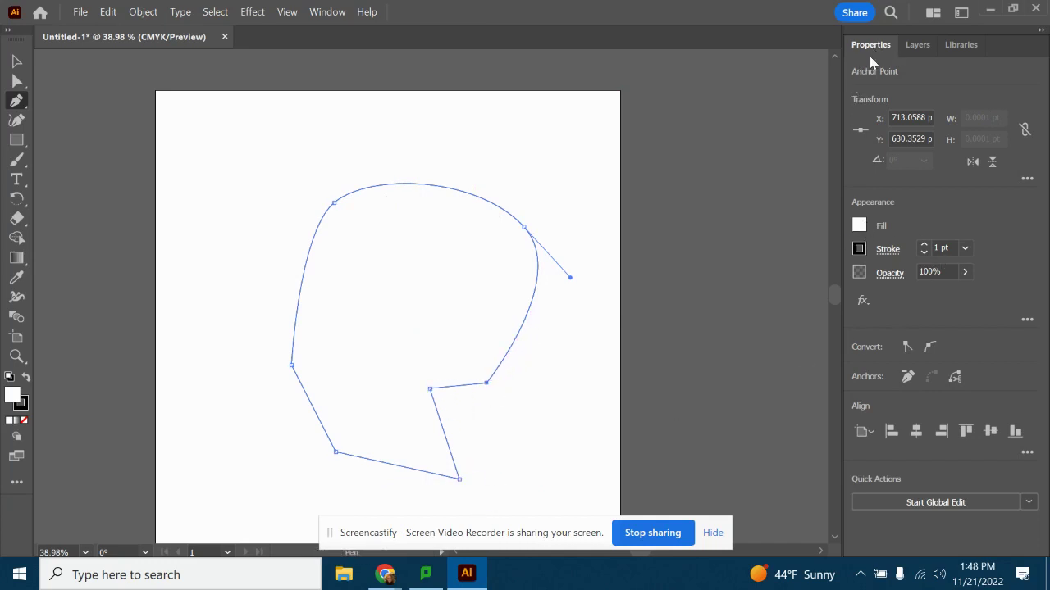
Fill the closed shape with purple.
left_click(859, 227)
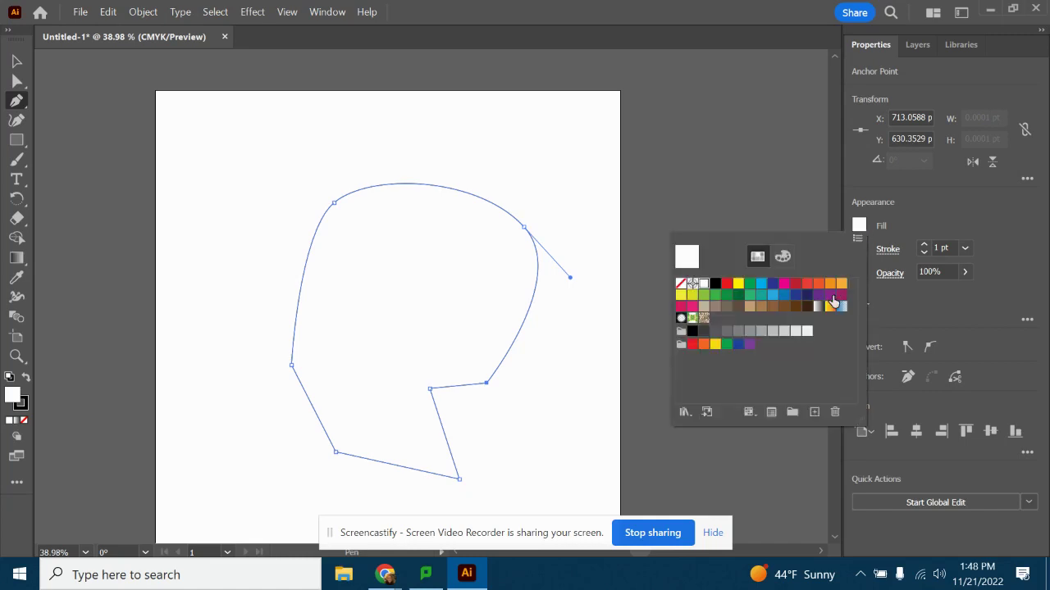
left_click(830, 296)
left_click(949, 187)
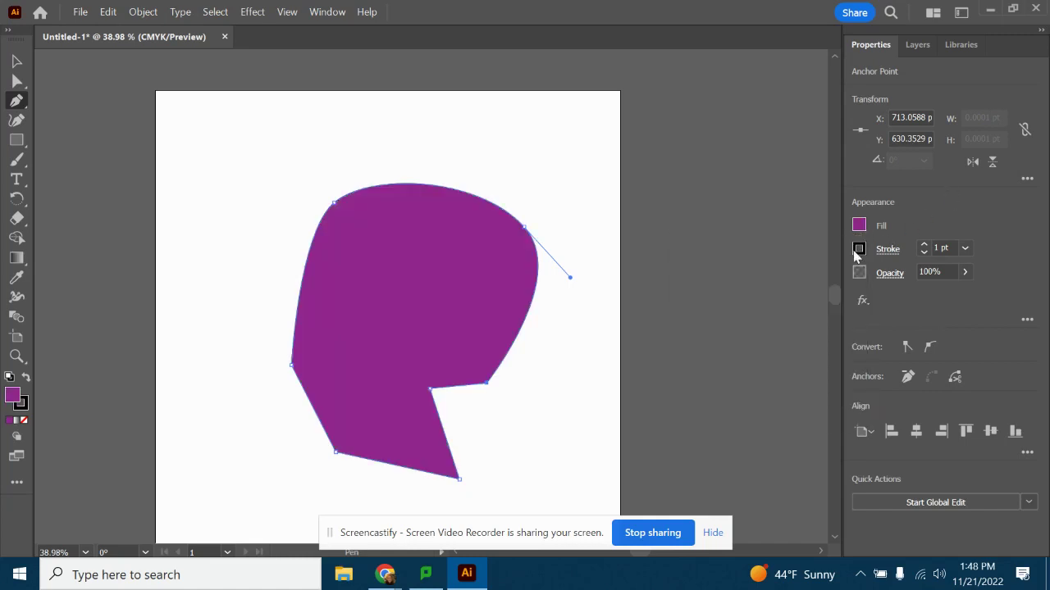
Increase the shape's black stroke weight to 20 pt.
left_click(924, 246)
left_click(924, 246)
left_click(924, 246)
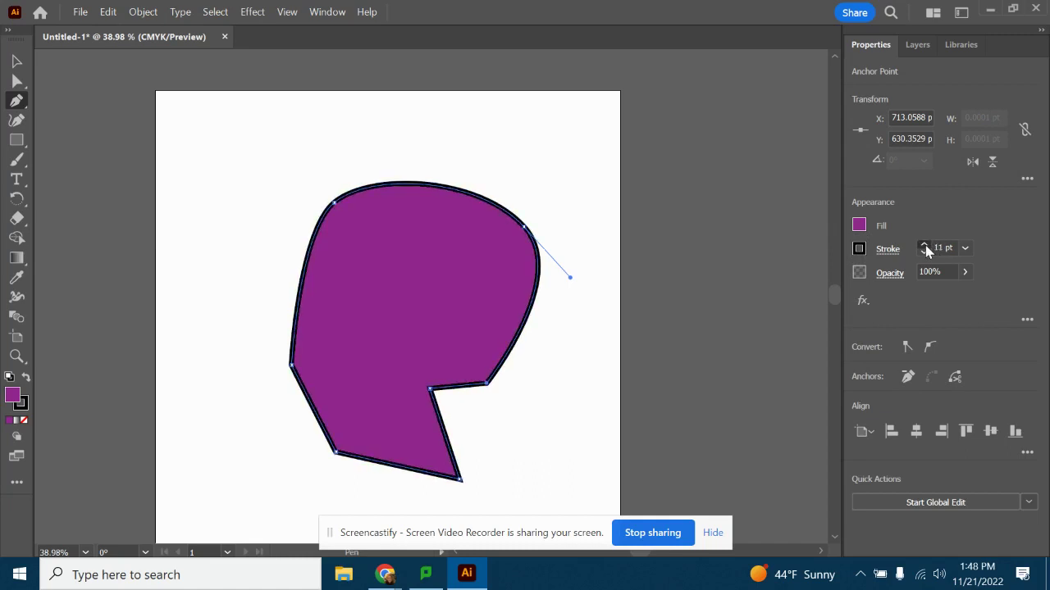
left_click(925, 246)
left_click(924, 246)
left_click(925, 246)
left_click(924, 246)
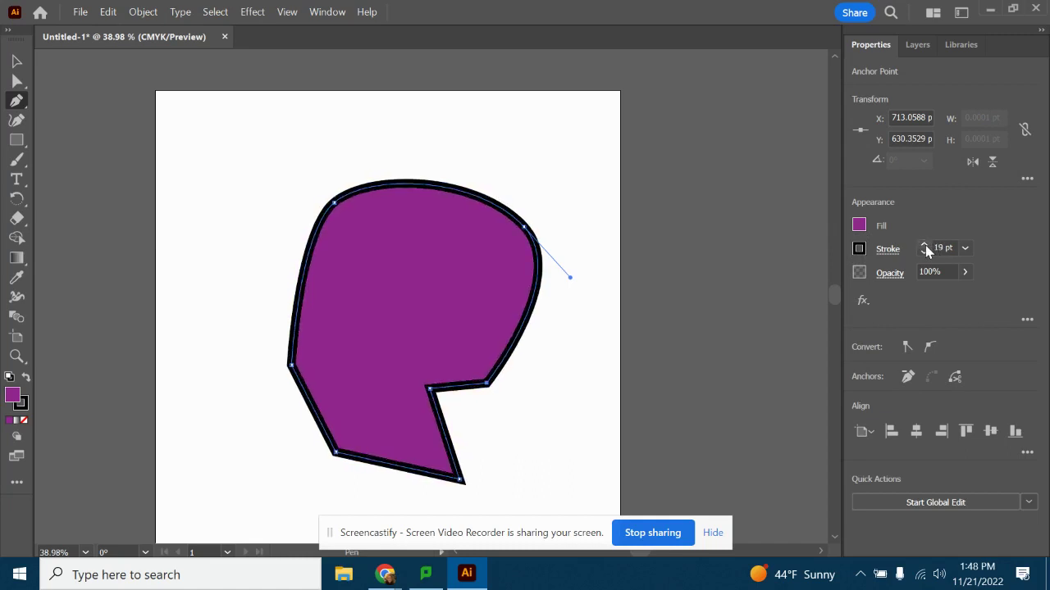
left_click(924, 246)
Remove both the fill and the stroke from the shape by setting them to None.
left_click(15, 61)
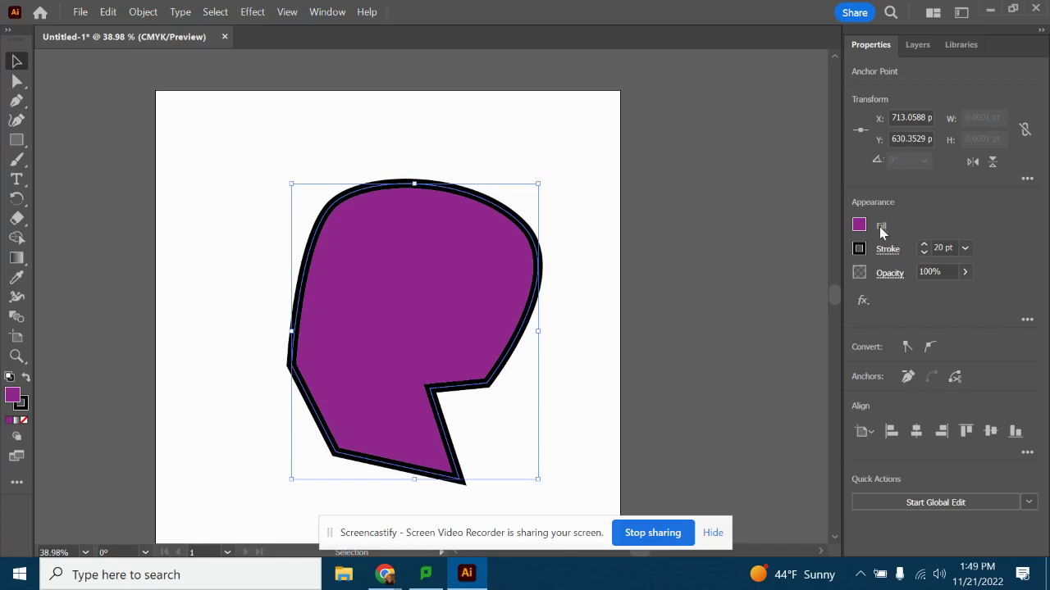
left_click(859, 226)
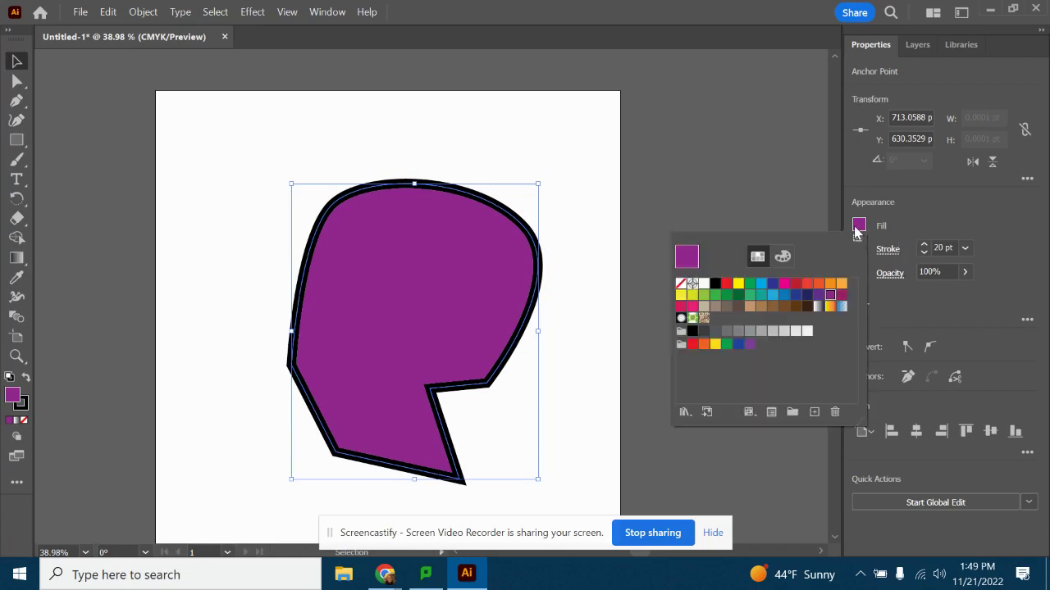
left_click(680, 284)
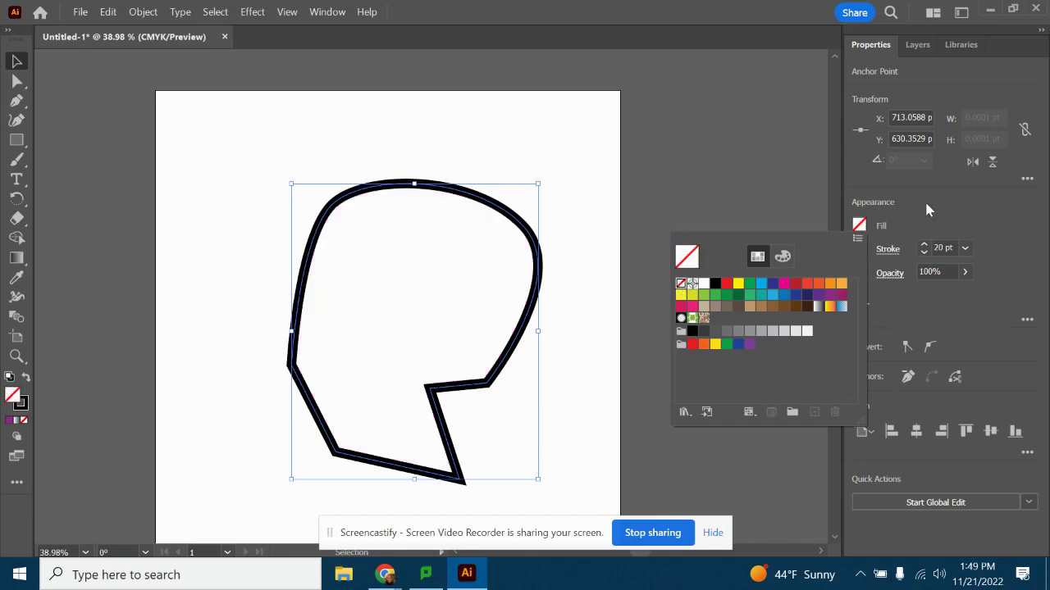
left_click(859, 251)
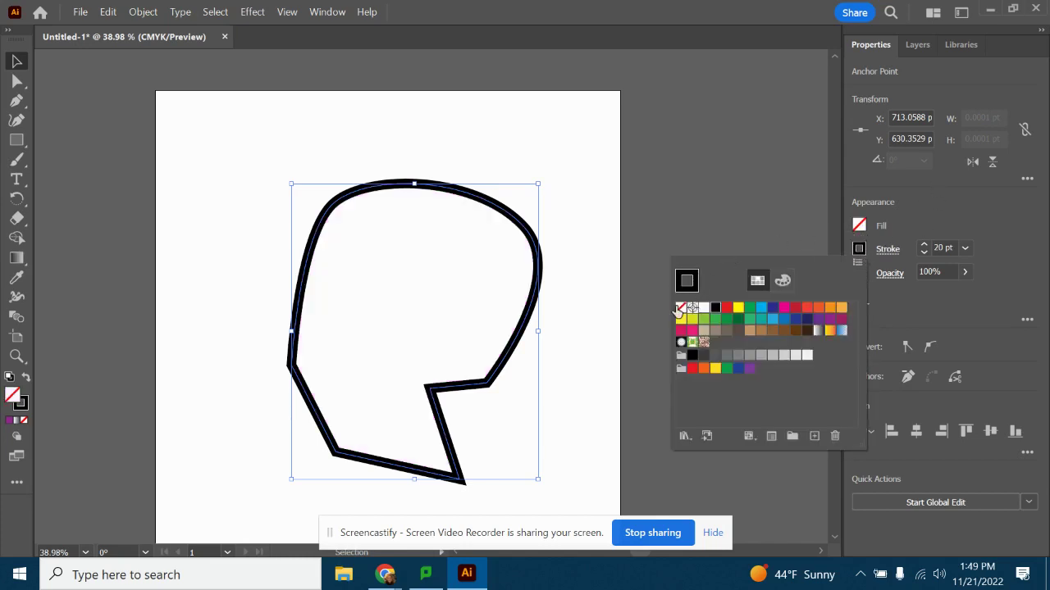
left_click(680, 309)
left_click(887, 219)
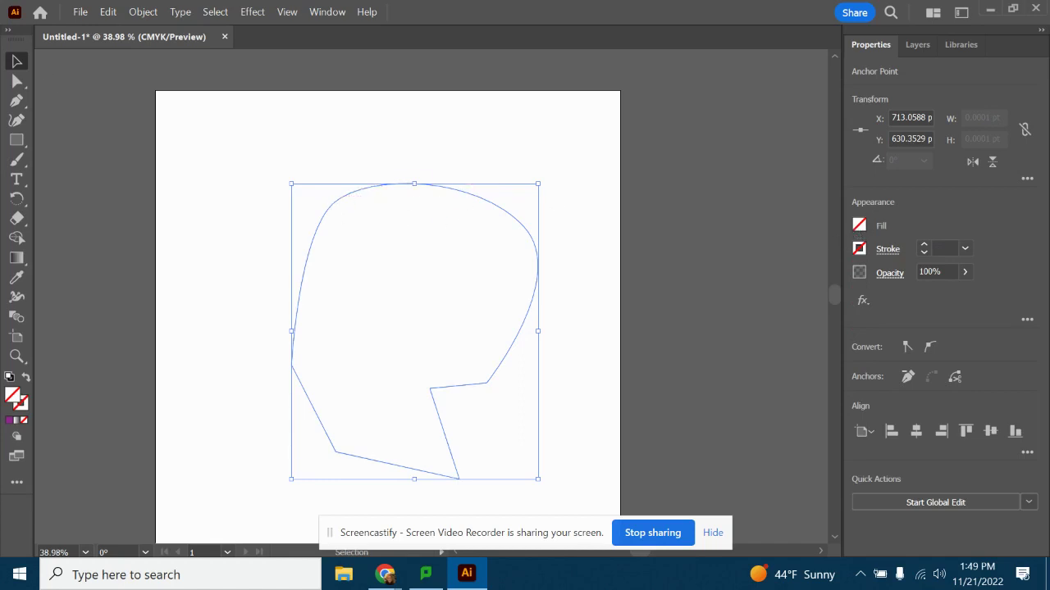
Deselect the shape and undo the removal of its stroke.
left_click(16, 80)
left_click(285, 154)
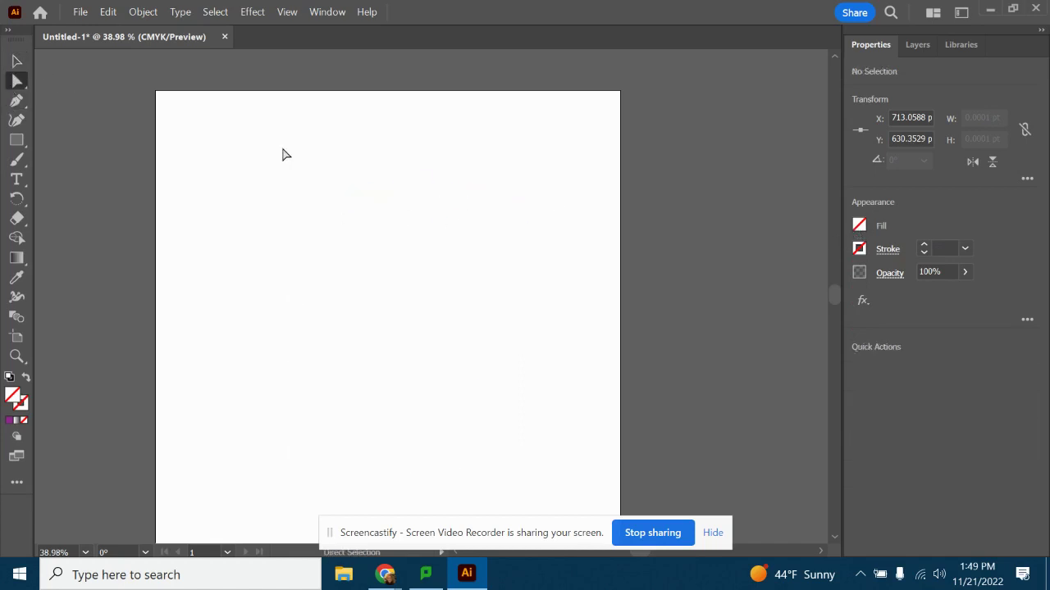
key("ctrl+z")
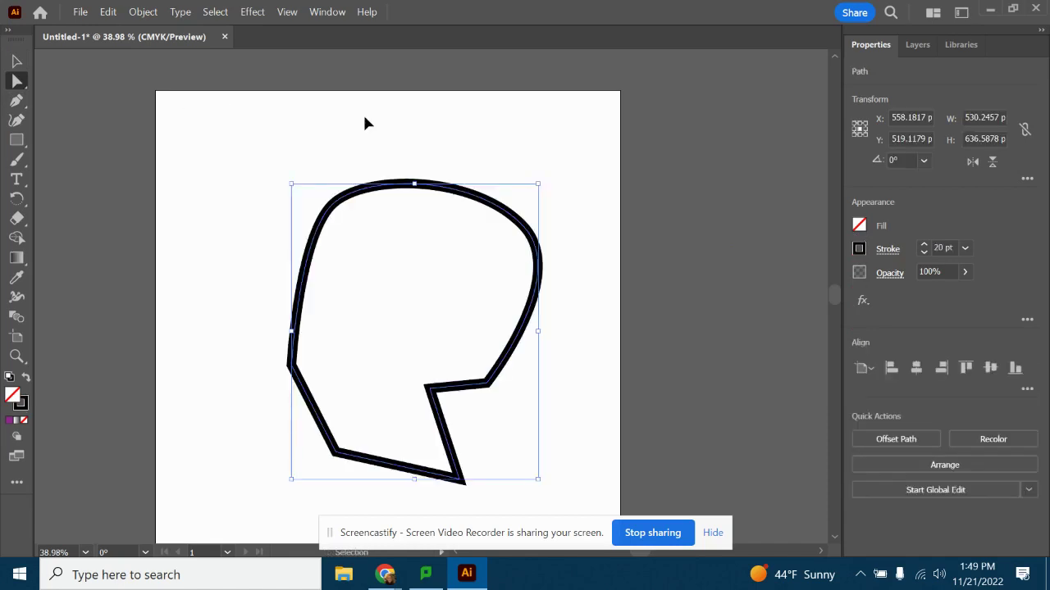
Fill the shape with dark magenta and set its opacity to 100%.
left_click(858, 226)
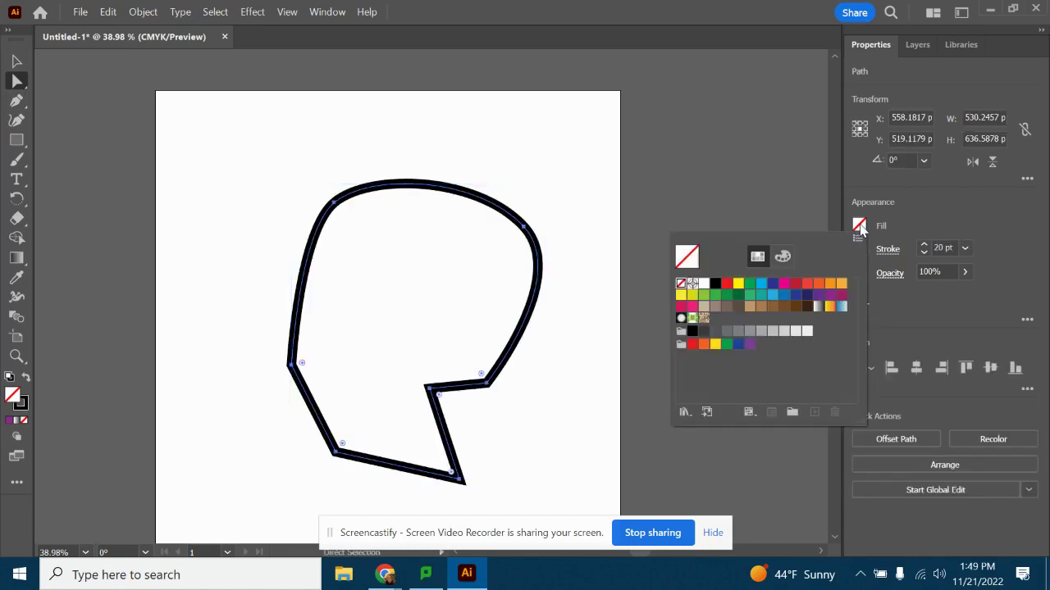
left_click(842, 295)
left_click(948, 202)
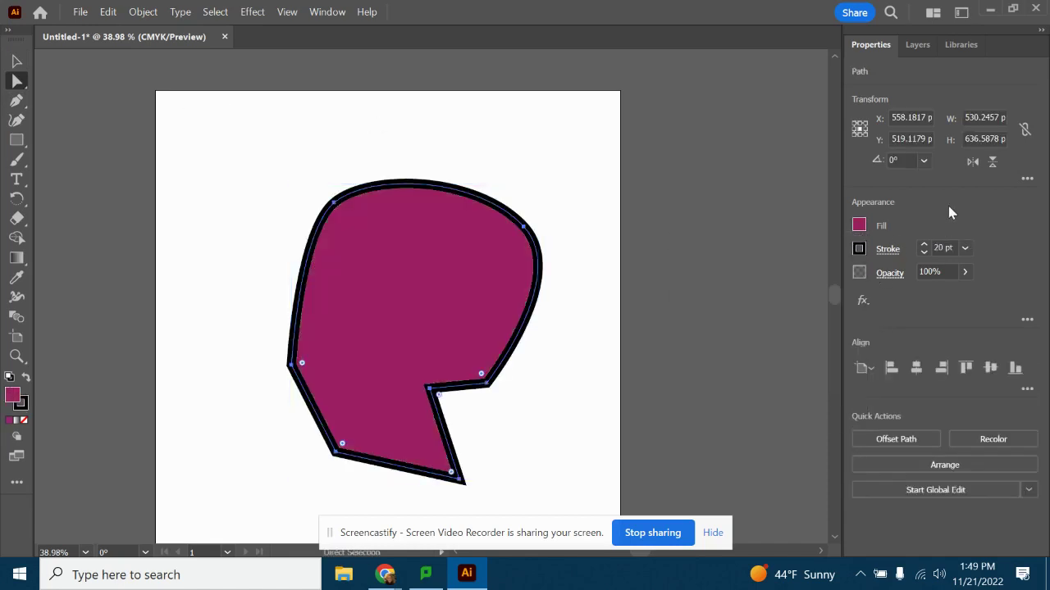
left_click(965, 272)
left_click_drag(961, 293, 982, 298)
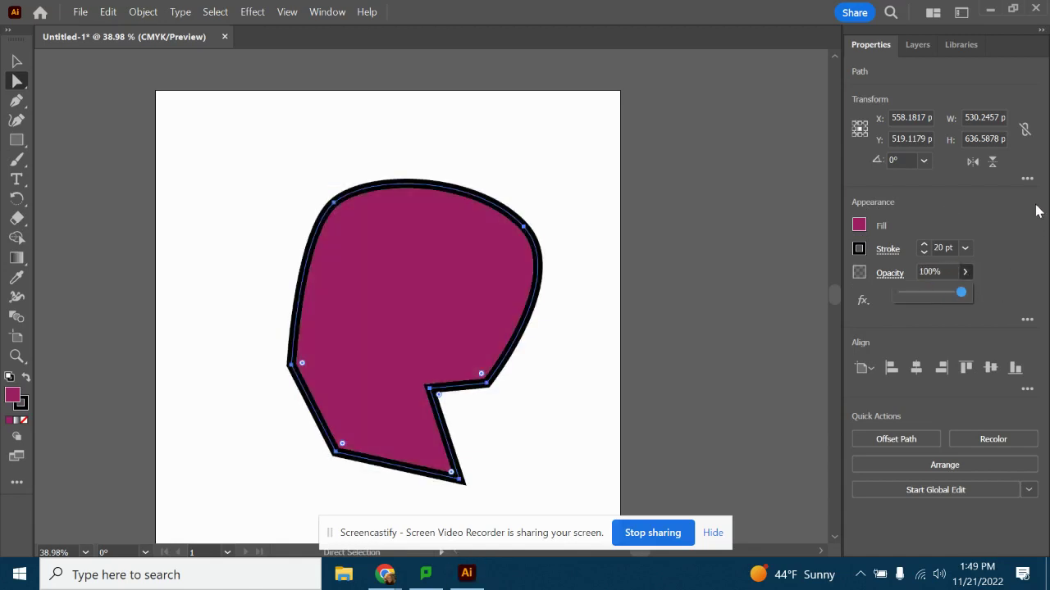
Align the magenta shape to the artboard's left, horizontal center, right, top, vertical center and bottom, ending at the bottom-left corner.
left_click(891, 368)
left_click(916, 368)
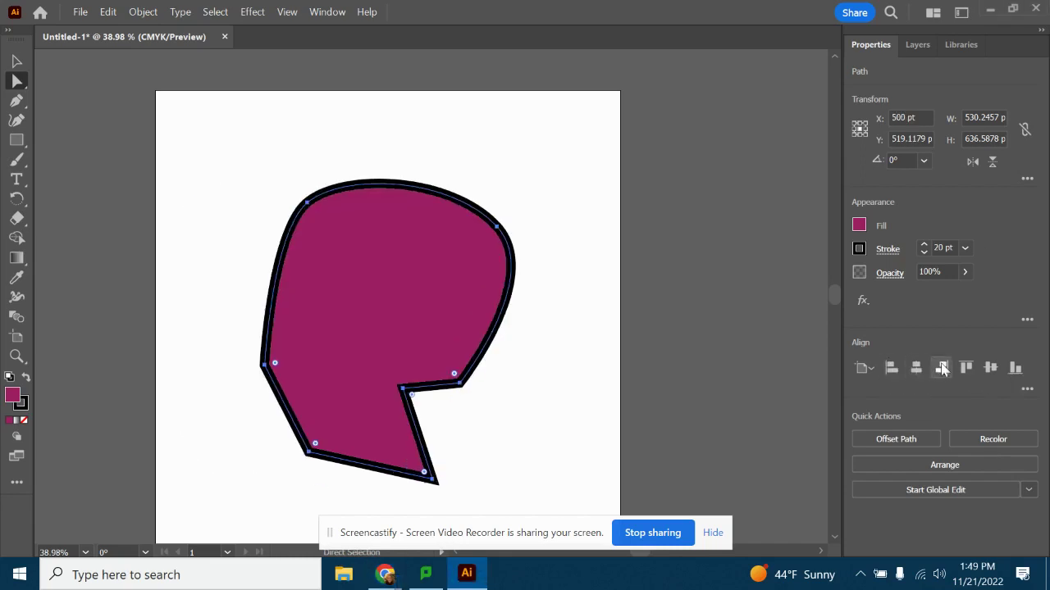
left_click(942, 368)
left_click(965, 368)
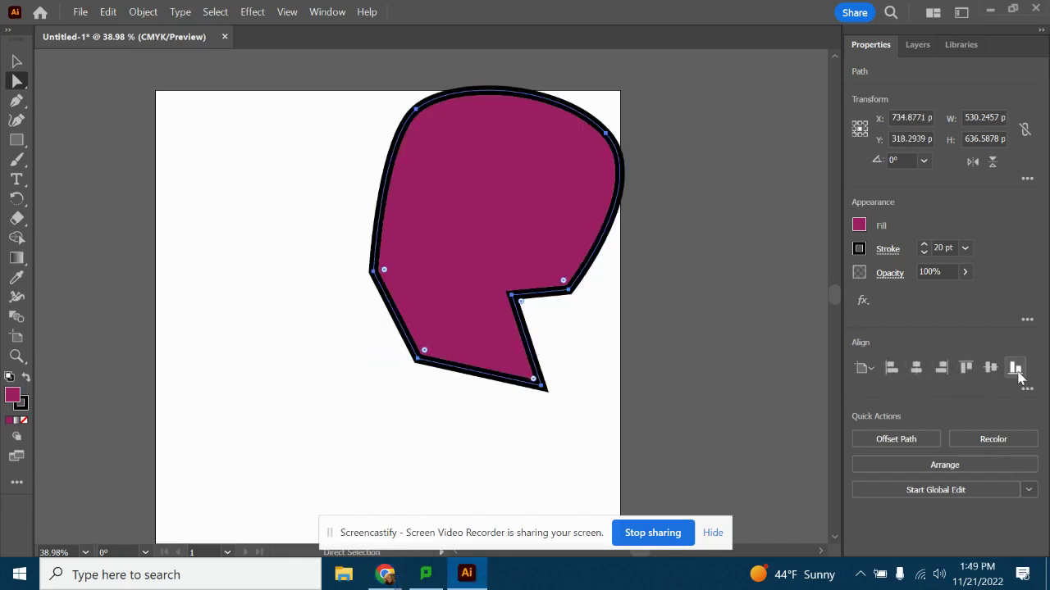
left_click(991, 369)
left_click(1017, 368)
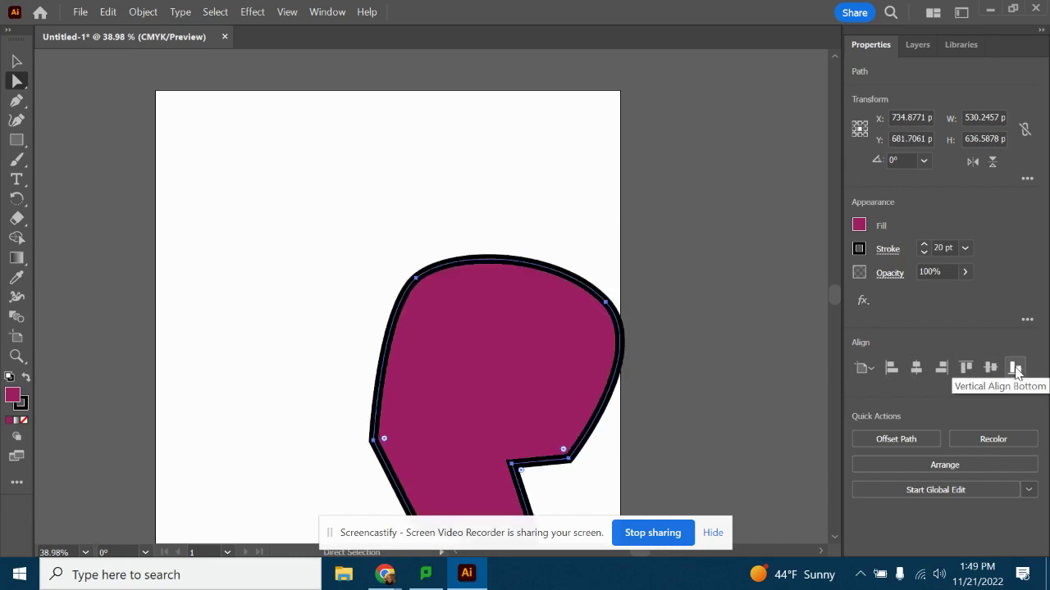
left_click(891, 368)
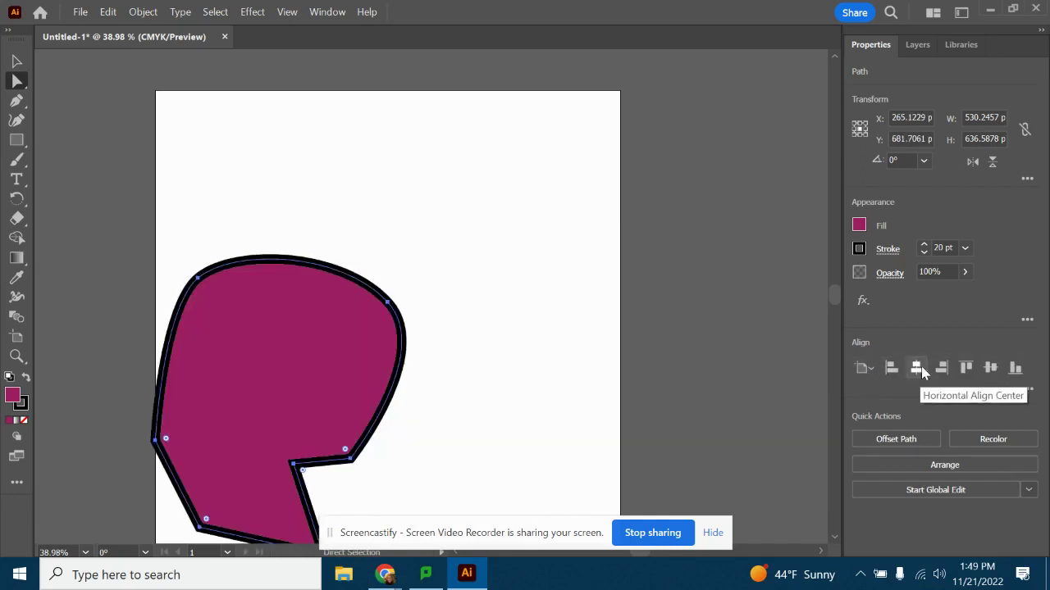
Move the whole shape freehand from the artboard's bottom-left corner to near its center.
left_click(10, 61)
left_click_drag(266, 321, 387, 263)
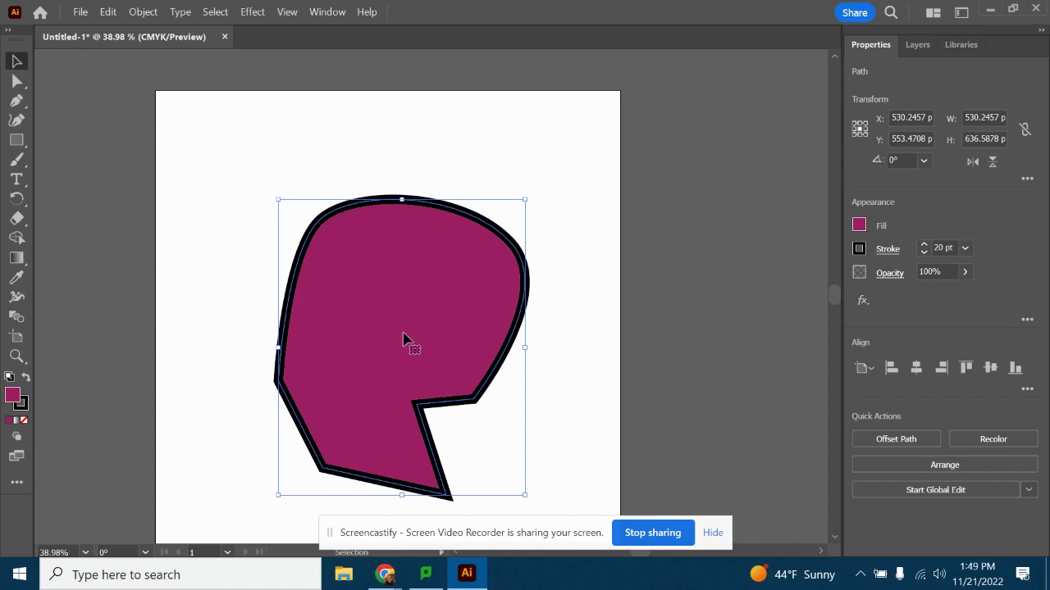
left_click_drag(403, 337, 391, 312)
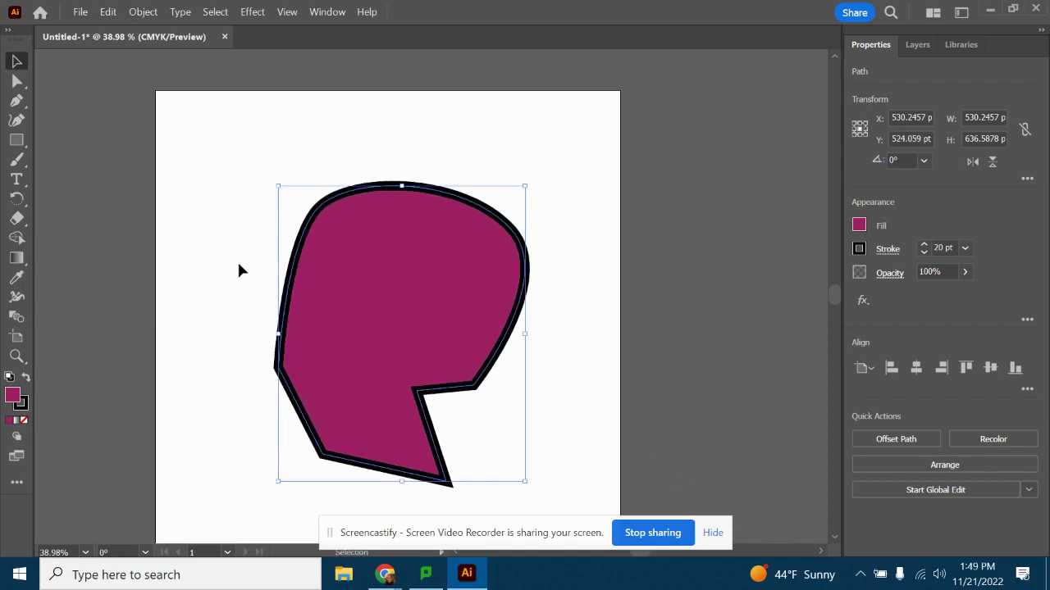
Delete the magenta shape from the artboard.
left_click(16, 120)
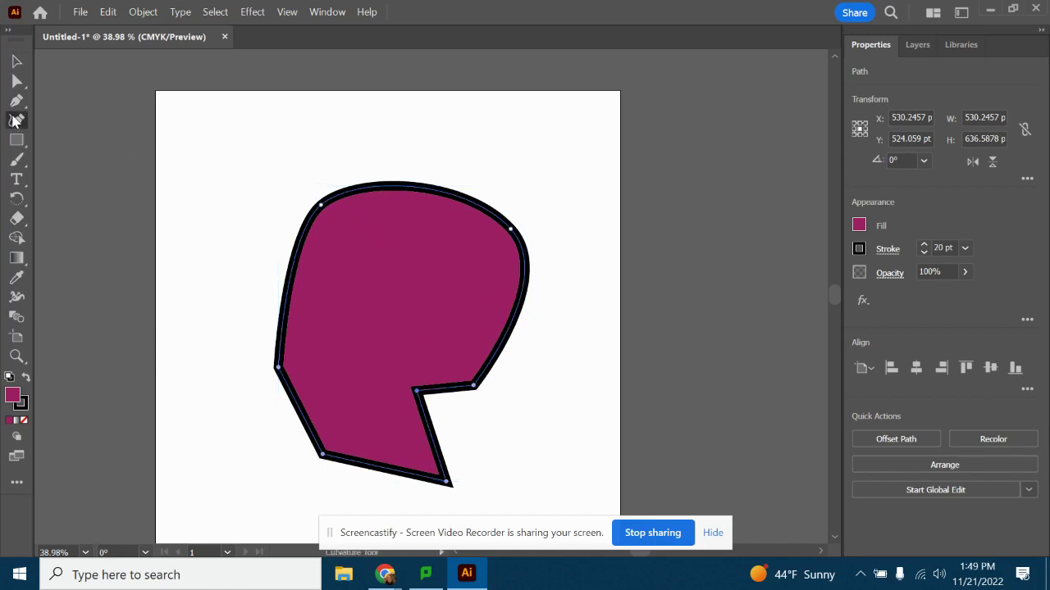
left_click(17, 61)
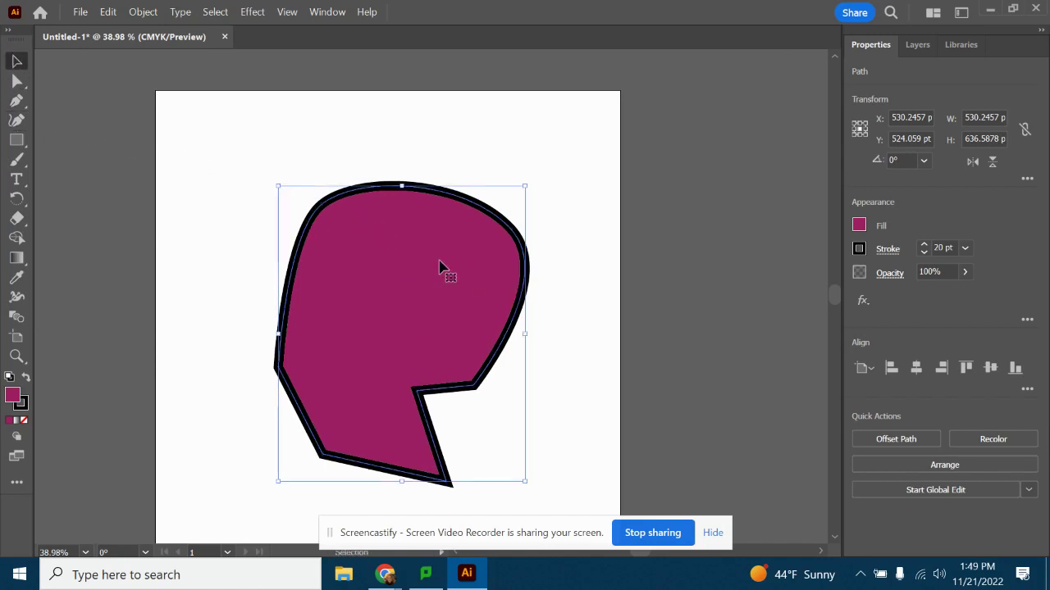
key("Delete")
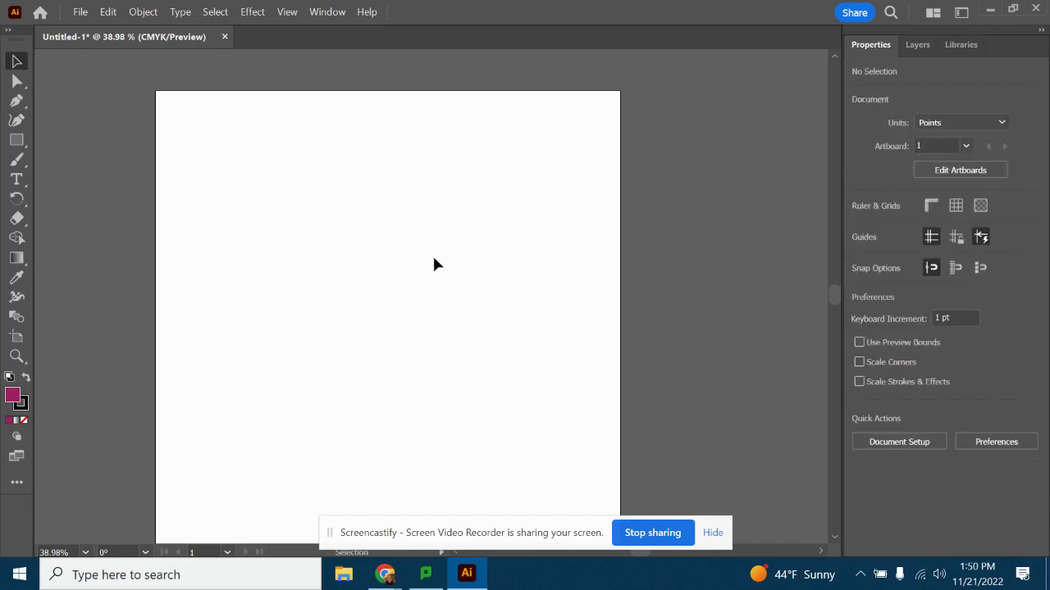
Draw a closed, curved blob about 764 x 822 pt with the Curvature tool, with a pointed bulge on its right side.
left_click(16, 121)
left_click(472, 262)
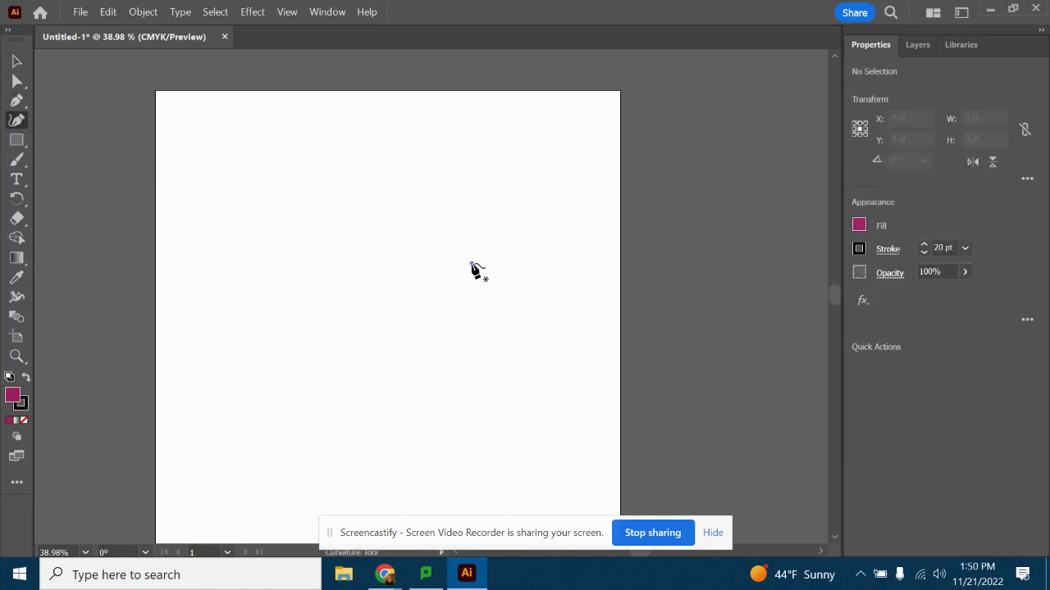
left_click(447, 160)
left_click(306, 132)
left_click(235, 232)
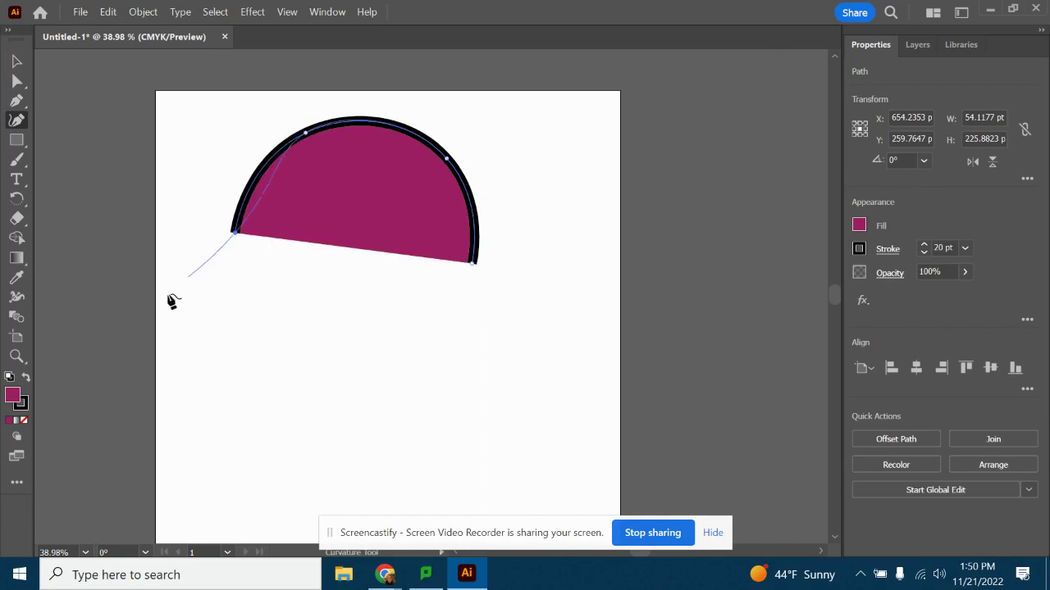
left_click(182, 332)
left_click(218, 450)
left_click(379, 488)
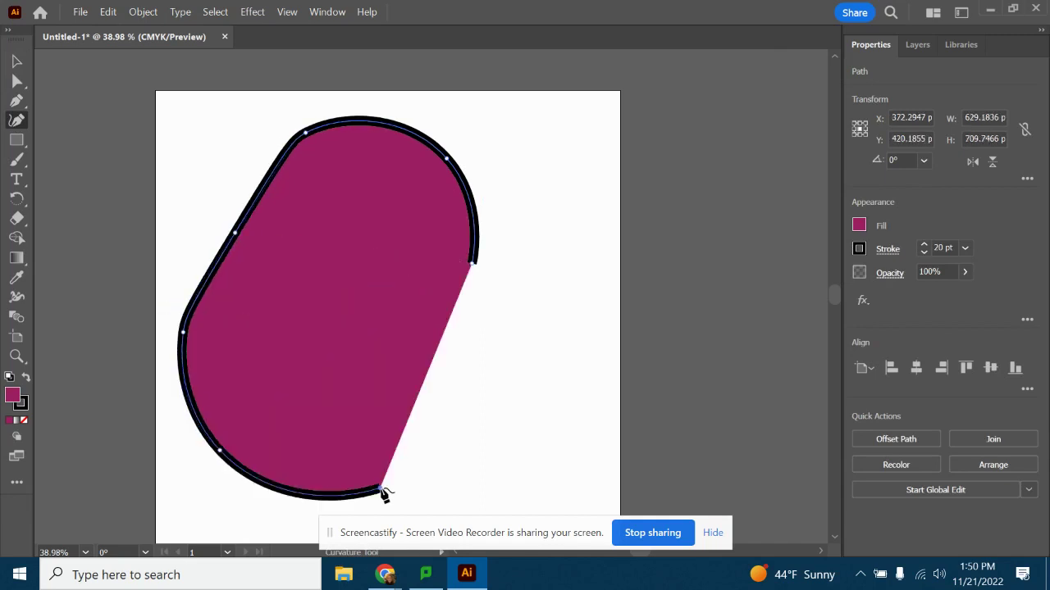
left_click(407, 376)
left_click(472, 345)
left_click(537, 288)
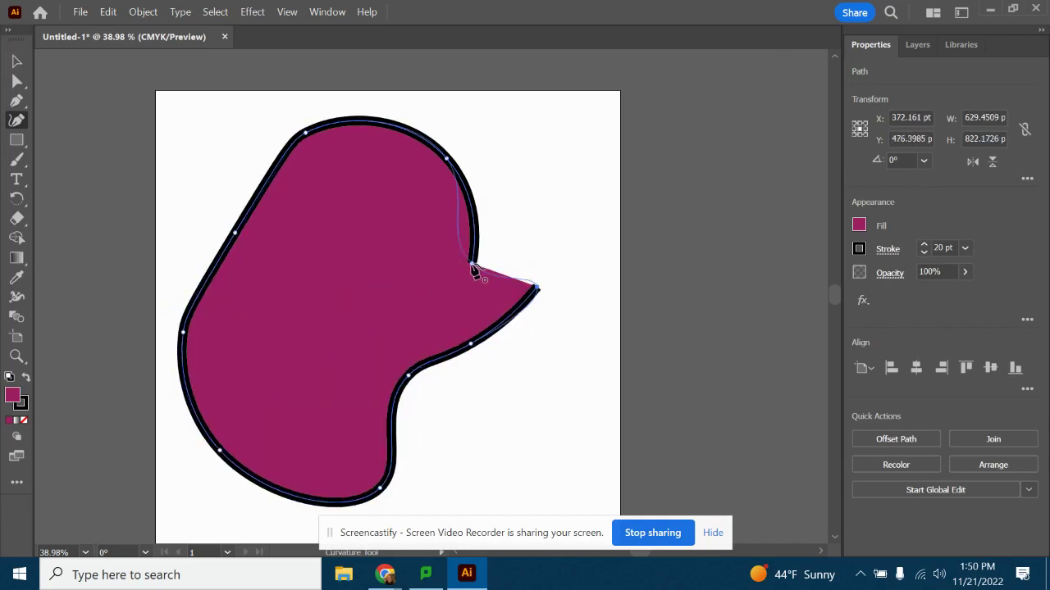
left_click(472, 263)
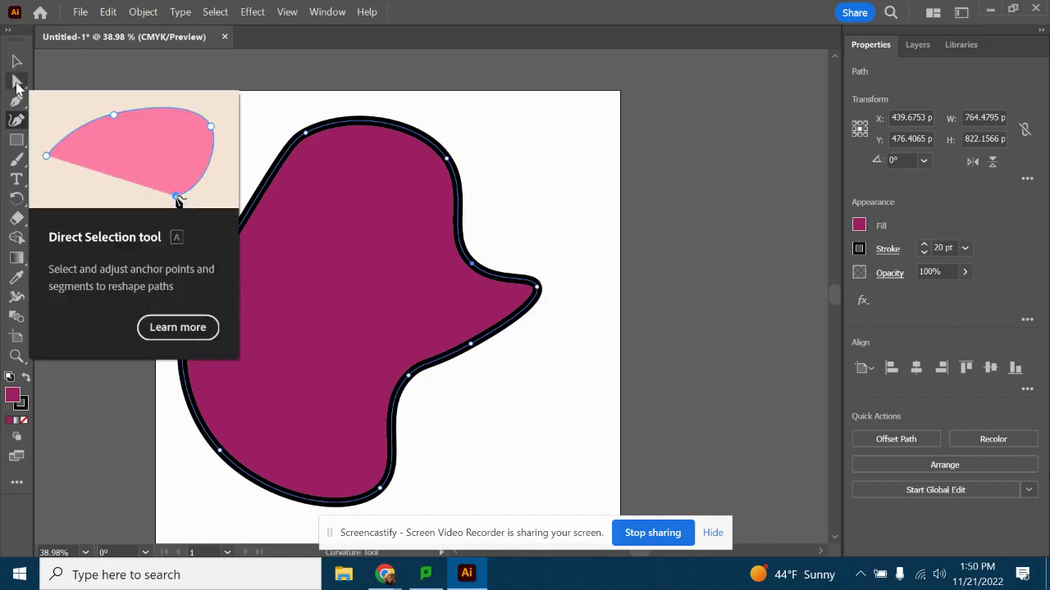
Pull the anchor point at the blob's right tip inward, down and to the left, to shorten the bulge.
left_click(17, 84)
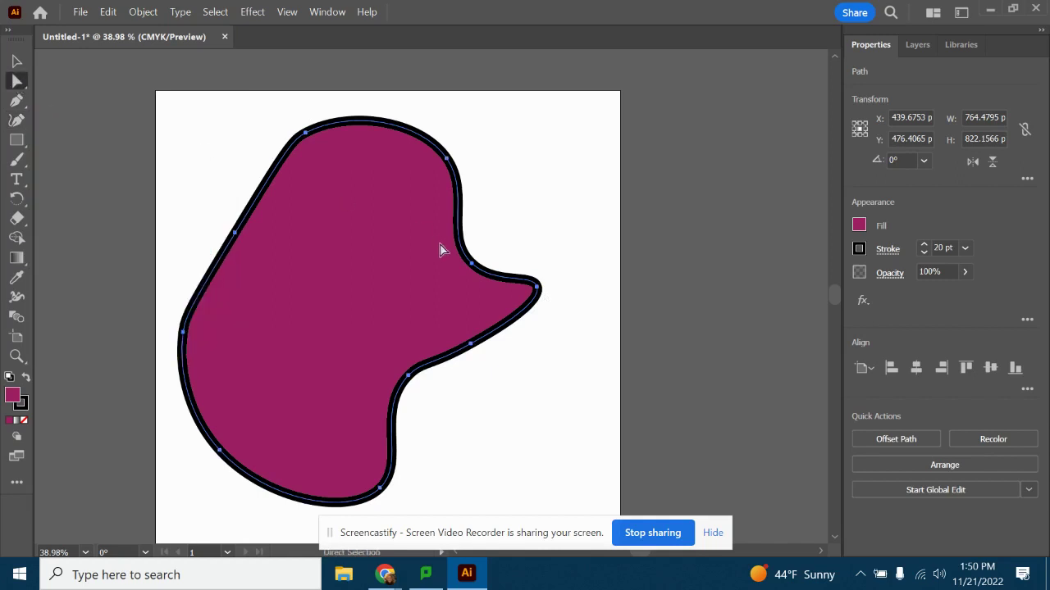
left_click(538, 288)
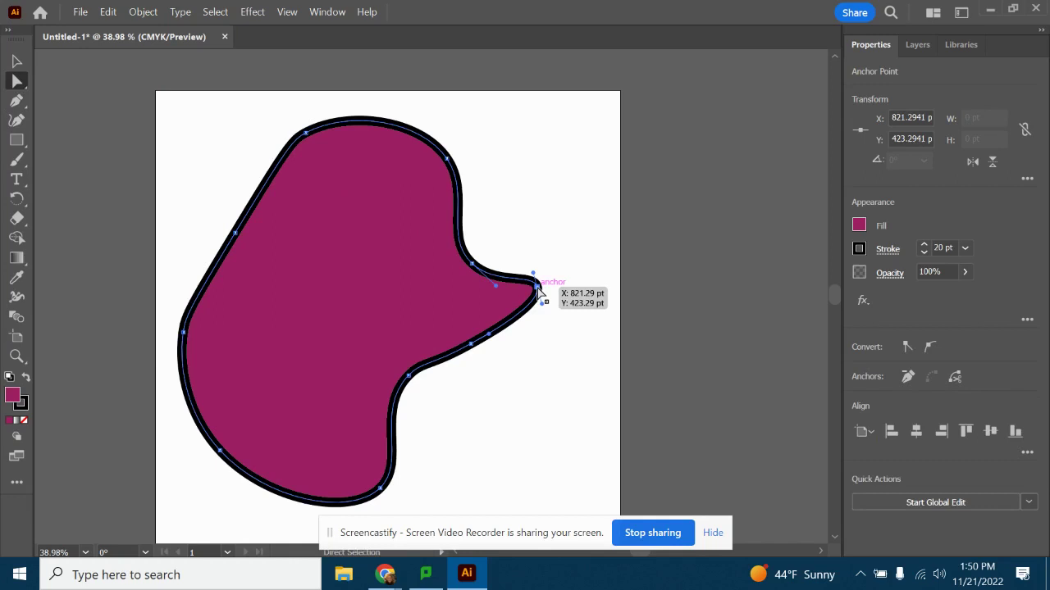
left_click_drag(538, 288, 504, 310)
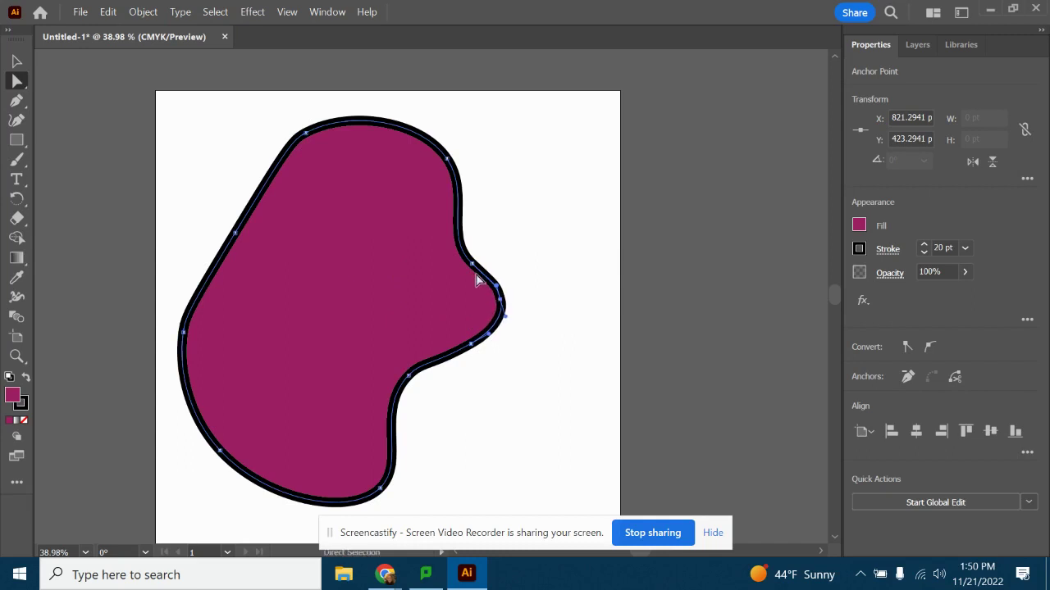
Nudge the blob's upper-right anchor point and pull its lower direction handle outward to make the curve bulge.
left_click(448, 160)
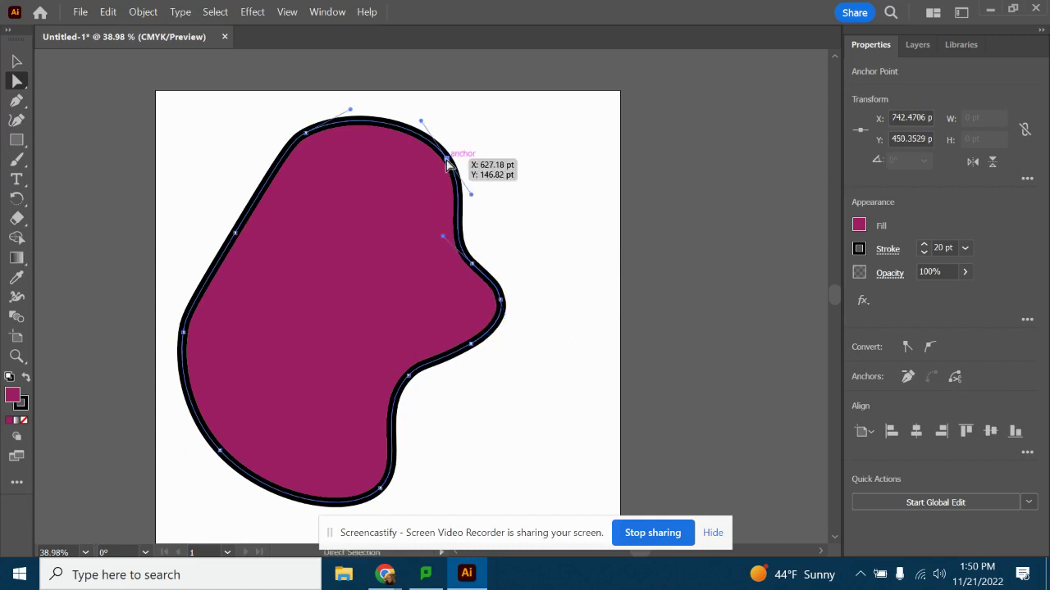
mouse_move(447, 163)
left_mouse_down()
mouse_move(459, 151)
mouse_move(448, 156)
left_mouse_up()
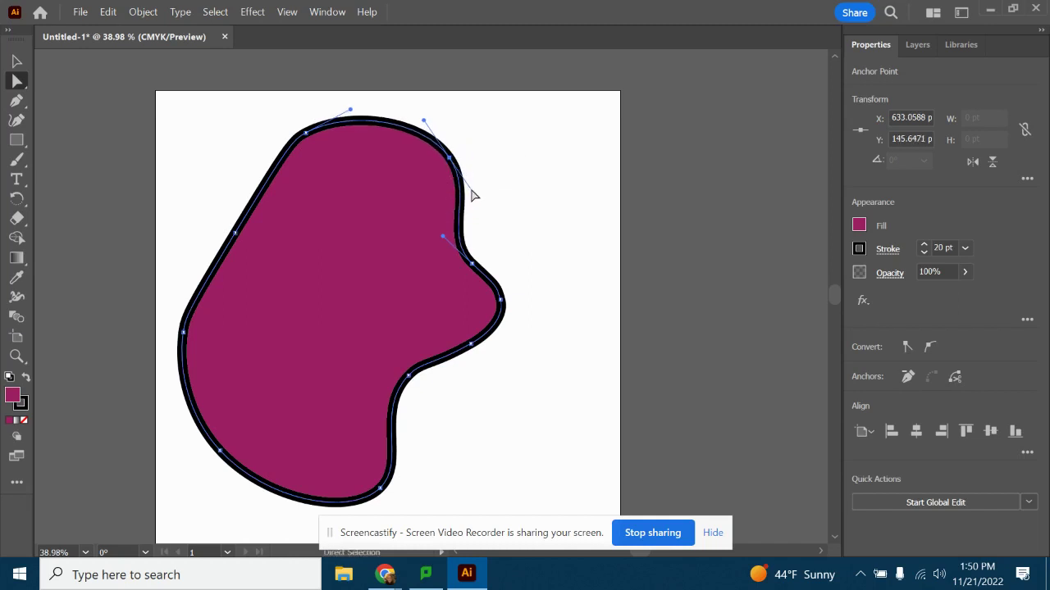
left_click_drag(477, 192, 510, 203)
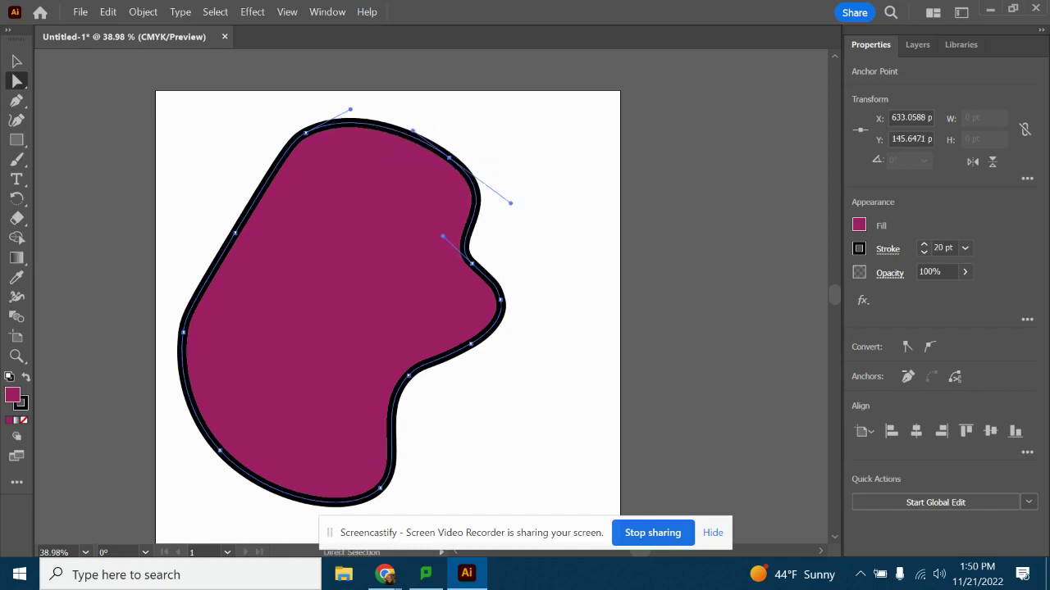
Scale the blob down to roughly a third of its size in the artboard's upper-left corner and deselect it.
left_click(18, 63)
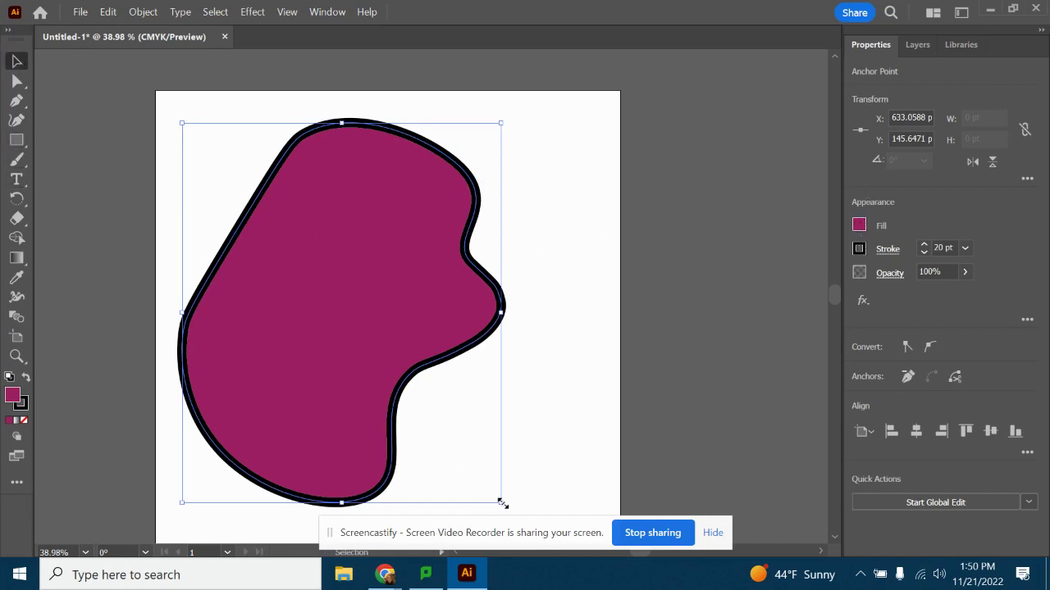
left_click_drag(502, 503, 282, 241)
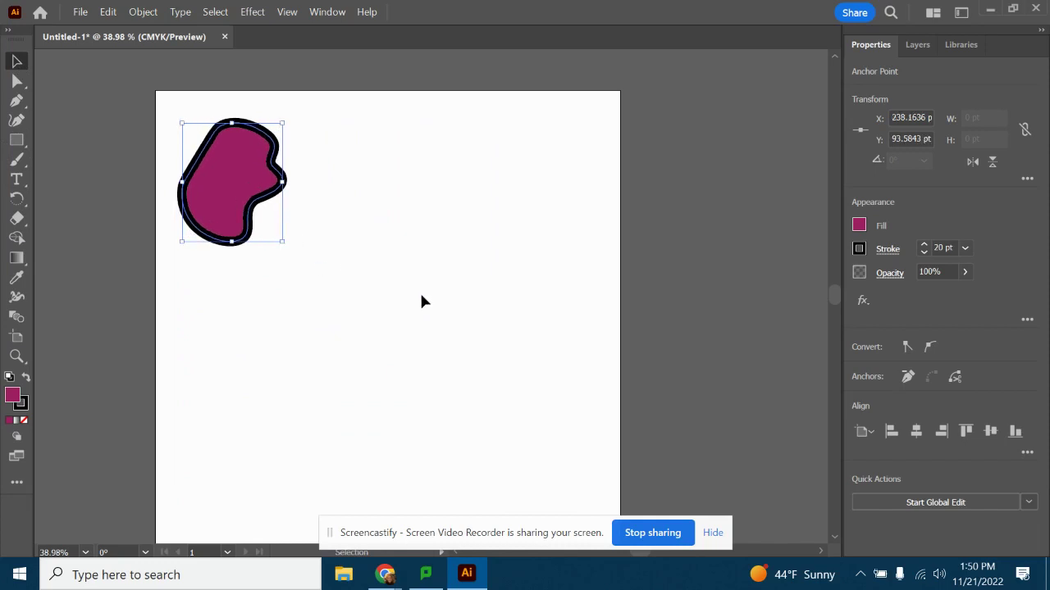
left_click(422, 302)
Draw a square about 501 x 501 pt in the artboard's upper right and fill it with red.
left_click(17, 141)
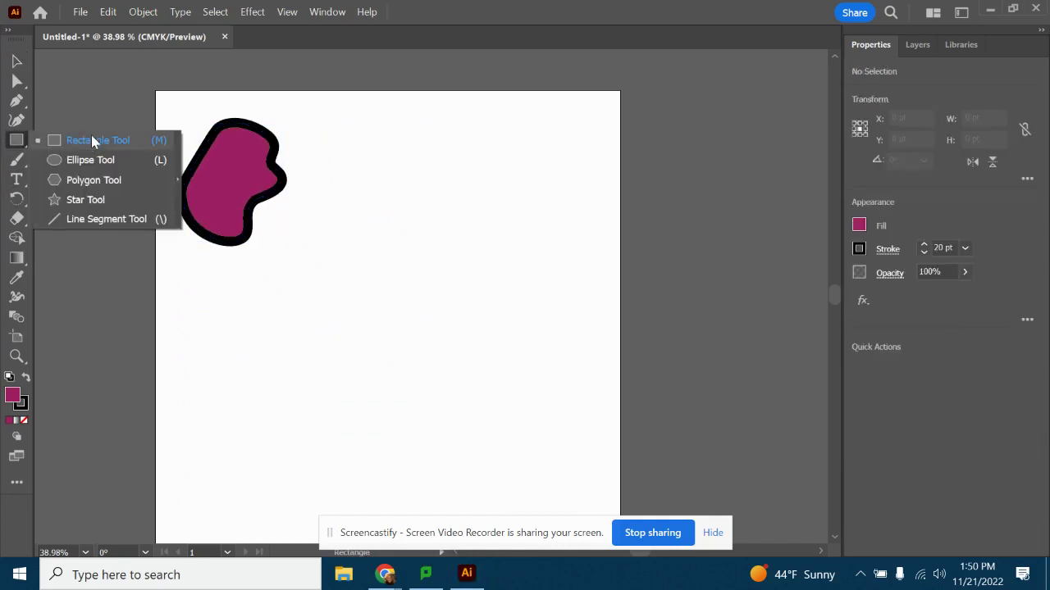
left_click(92, 142)
left_click_drag(348, 107, 588, 345)
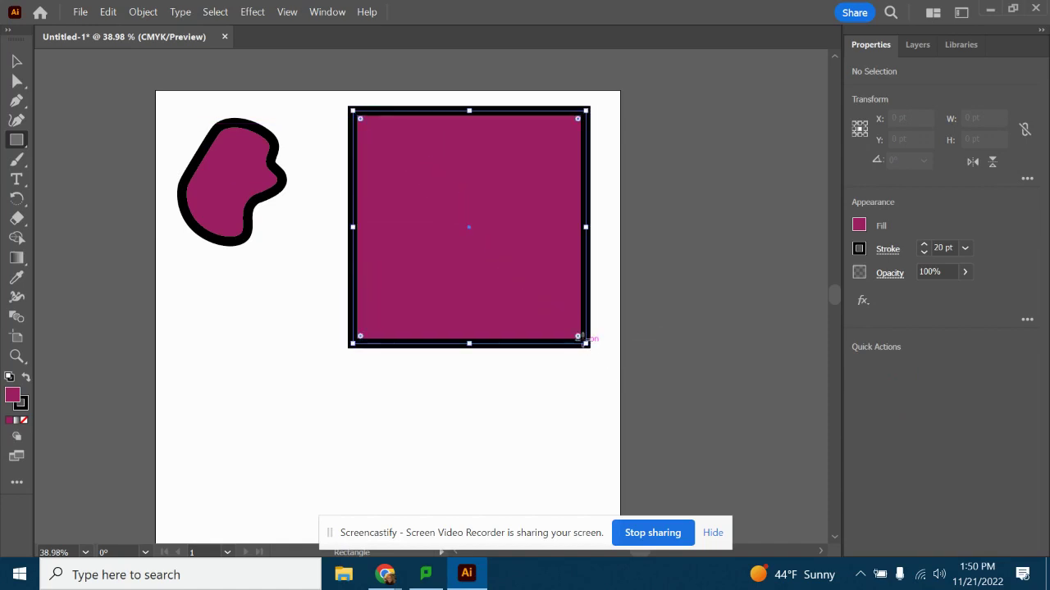
left_click(860, 225)
left_click(727, 284)
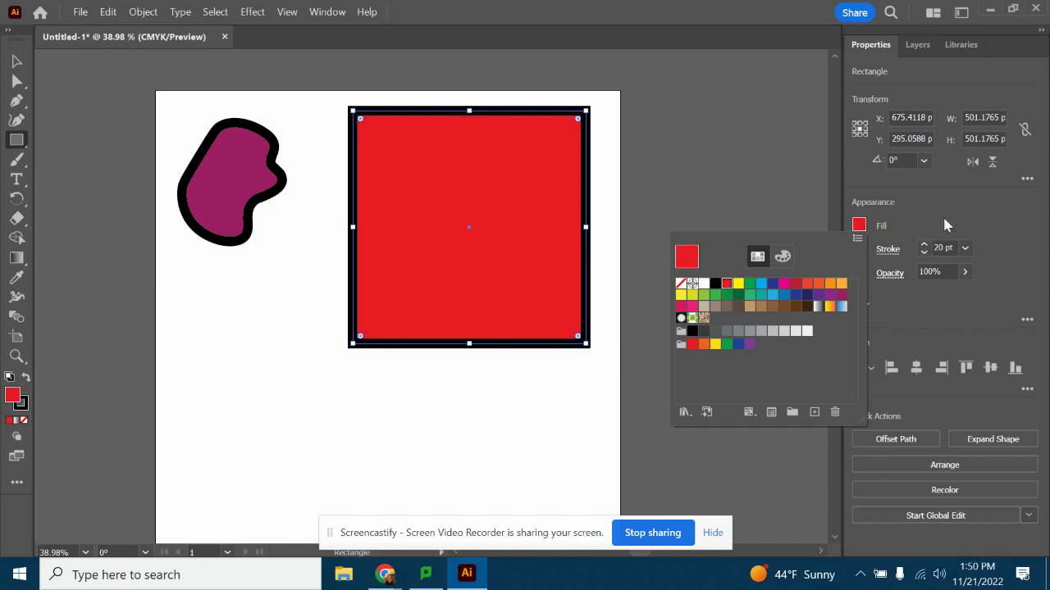
Draw a circle about 261 pt in diameter below the blob with the Ellipse tool.
left_click(16, 139)
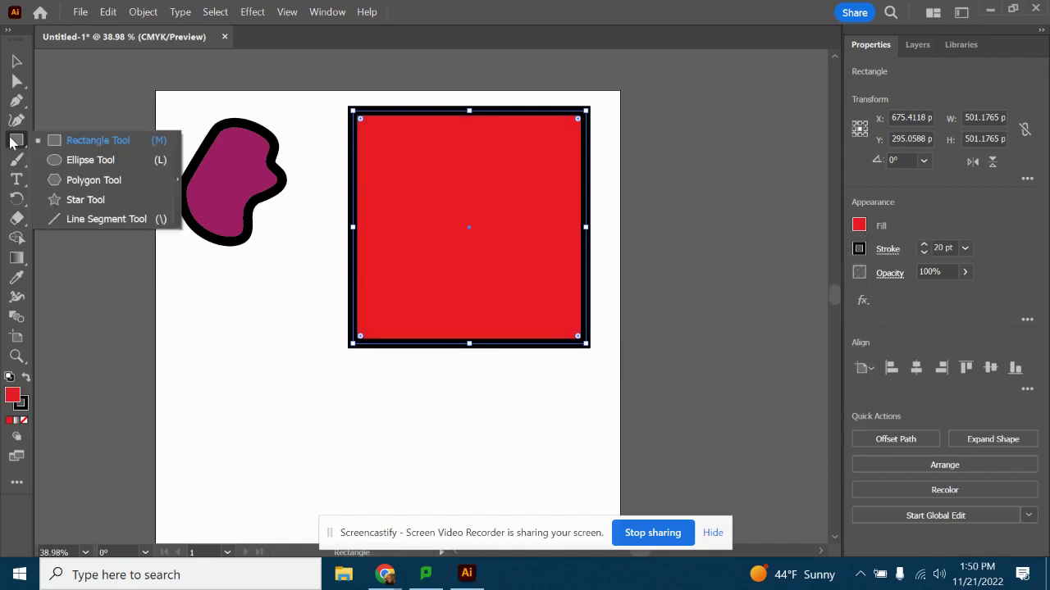
left_click(84, 168)
left_click_drag(192, 272, 318, 397)
Draw a hexagon about 289 x 325 pt overlapping the square's lower-left corner with the Polygon tool.
left_click(16, 139)
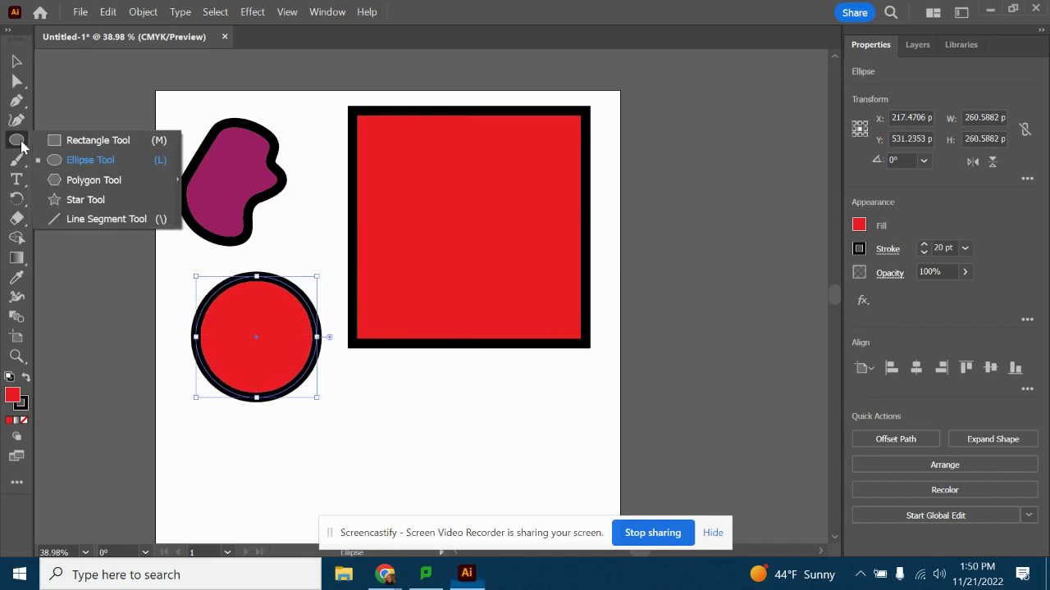
left_click(86, 178)
left_click_drag(405, 378, 406, 444)
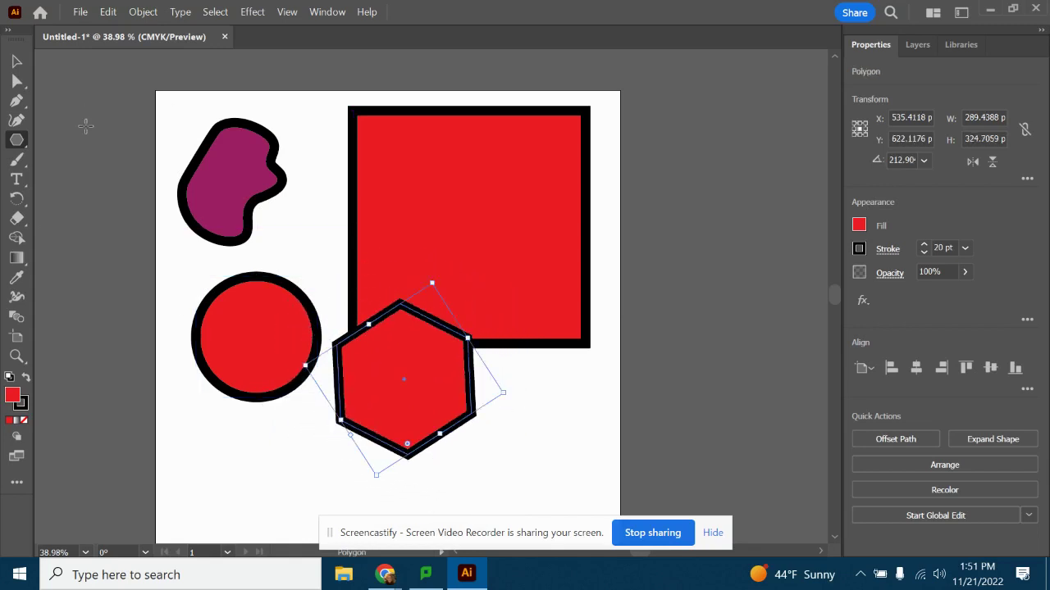
Draw a five-pointed star about 166 pt wide across the square's left edge.
left_click_drag(22, 146, 79, 203)
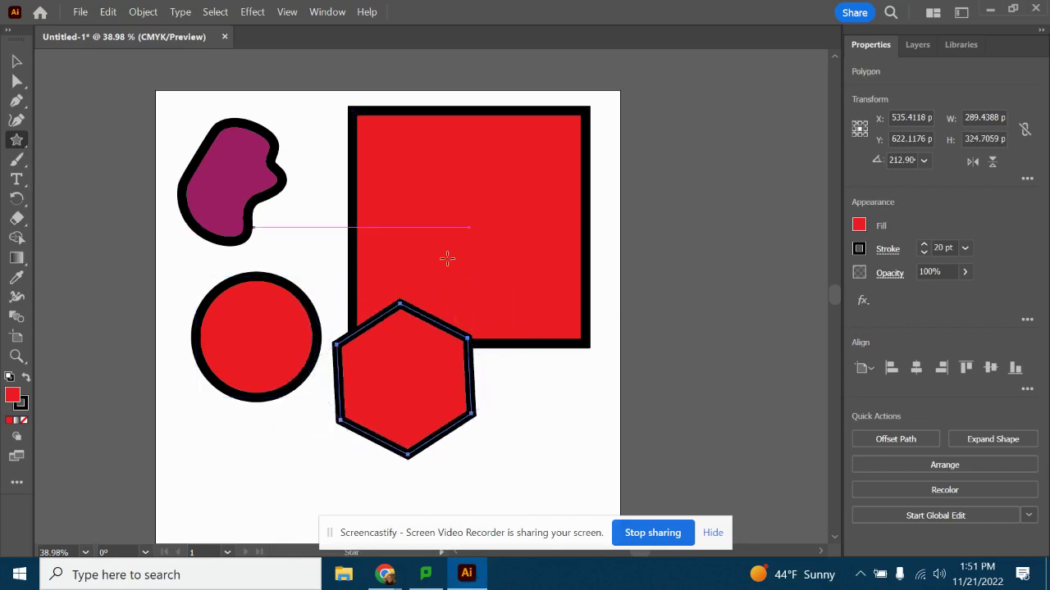
left_click_drag(320, 139, 357, 209)
left_click(18, 62)
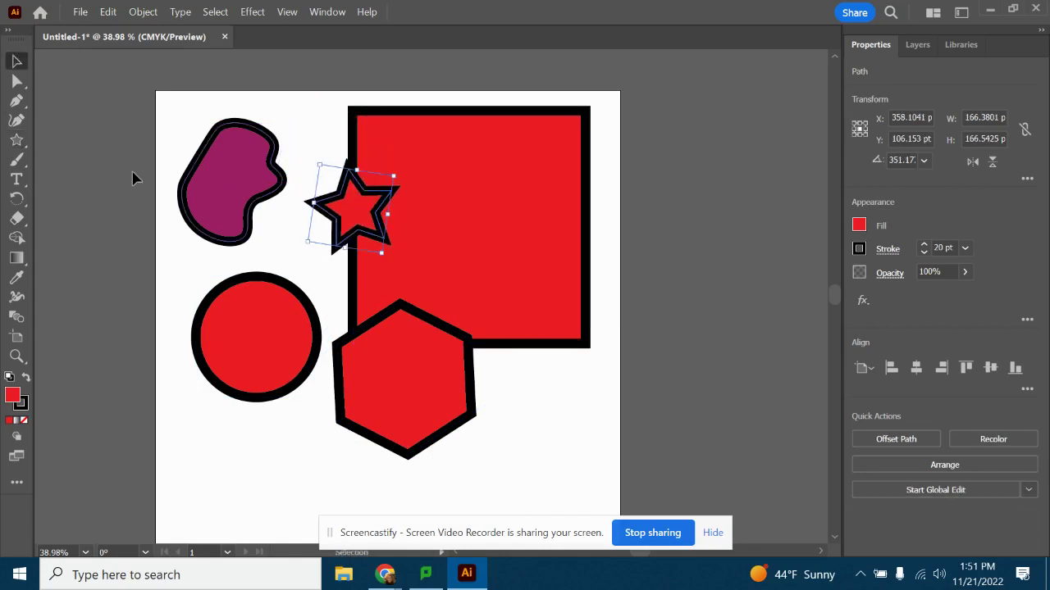
Draw a long steep line through the square's lower right and five slanted lines branching left from it with the Line Segment tool.
left_click_drag(24, 143, 91, 221)
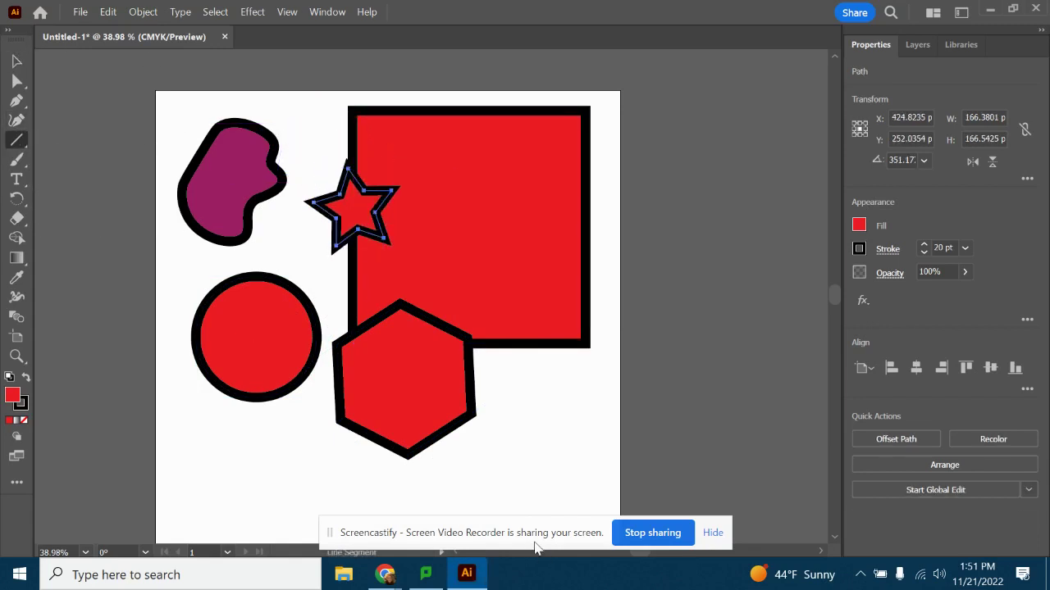
mouse_move(563, 484)
left_mouse_down()
mouse_move(531, 246)
mouse_move(417, 336)
left_mouse_up()
mouse_move(542, 322)
left_mouse_down()
mouse_move(529, 341)
mouse_move(420, 389)
left_mouse_up()
left_click_drag(546, 369, 363, 484)
left_click_drag(551, 414, 474, 455)
mouse_move(558, 457)
left_mouse_down()
mouse_move(565, 472)
mouse_move(494, 497)
left_mouse_up()
Paint a loose, wavy freehand stroke from beside the blob, around the star and into the red square with the Paintbrush.
scroll(492, 398, "down", 1)
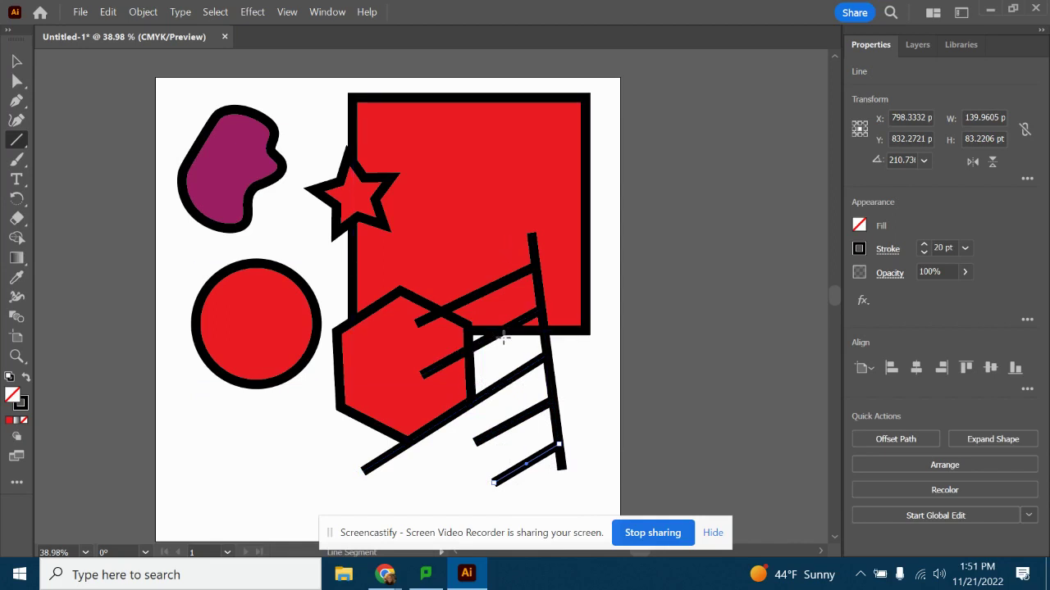
left_click(17, 163)
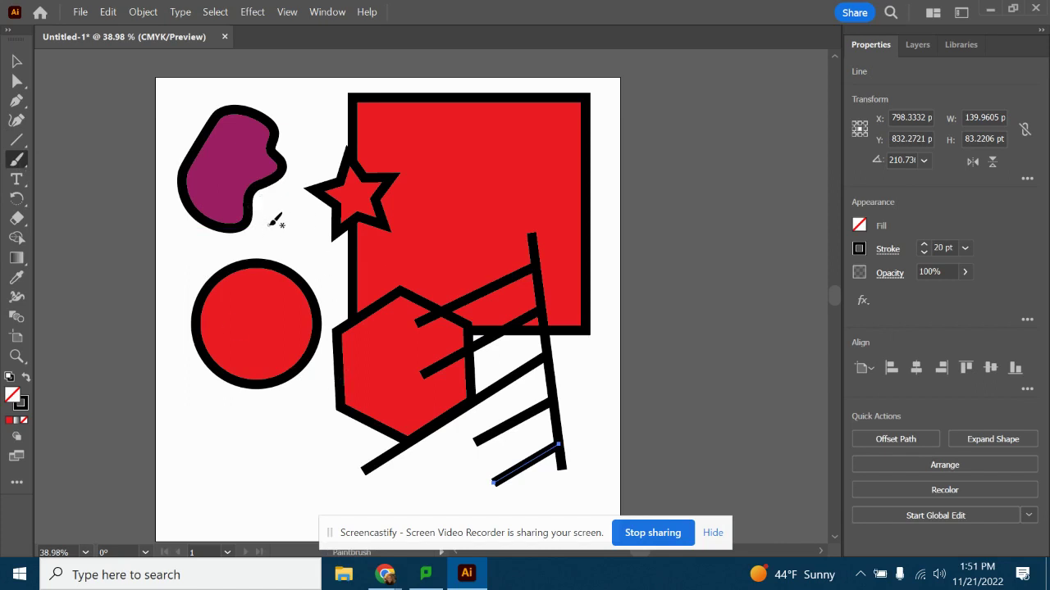
mouse_move(269, 223)
left_mouse_down()
mouse_move(296, 202)
mouse_move(310, 266)
mouse_move(333, 257)
mouse_move(333, 217)
mouse_move(383, 265)
mouse_move(375, 161)
mouse_move(316, 131)
mouse_move(307, 115)
mouse_move(512, 152)
left_mouse_up()
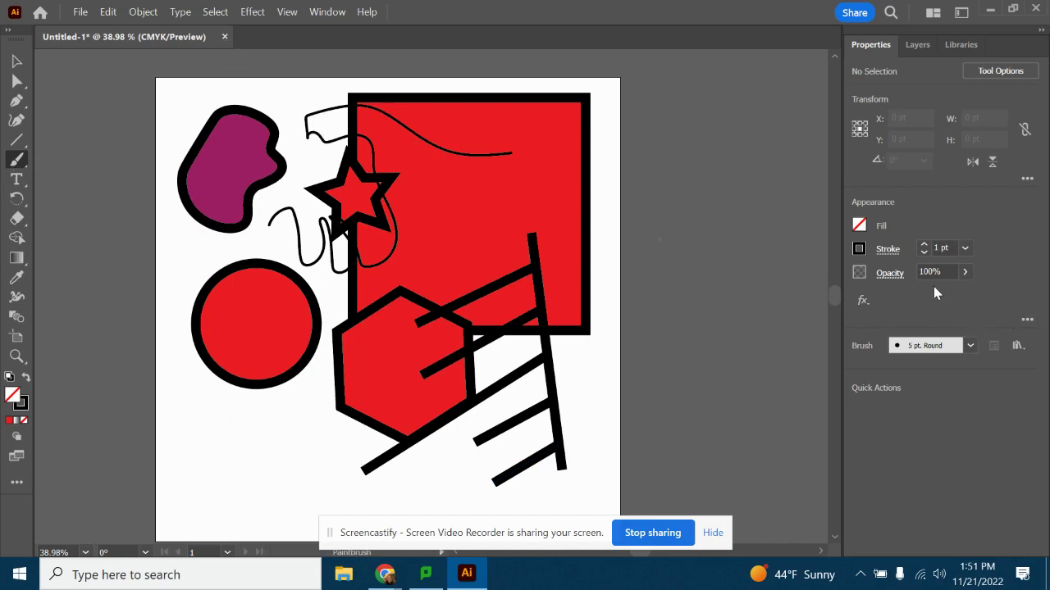
Set the stroke color to the light brown swatch and paint a jagged zigzag stroke from the circle's base toward the lower lines.
left_click(861, 253)
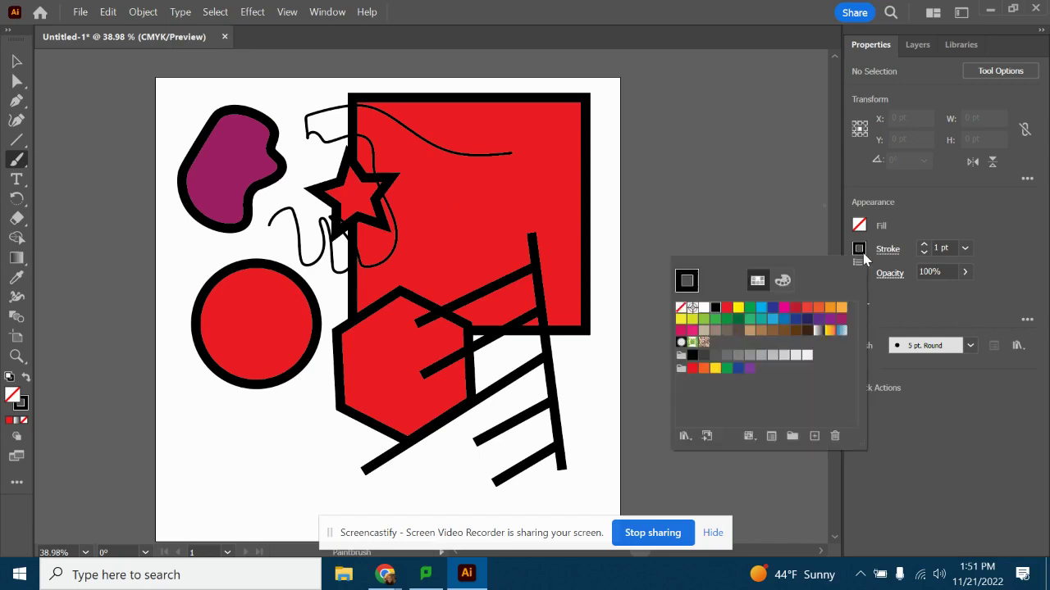
left_click(859, 253)
left_click(860, 254)
left_click(793, 308)
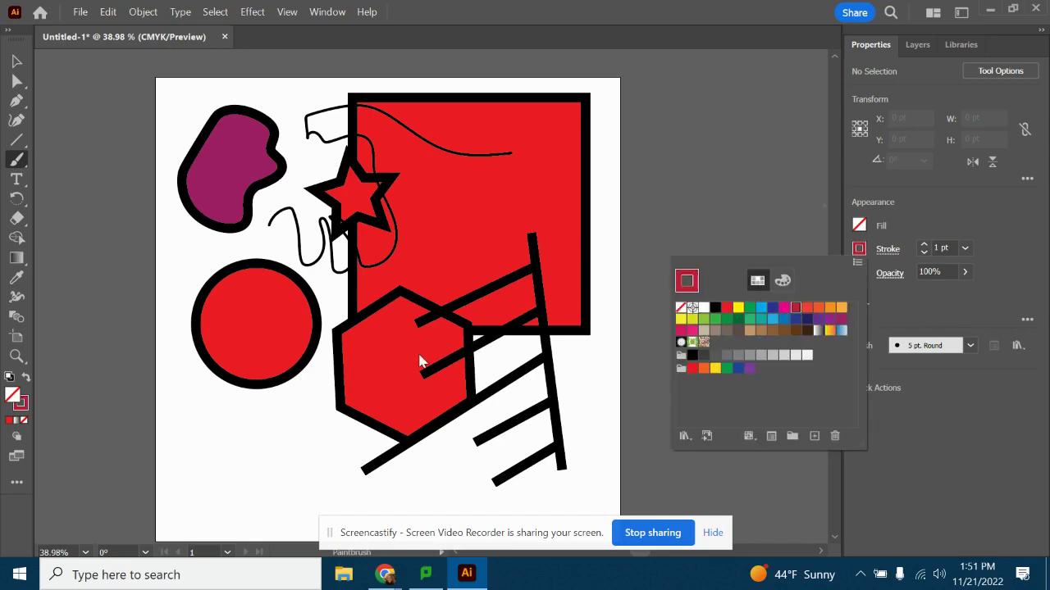
left_click(761, 331)
mouse_move(220, 430)
left_mouse_down()
mouse_move(240, 413)
mouse_move(292, 480)
mouse_move(359, 482)
left_mouse_up()
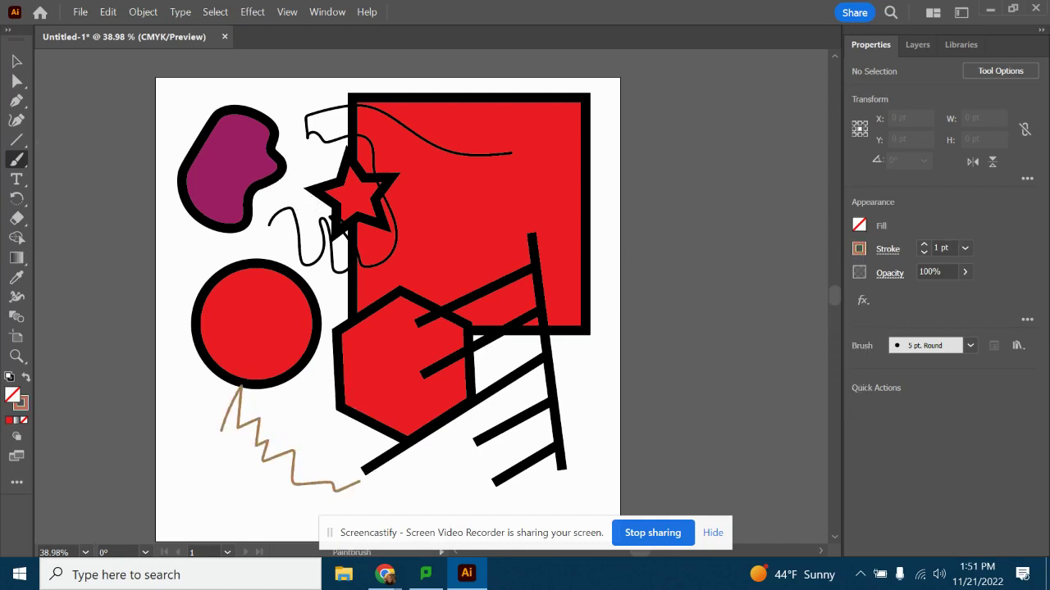
Set the 15 pt. Round brush to size 37 pt, angle -100° and roundness 33%, and paint a wavy stroke across the lowest slanted lines.
left_click(329, 10)
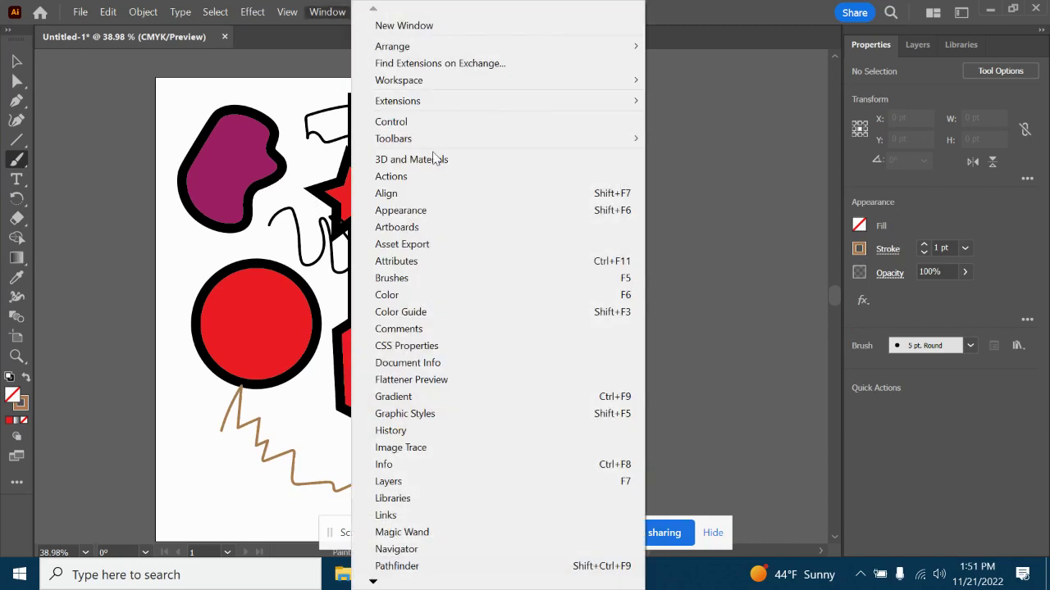
left_click(426, 278)
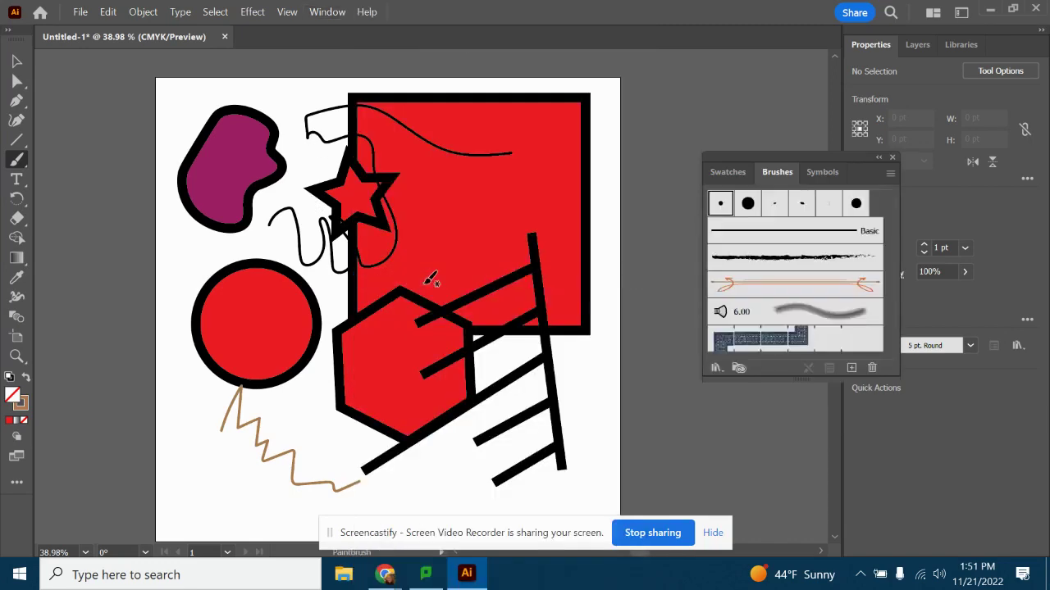
double_click(747, 205)
mouse_move(677, 147)
left_mouse_down()
mouse_move(721, 103)
mouse_move(930, 58)
left_mouse_up()
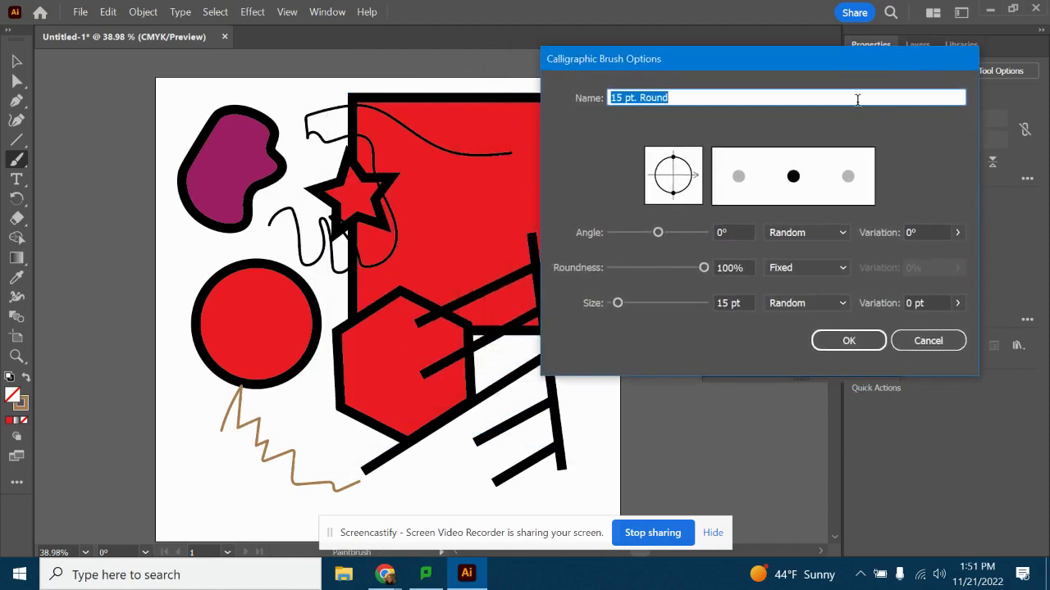
left_click_drag(619, 303, 628, 304)
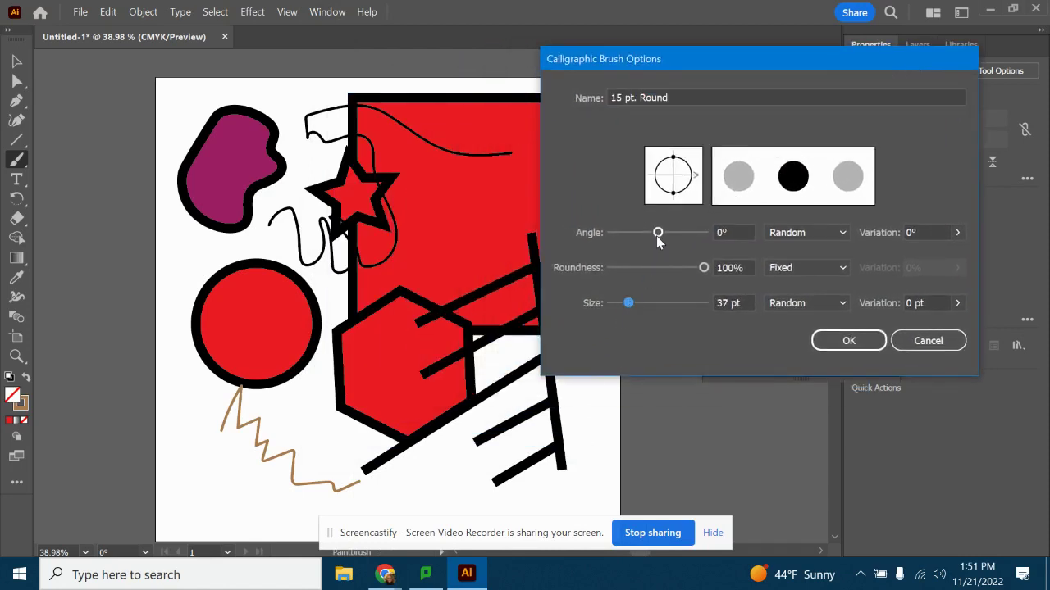
left_click_drag(657, 233, 632, 234)
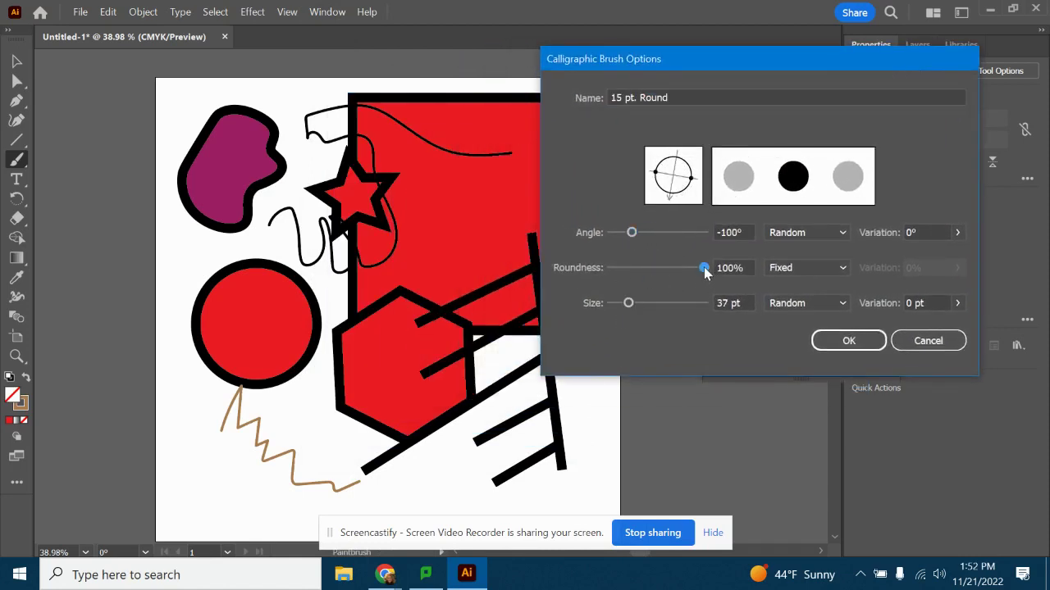
left_click_drag(705, 269, 643, 268)
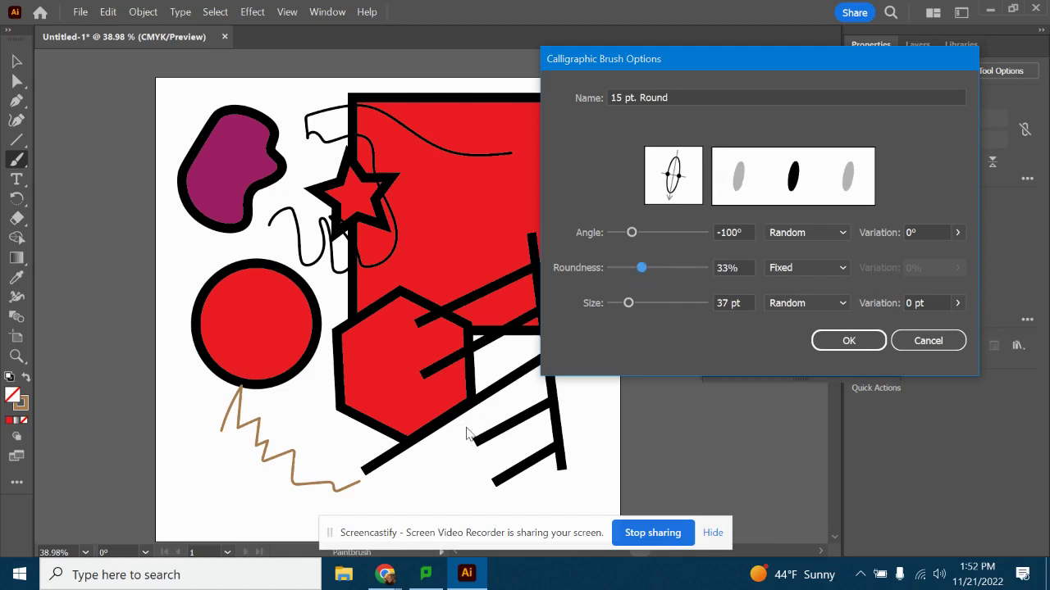
left_click(886, 340)
mouse_move(431, 464)
left_mouse_down()
mouse_move(474, 442)
mouse_move(476, 468)
mouse_move(529, 434)
mouse_move(516, 468)
mouse_move(590, 432)
mouse_move(592, 477)
left_mouse_up()
Examine the angle variation choices in the 15 pt. Round brush's options.
double_click(747, 203)
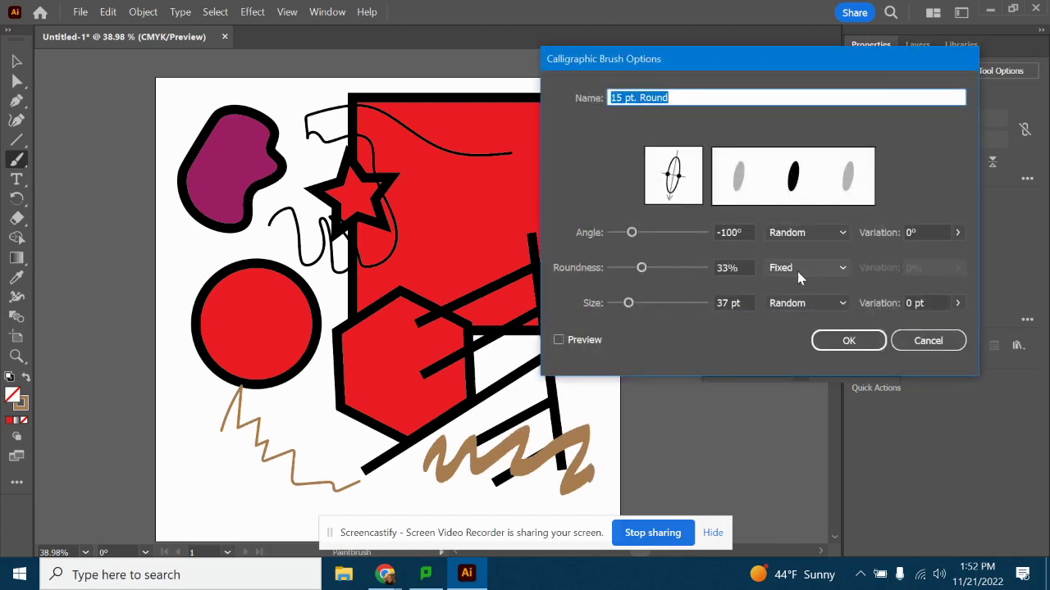
left_click(799, 234)
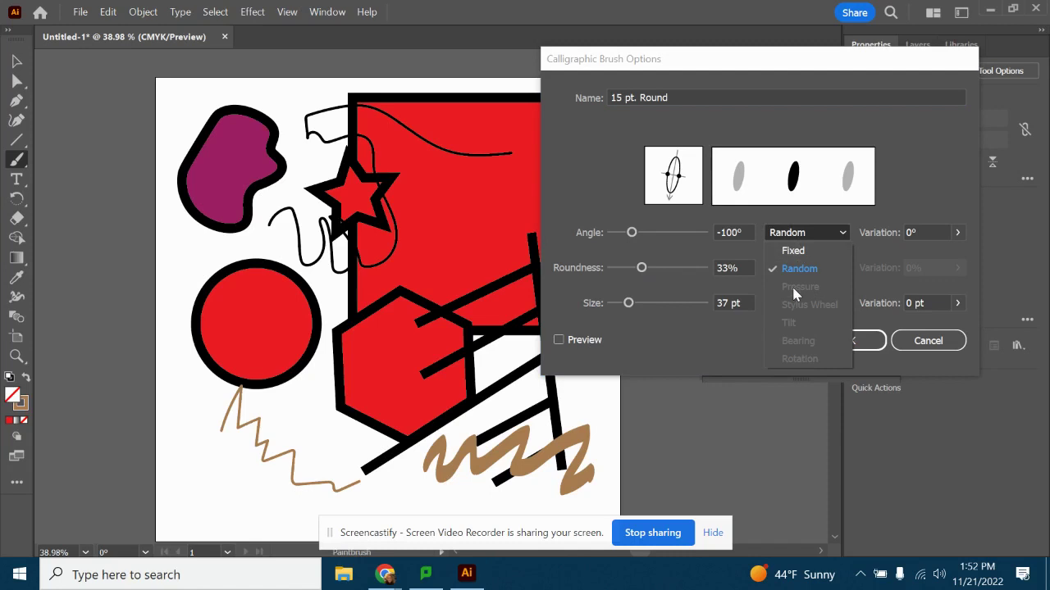
left_click(905, 260)
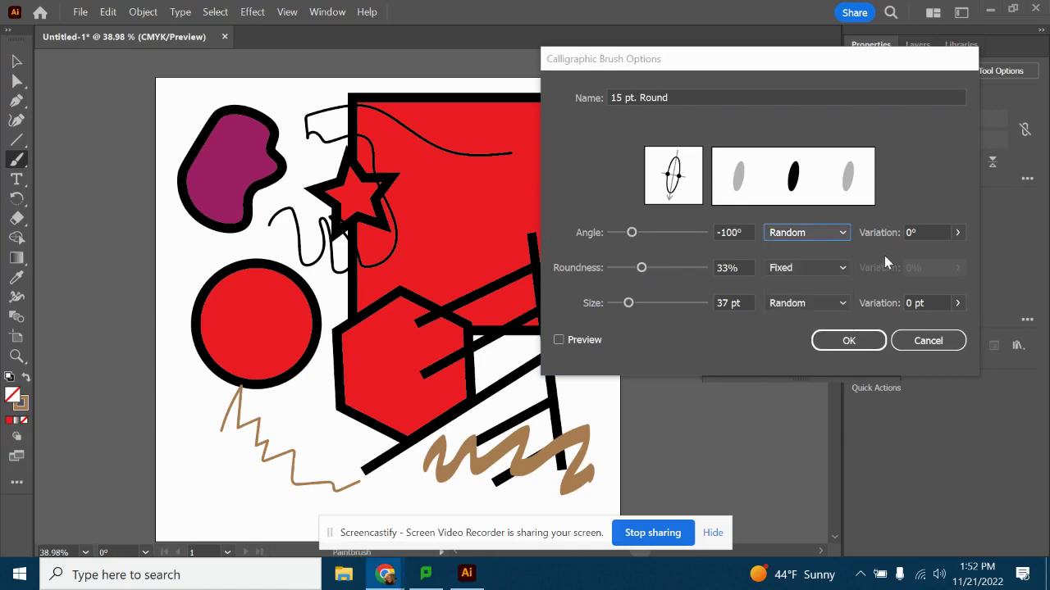
left_click(928, 341)
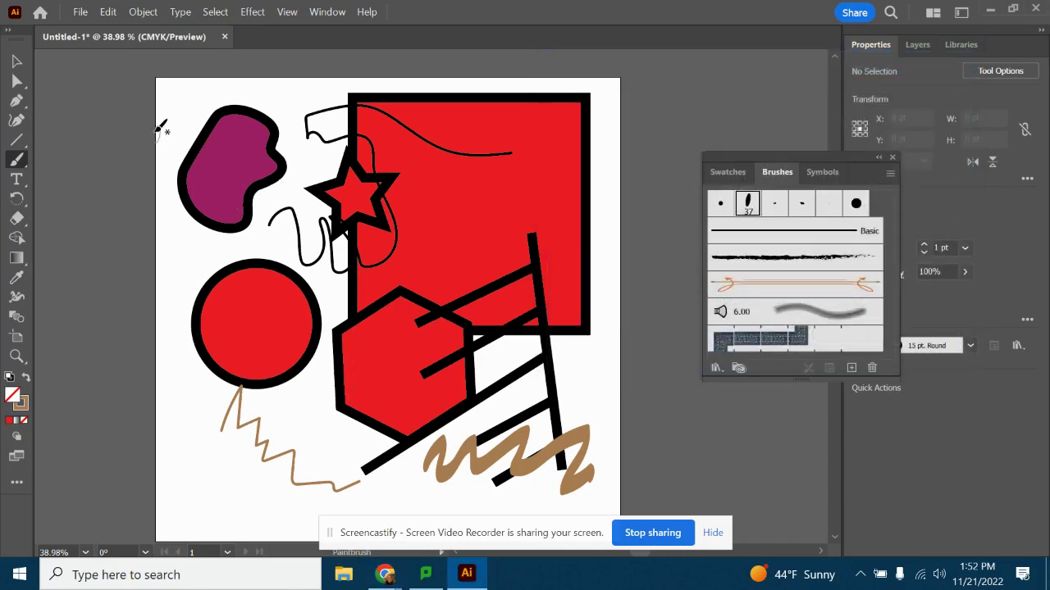
Move the thick brown brush stroke over the hexagon's lower edge and back to the slanted lines, and delete it.
left_click(16, 62)
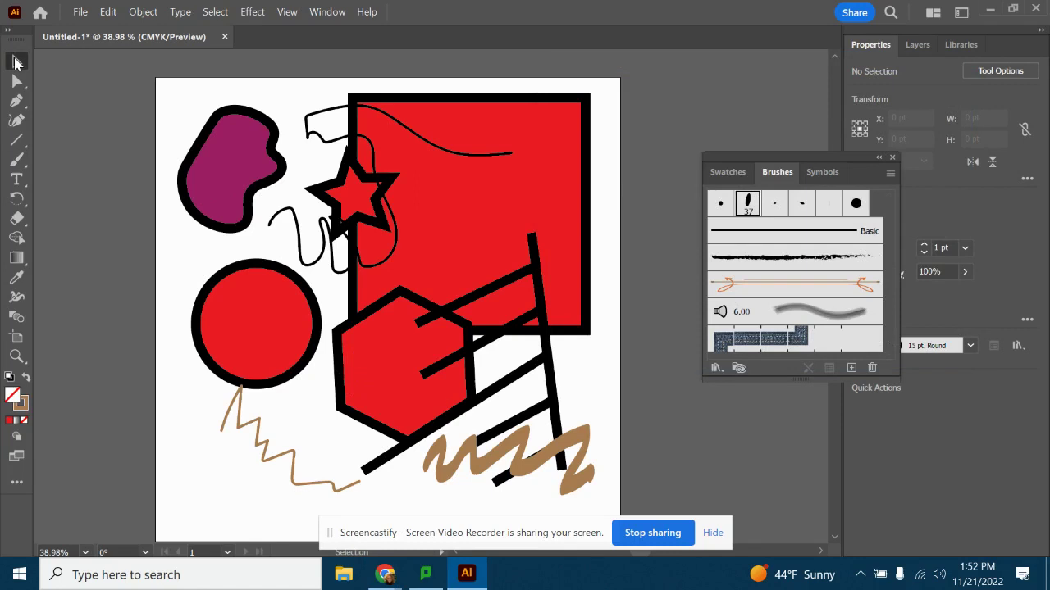
left_click(527, 466)
mouse_move(516, 462)
left_mouse_down()
mouse_move(297, 419)
mouse_move(340, 533)
mouse_move(458, 467)
left_mouse_up()
left_click(935, 46)
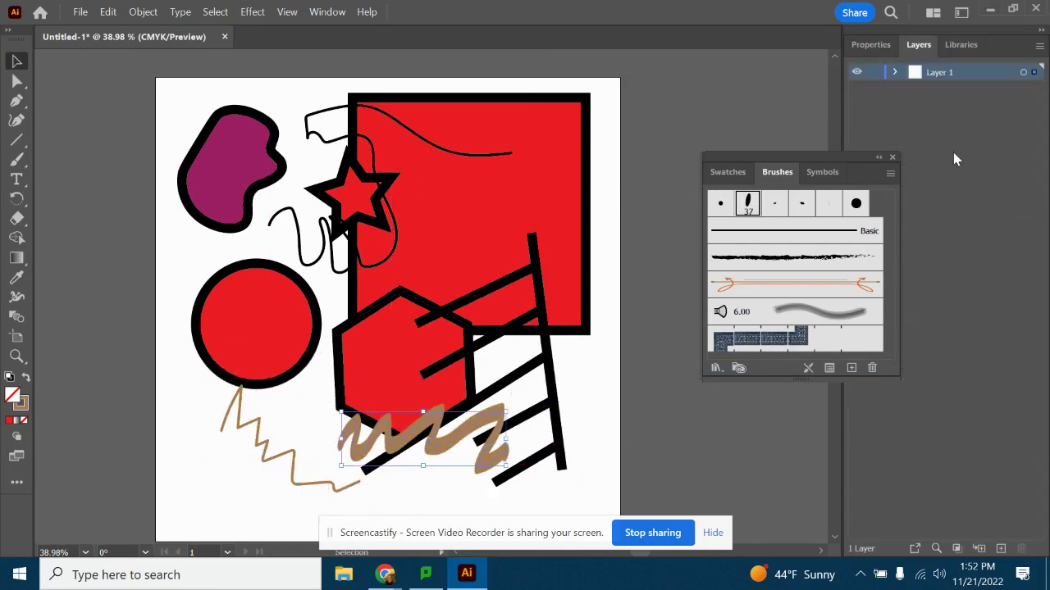
mouse_move(402, 450)
left_mouse_down()
mouse_move(277, 369)
mouse_move(294, 316)
mouse_move(484, 472)
mouse_move(477, 477)
left_mouse_up()
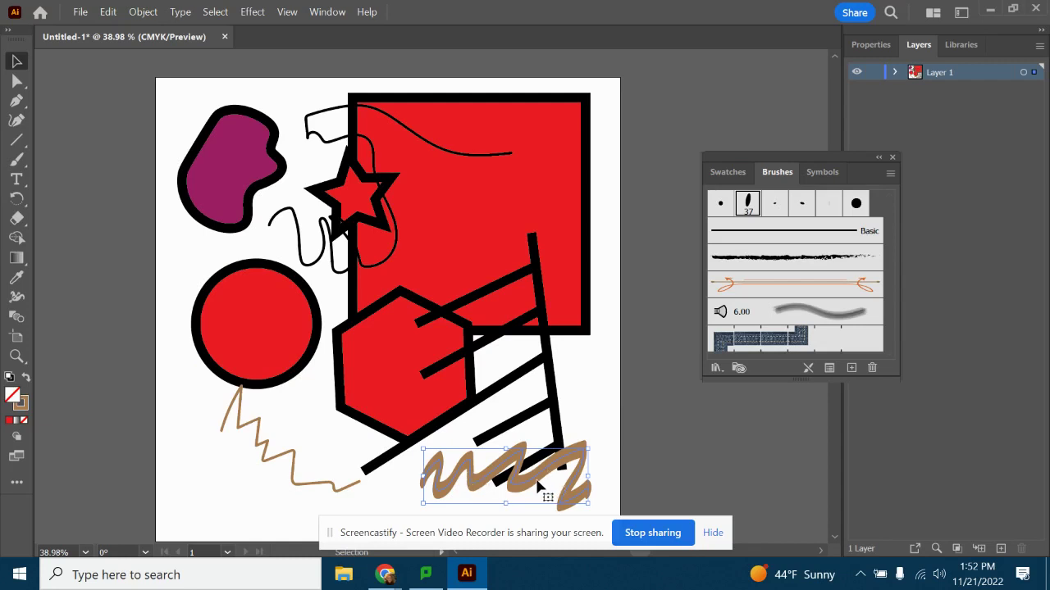
mouse_move(537, 484)
left_mouse_down()
mouse_move(490, 196)
mouse_move(555, 182)
mouse_move(546, 169)
mouse_move(533, 241)
mouse_move(545, 464)
left_mouse_up()
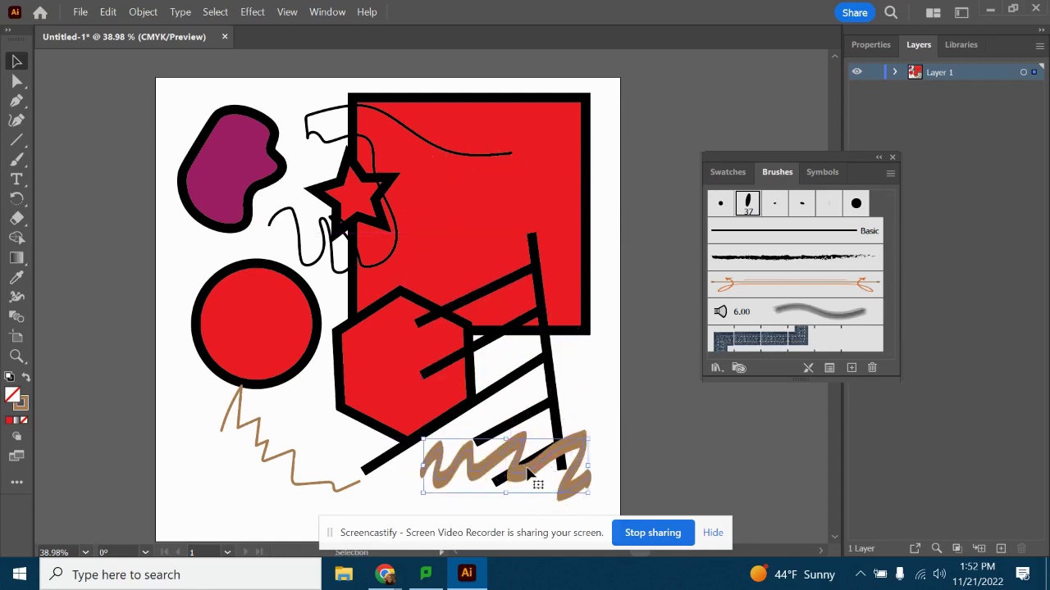
key("Delete")
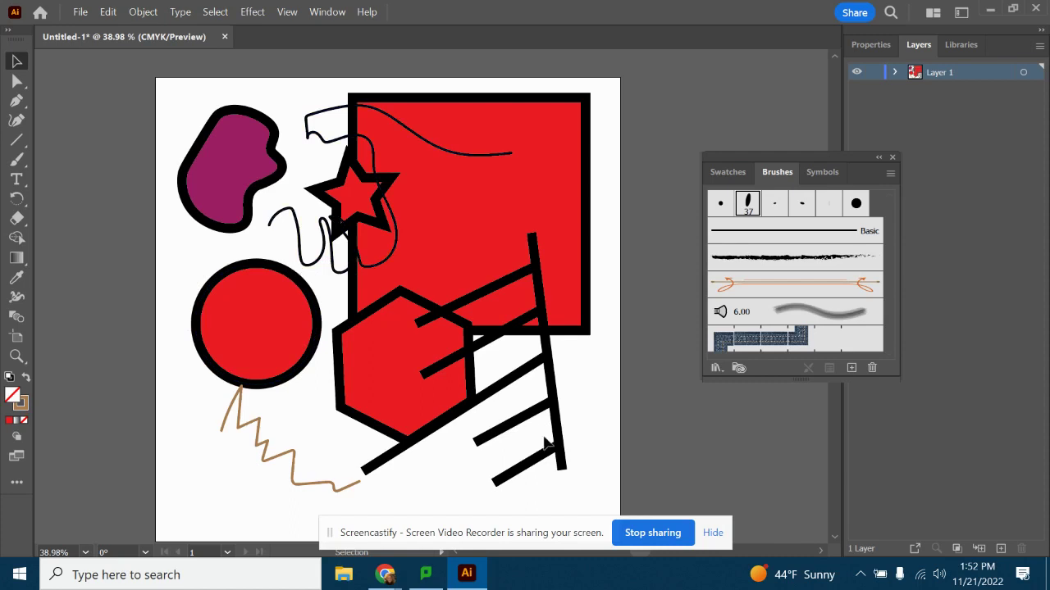
Shift the square, circle, hexagon, straight lines and freehand strokes together slightly down and left, and delete them.
mouse_move(587, 488)
left_mouse_down()
mouse_move(566, 394)
mouse_move(173, 243)
left_mouse_up()
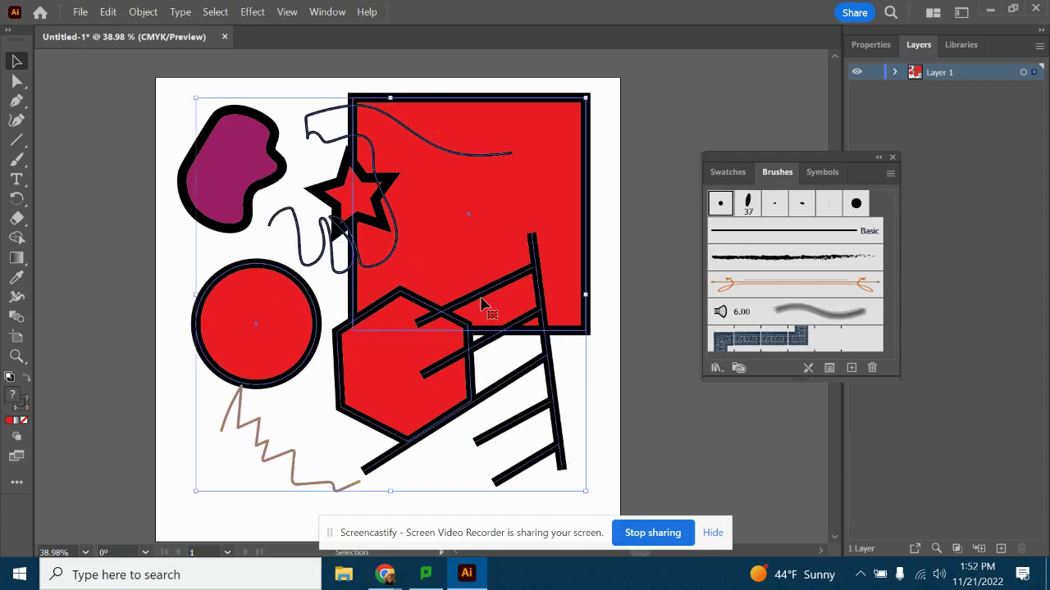
left_click(593, 477)
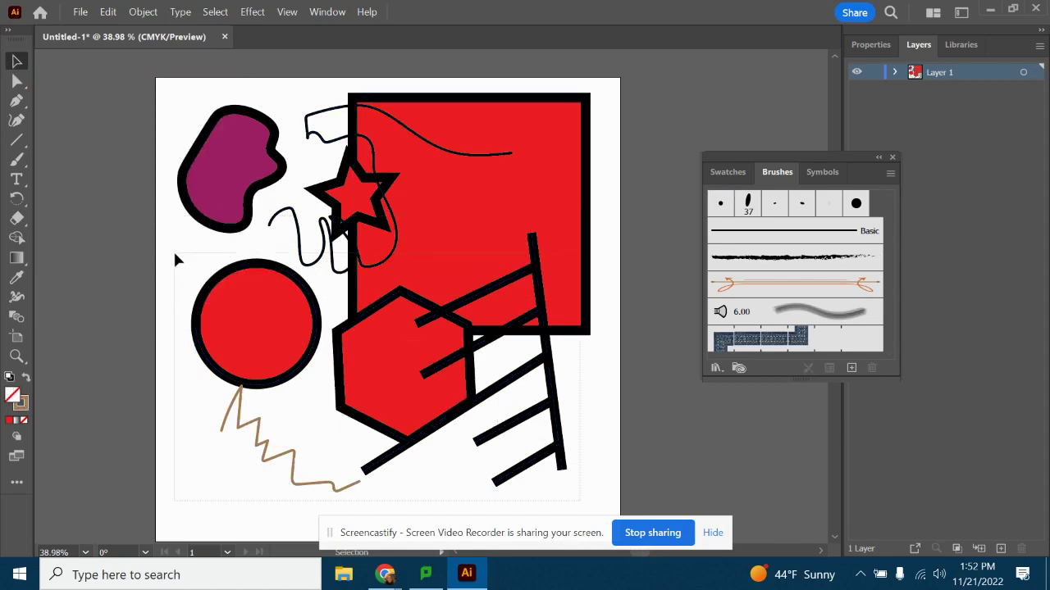
key("ctrl+a")
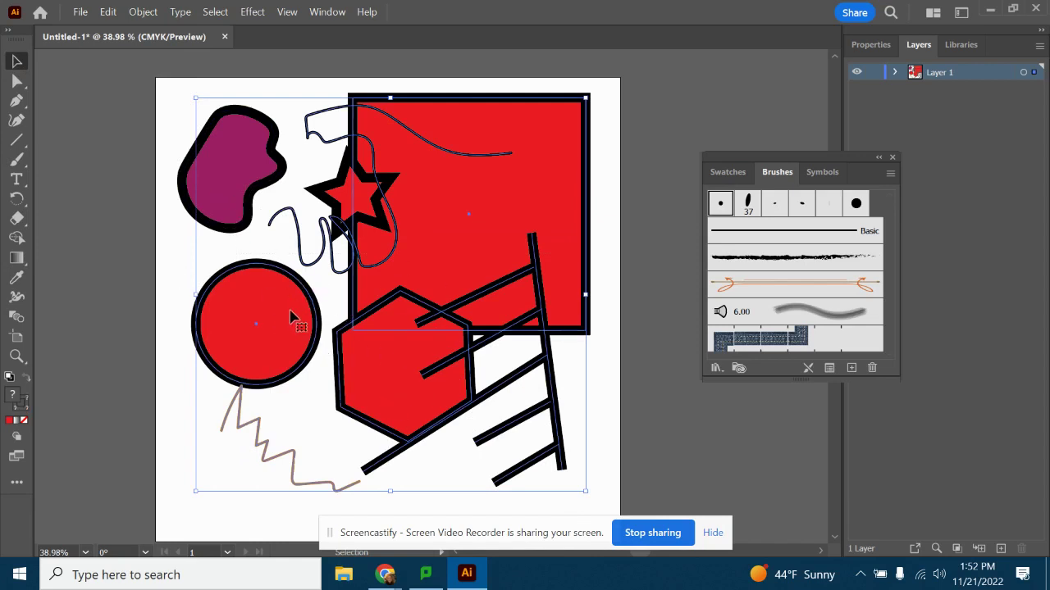
left_click_drag(457, 236, 428, 269)
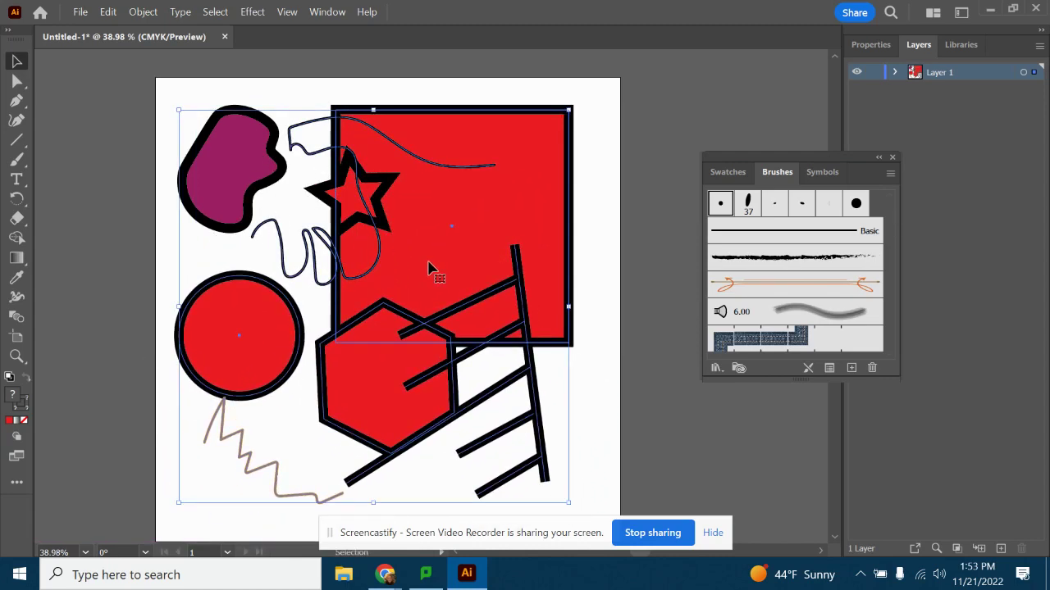
key("Delete")
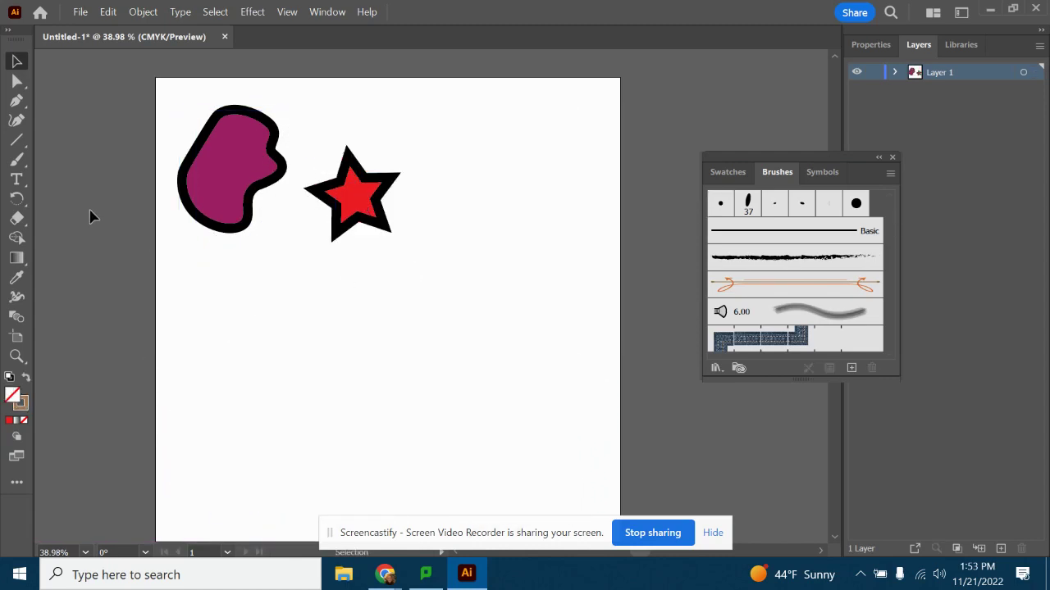
Add the point text "Here are some words" in the empty area below the blob and star.
left_click(16, 180)
left_click(274, 352)
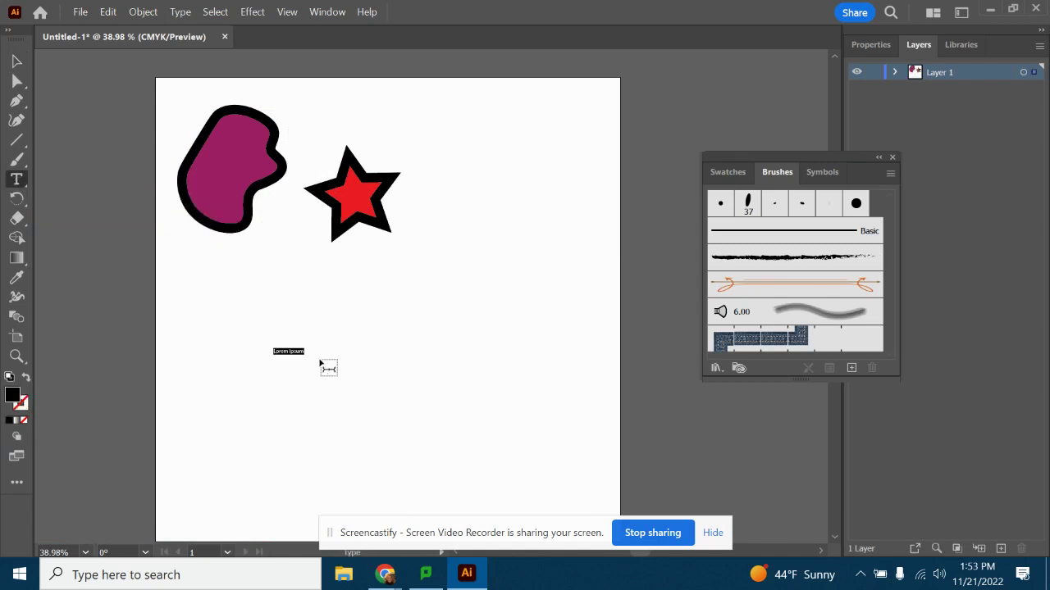
type("Here are some words")
Set the whole text line to 60 pt in the Nectarine DEMO Regular font.
left_click_drag(314, 350, 261, 350)
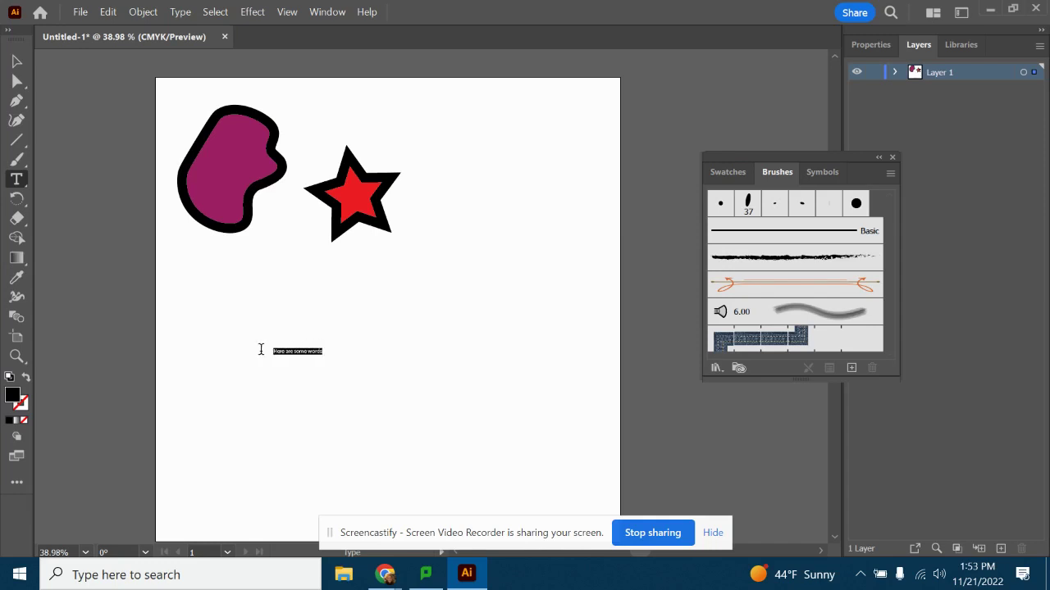
left_click(873, 45)
mouse_move(853, 172)
left_mouse_down()
mouse_move(794, 131)
mouse_move(750, 72)
left_mouse_up()
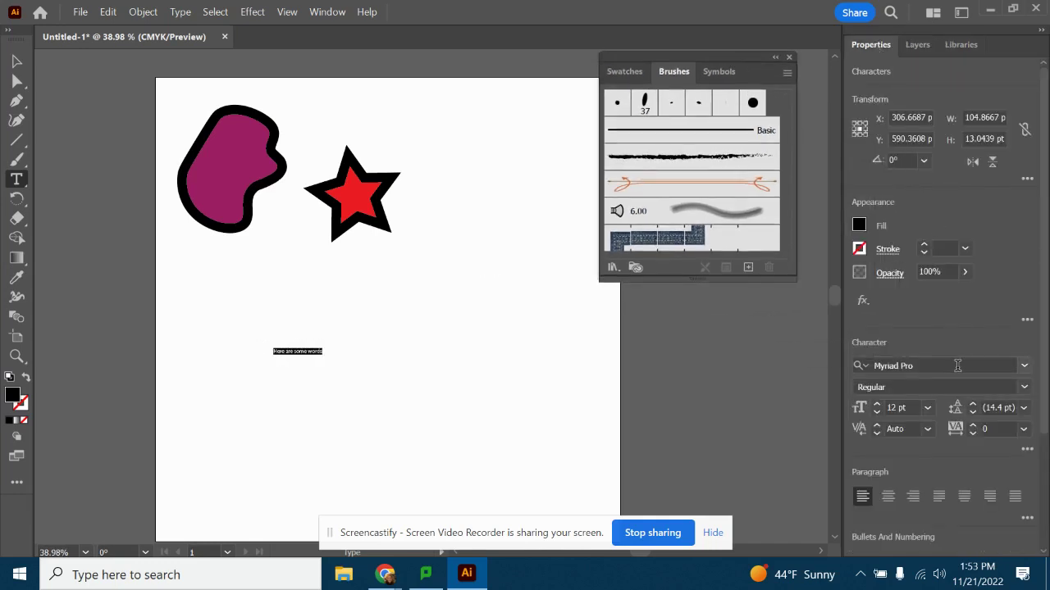
left_click(928, 408)
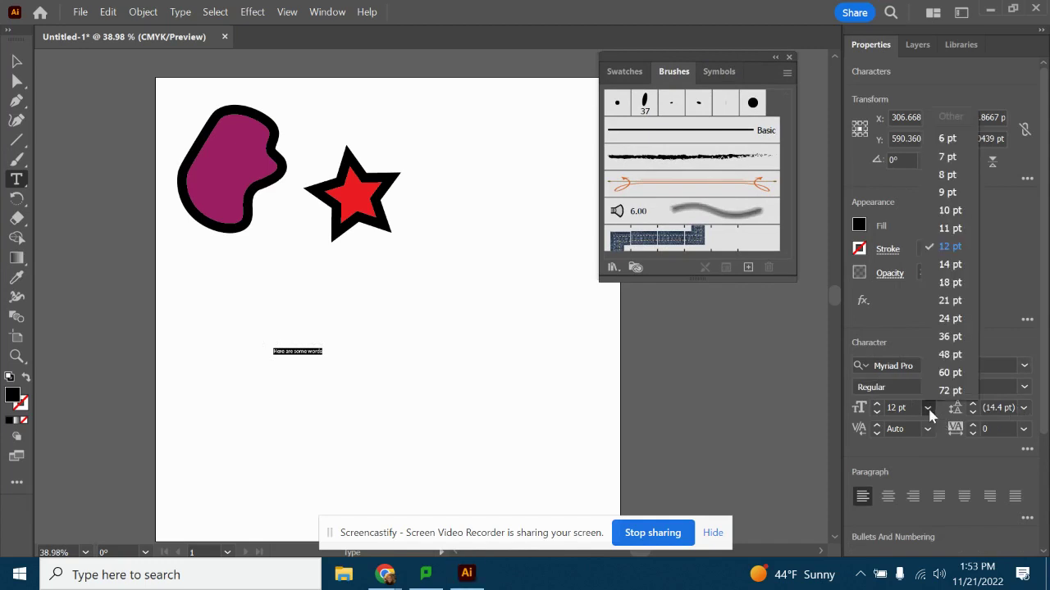
left_click(939, 370)
left_click(1024, 367)
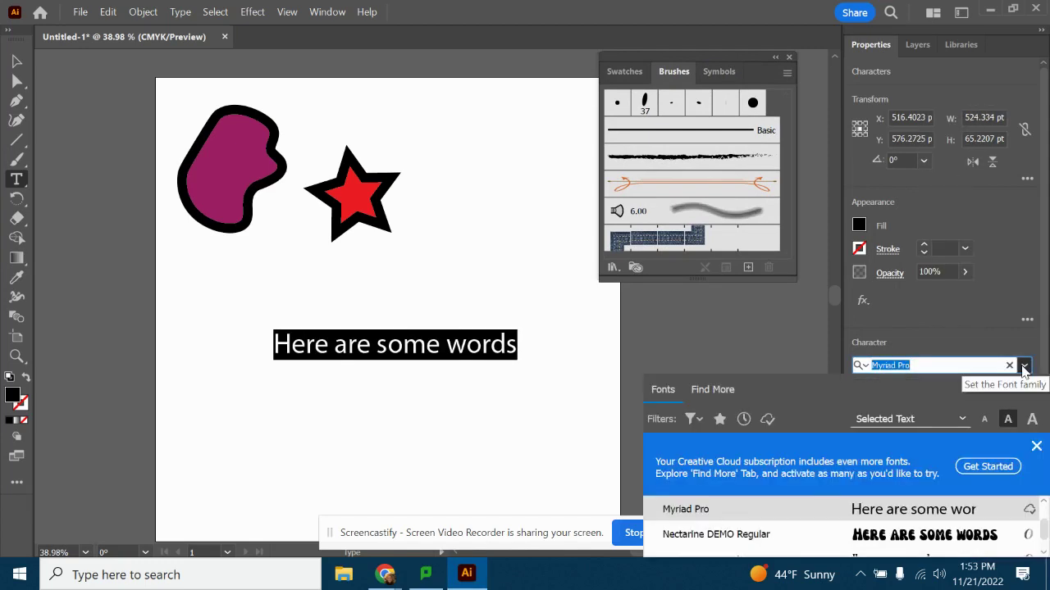
left_click(925, 544)
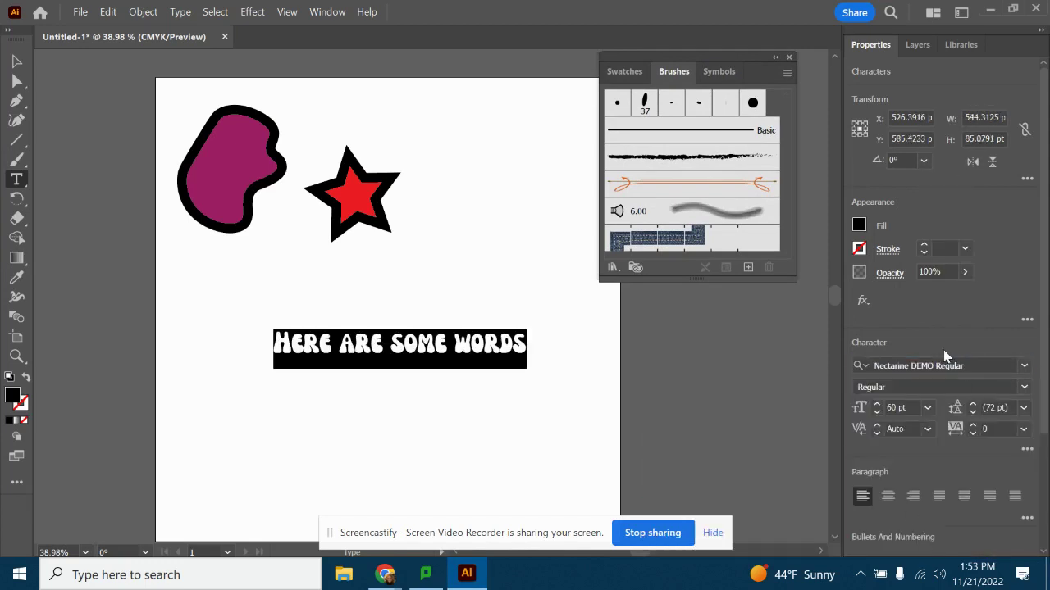
Enlarge the text to 100 pt and move it so the whole line fits within the artboard's width.
left_click(902, 408)
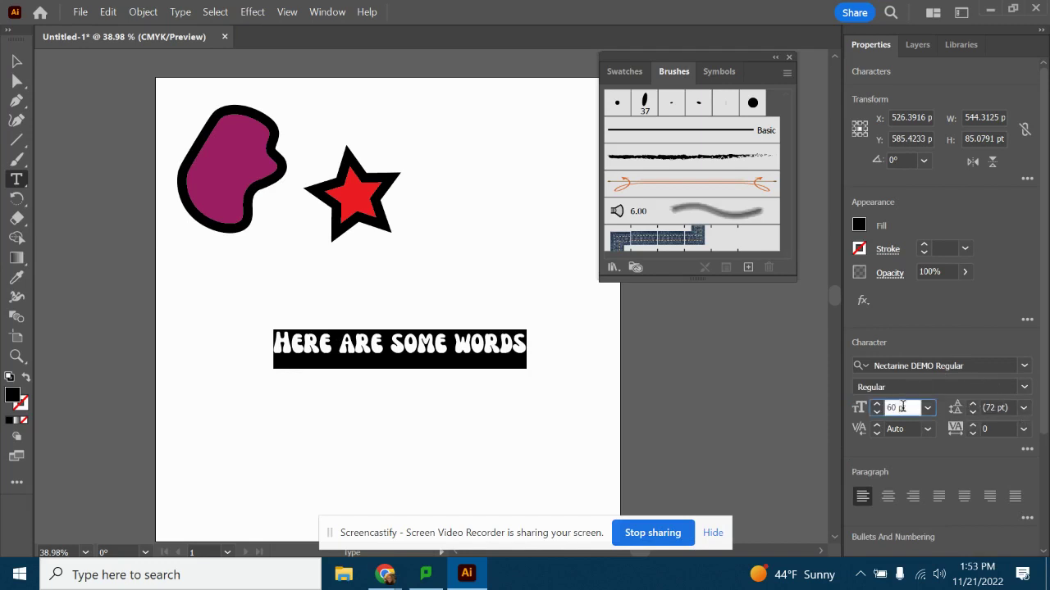
left_click_drag(897, 407, 874, 409)
type("100")
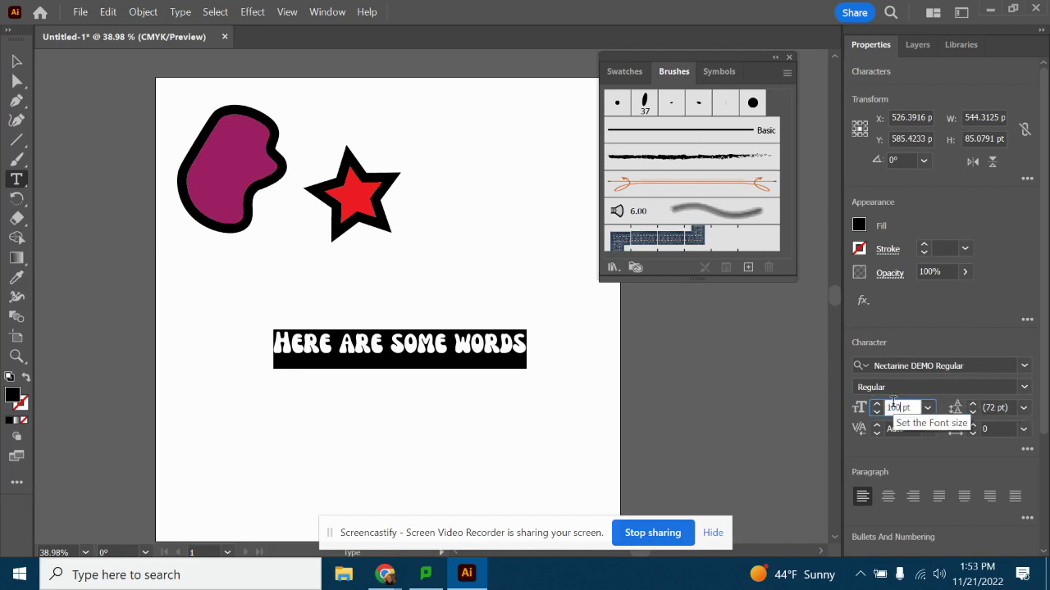
key("Return")
left_click(17, 60)
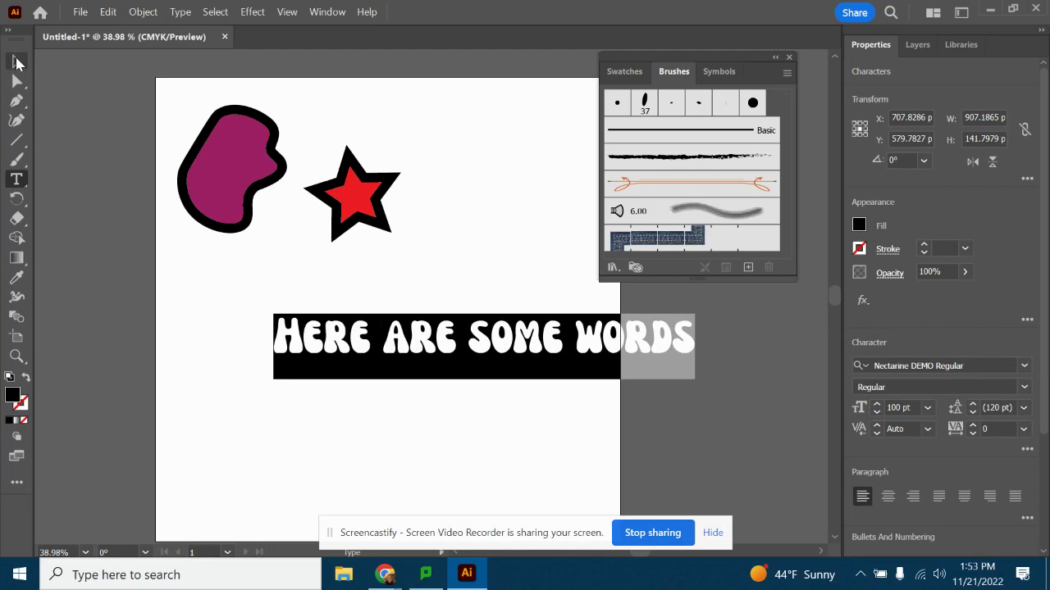
left_click_drag(522, 350, 423, 334)
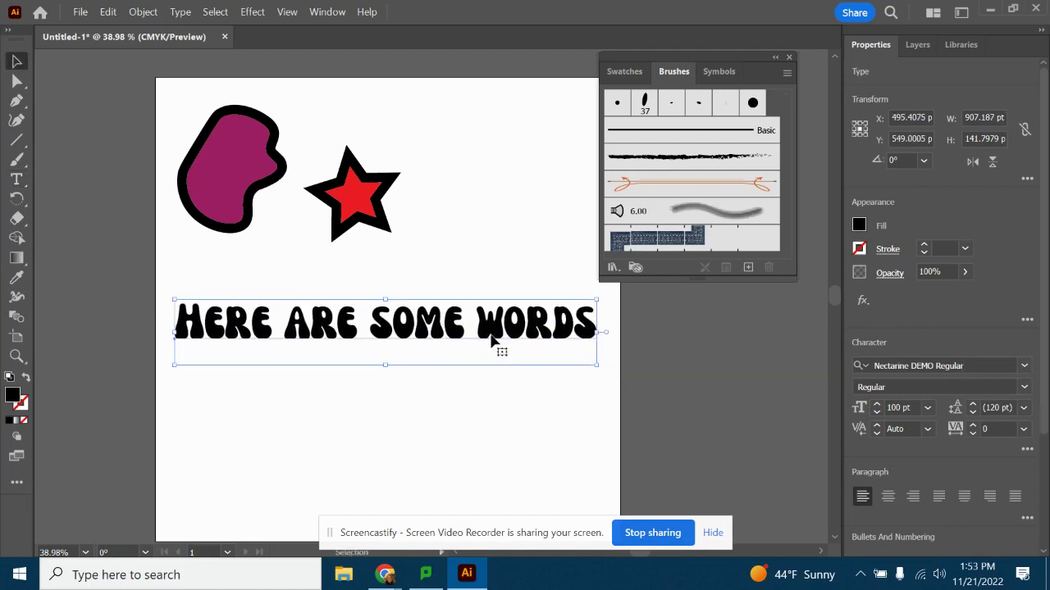
Fill the whole text line with the red swatch C=0 M=90 Y=85 K=0 and copy its text.
left_click(16, 178)
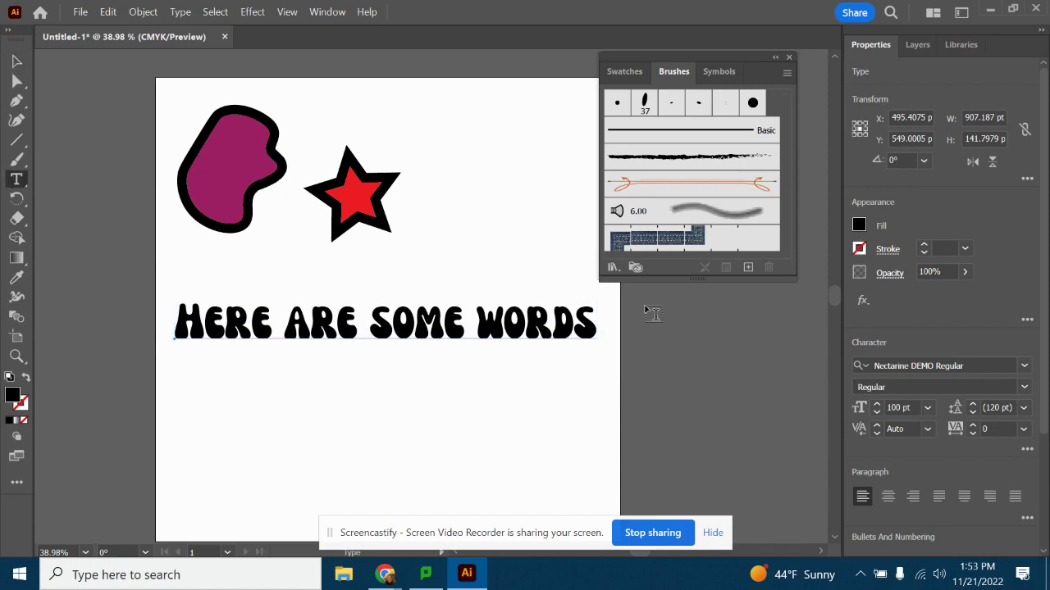
left_click_drag(598, 318, 163, 303)
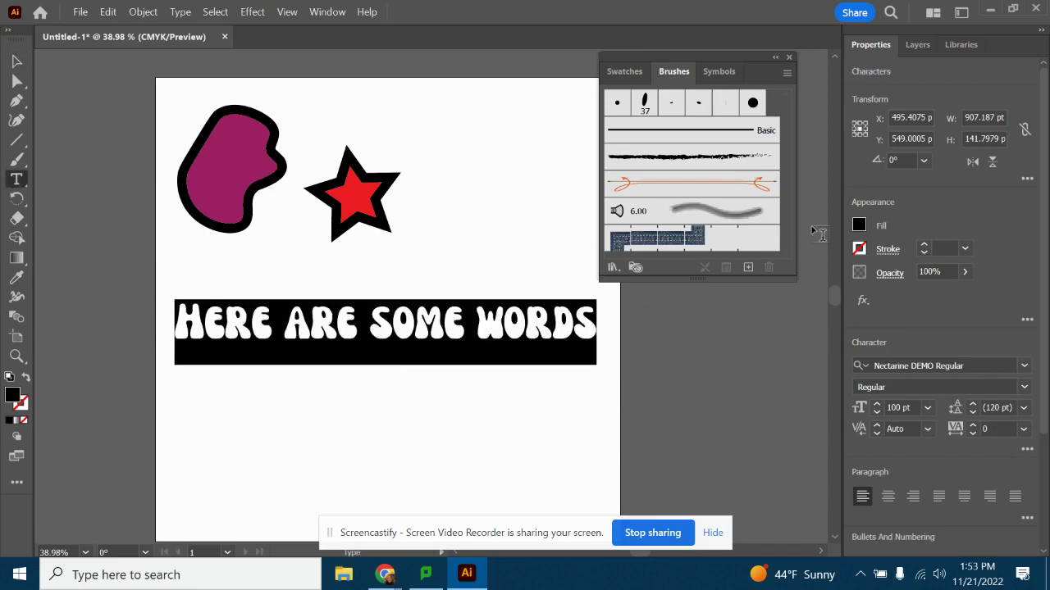
left_click(858, 225)
left_click(805, 283)
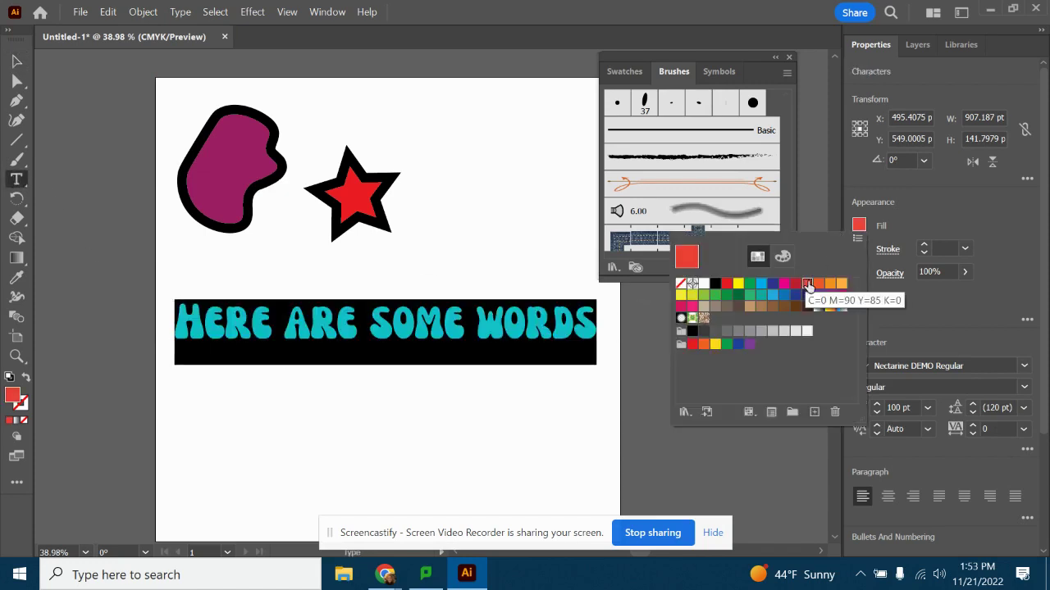
left_click(457, 328)
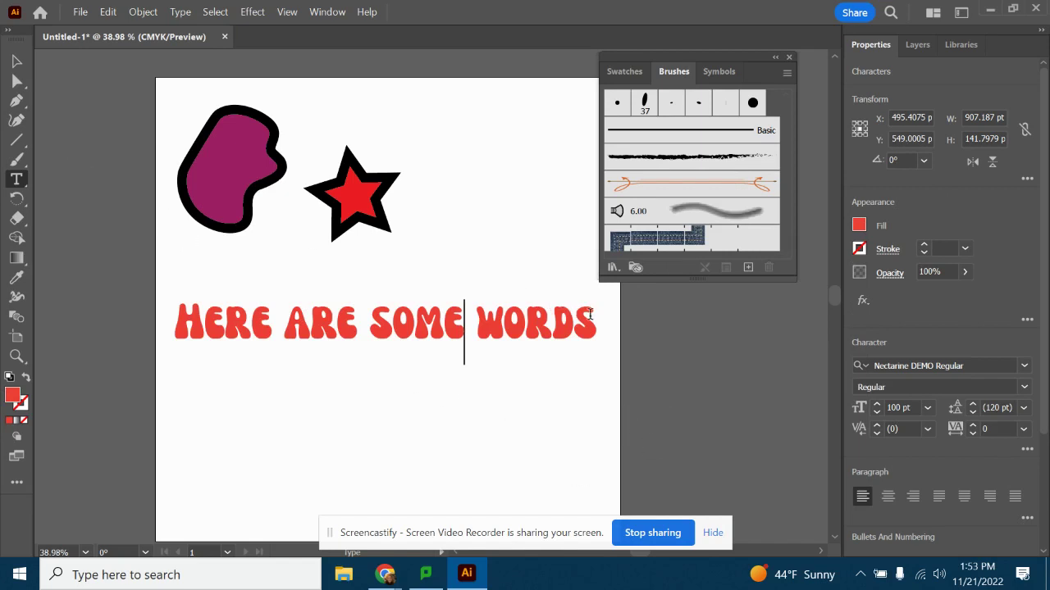
left_click_drag(589, 314, 182, 305)
key("ctrl+c")
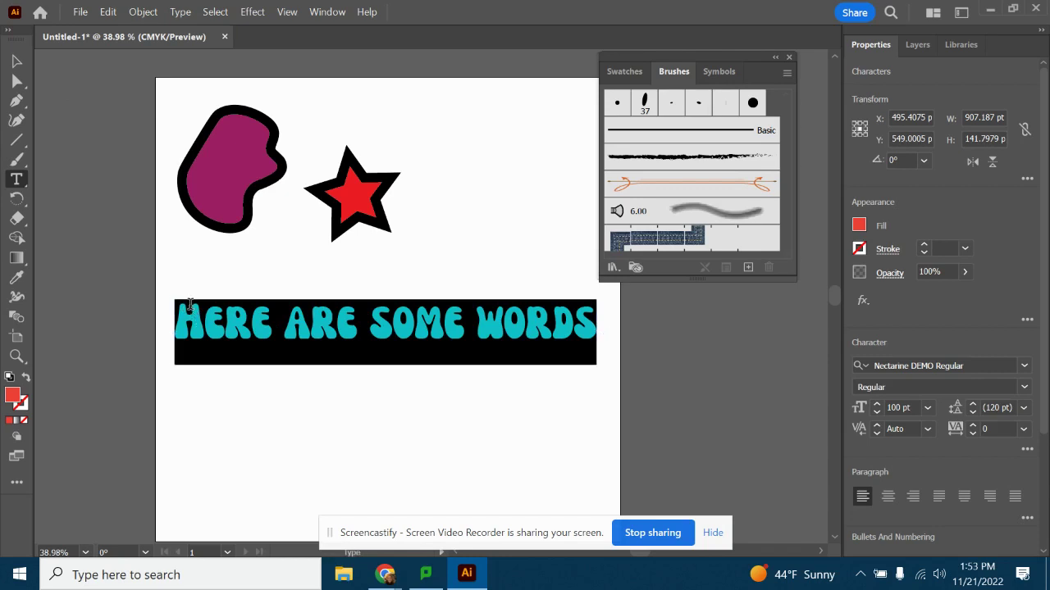
Draw an open wavy path below the text with the Curvature tool, about 915 pt wide and 102 pt high, with no fill.
left_click(13, 121)
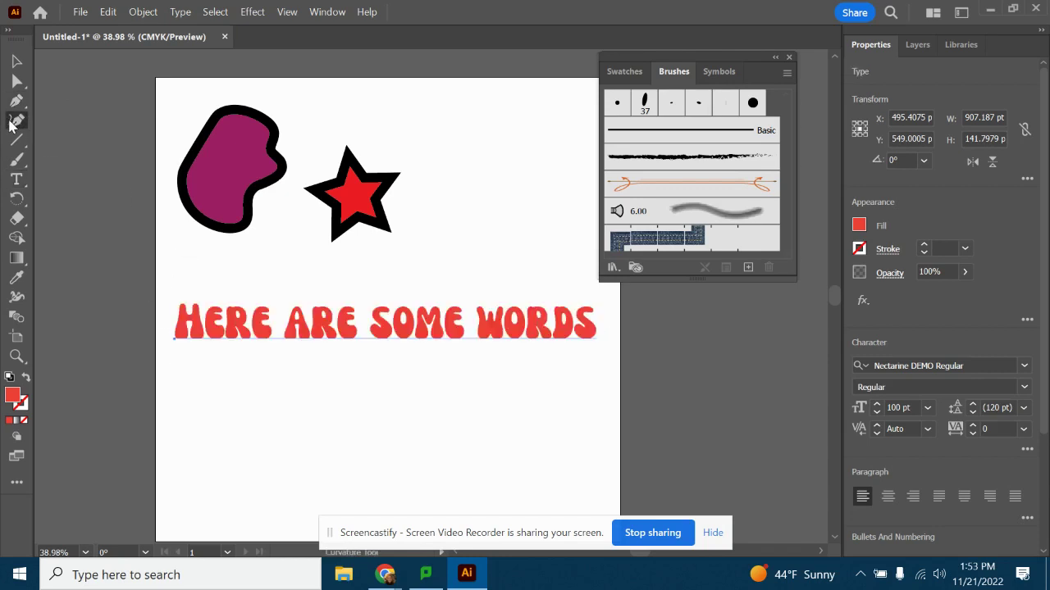
left_click(176, 414)
left_click(264, 451)
left_click(342, 415)
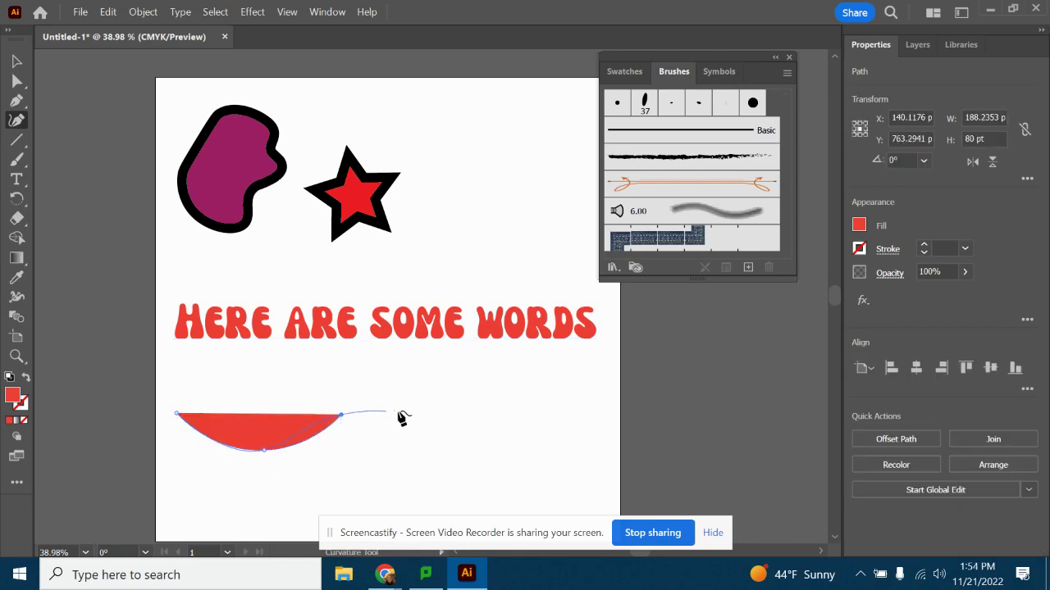
left_click(423, 408)
left_click(517, 450)
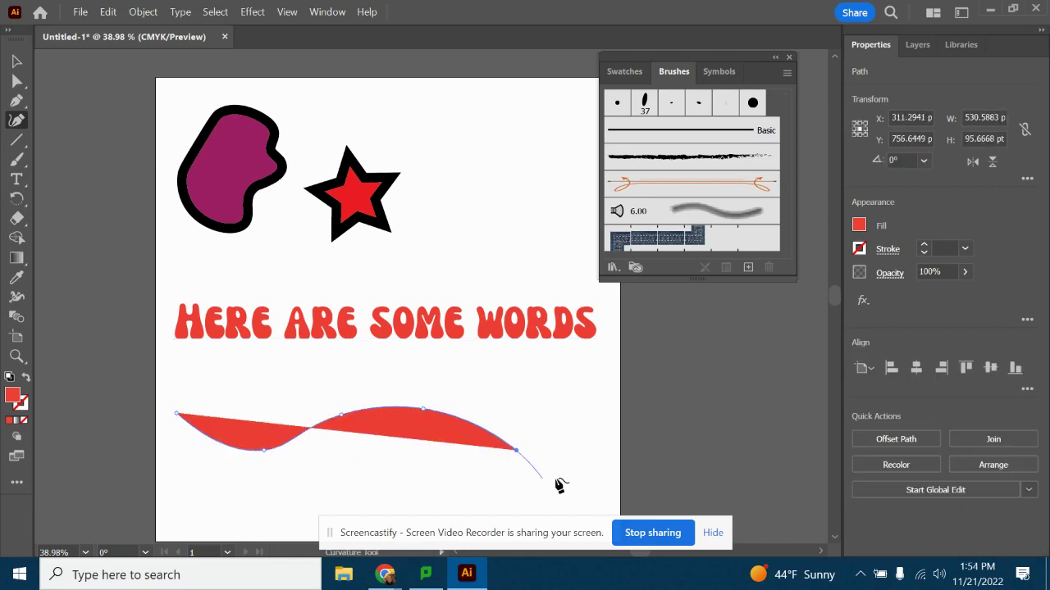
left_click(601, 444)
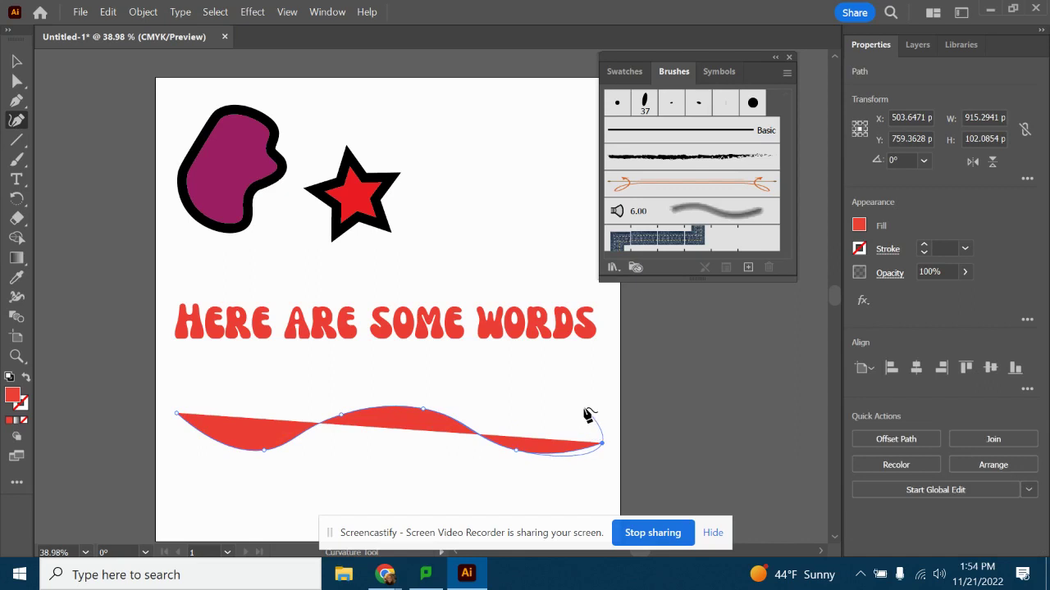
key("Escape")
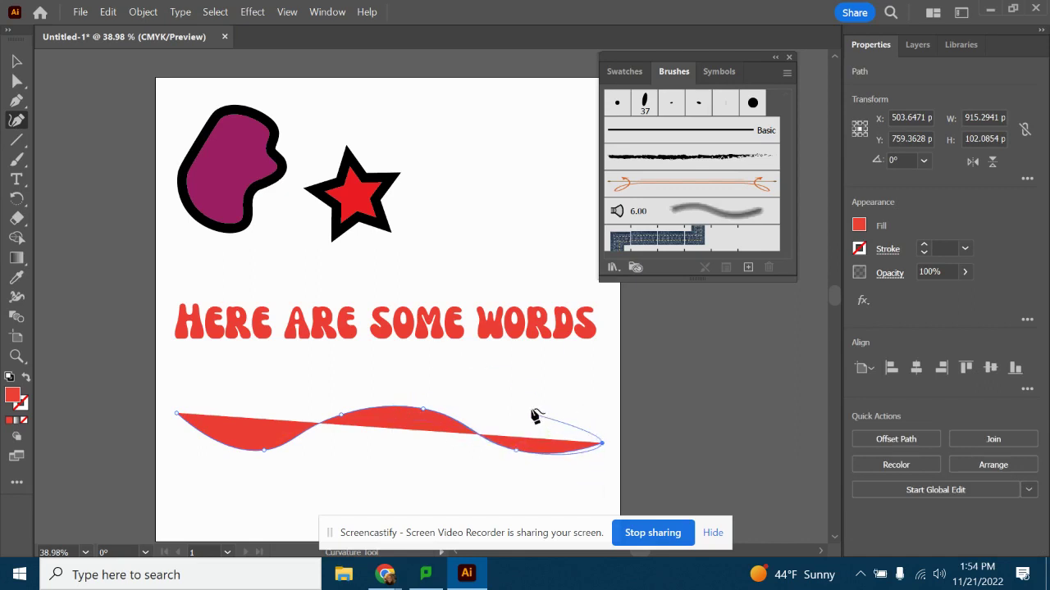
left_click(858, 225)
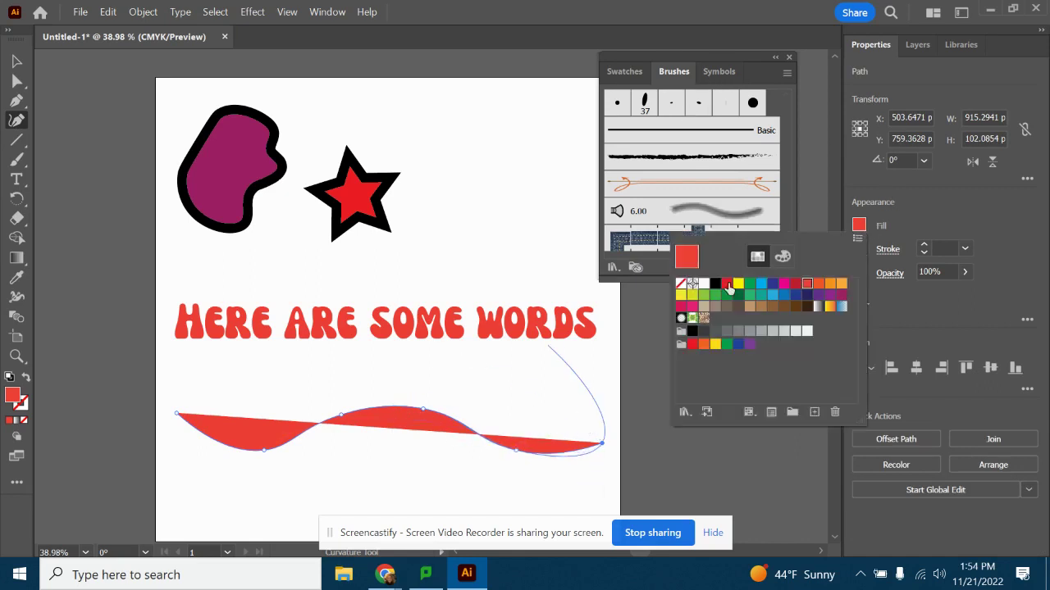
left_click(682, 284)
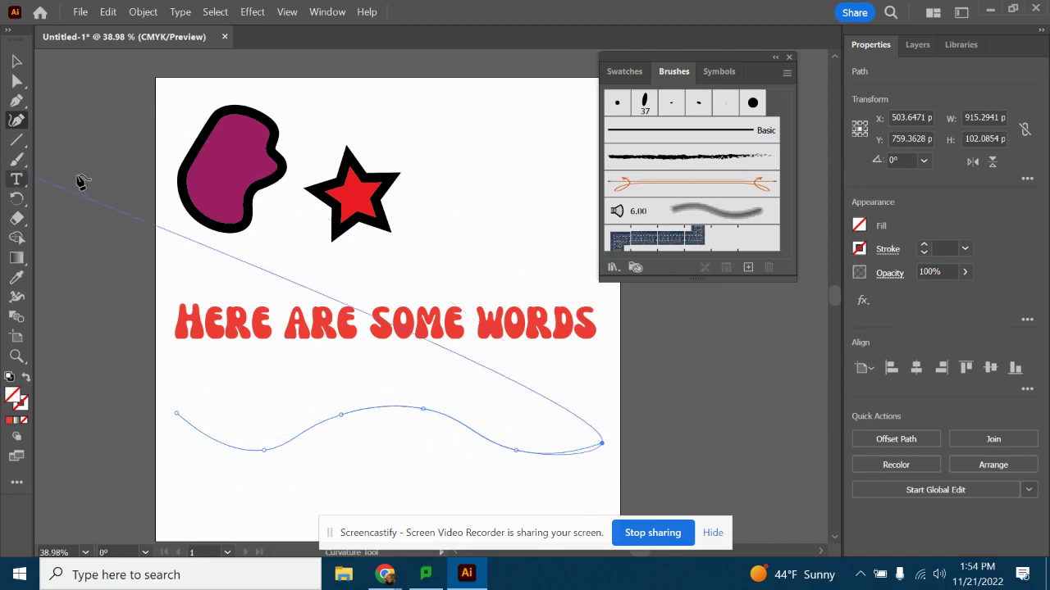
Start type on a path near the wavy path's left end and paste the copied words over the placeholder text.
left_click(16, 179)
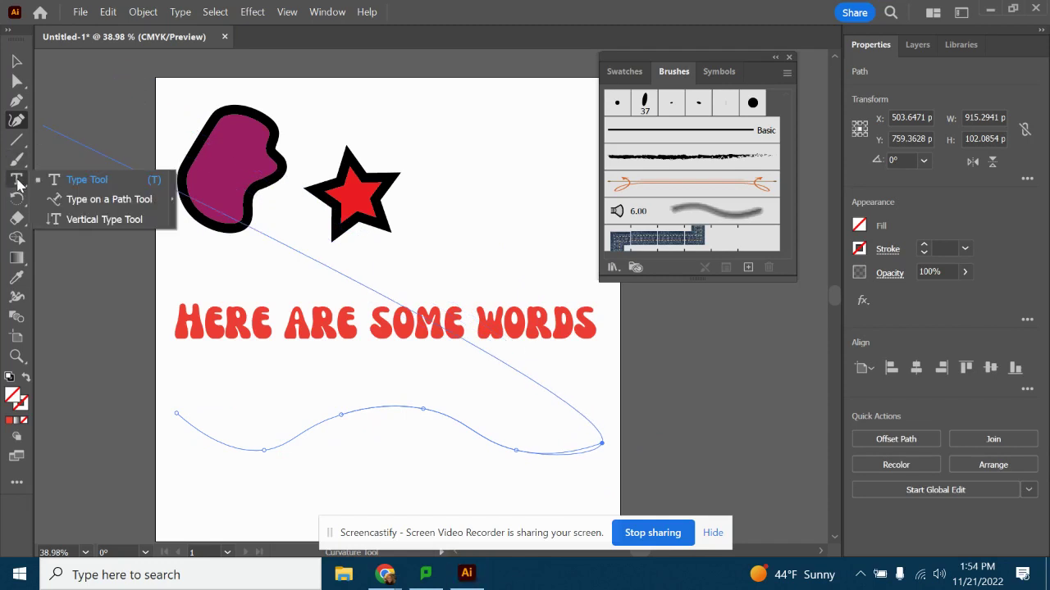
left_click(85, 201)
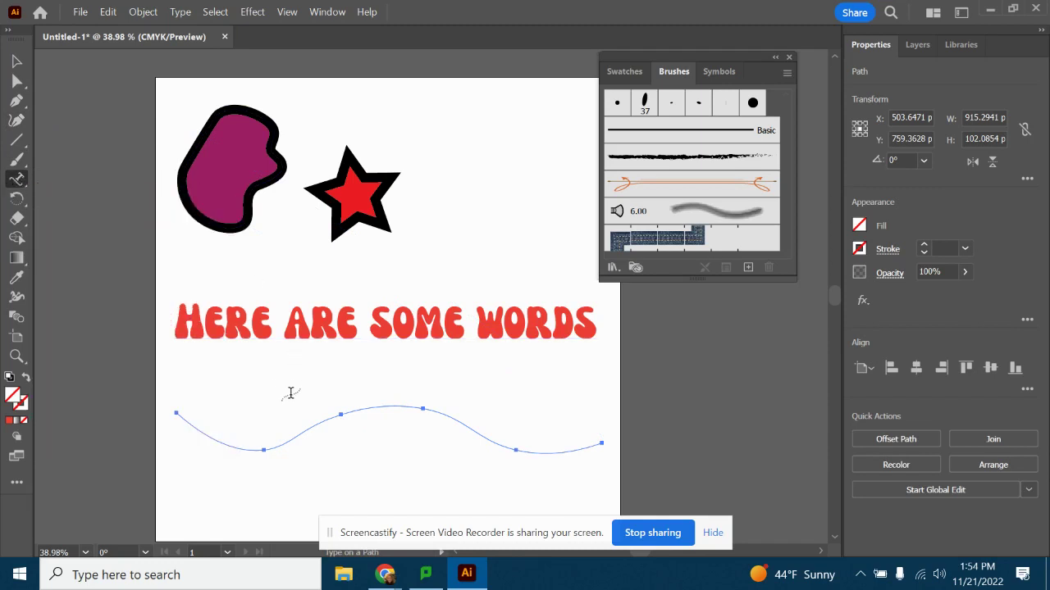
left_click(213, 440)
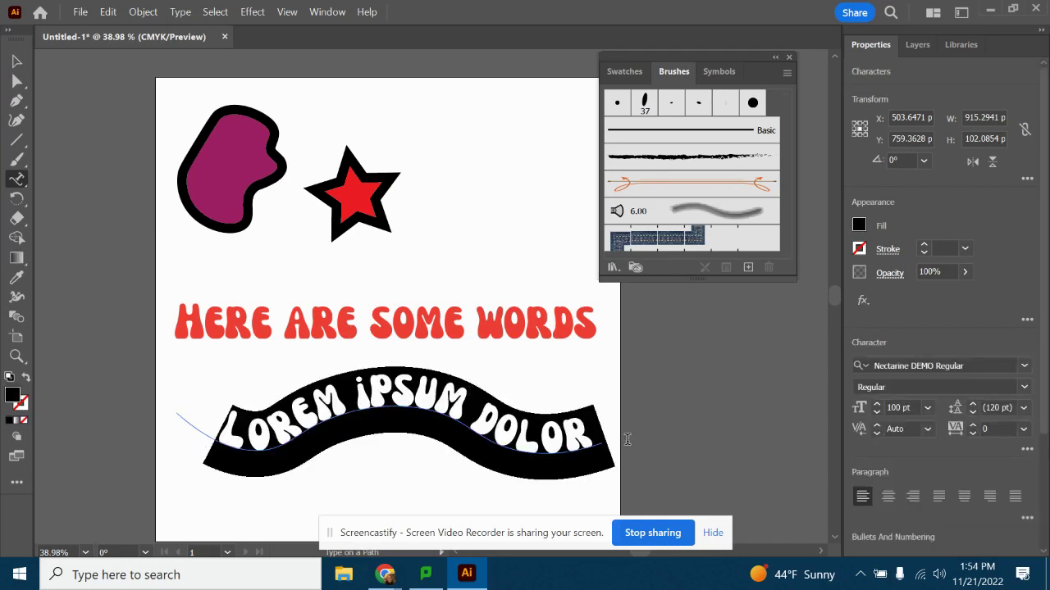
key("ctrl+v")
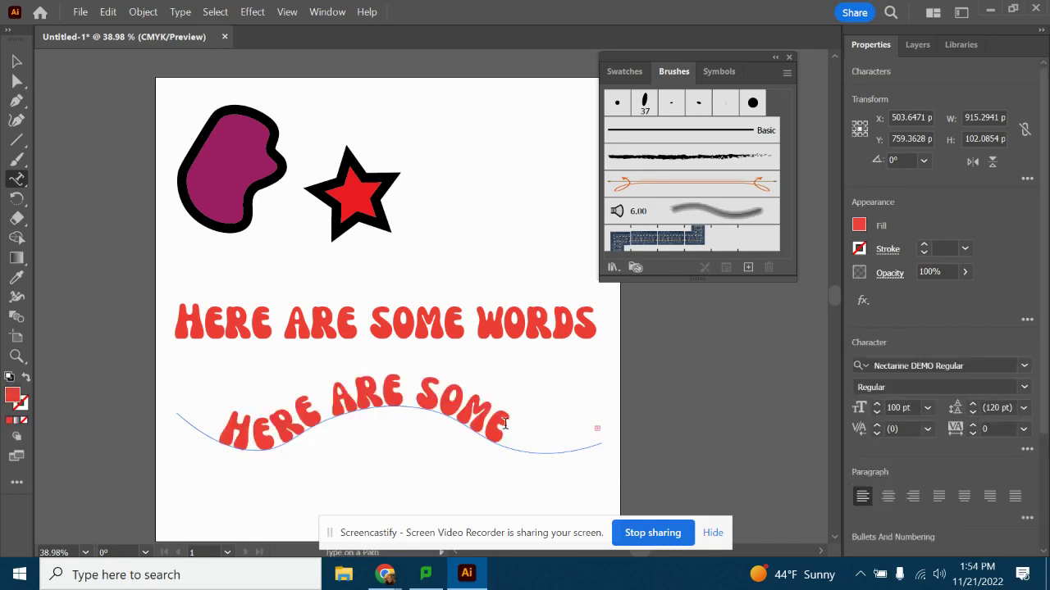
Reduce the words "Here are some" on the wavy path to 60 pt.
left_click(221, 425)
left_click(681, 305)
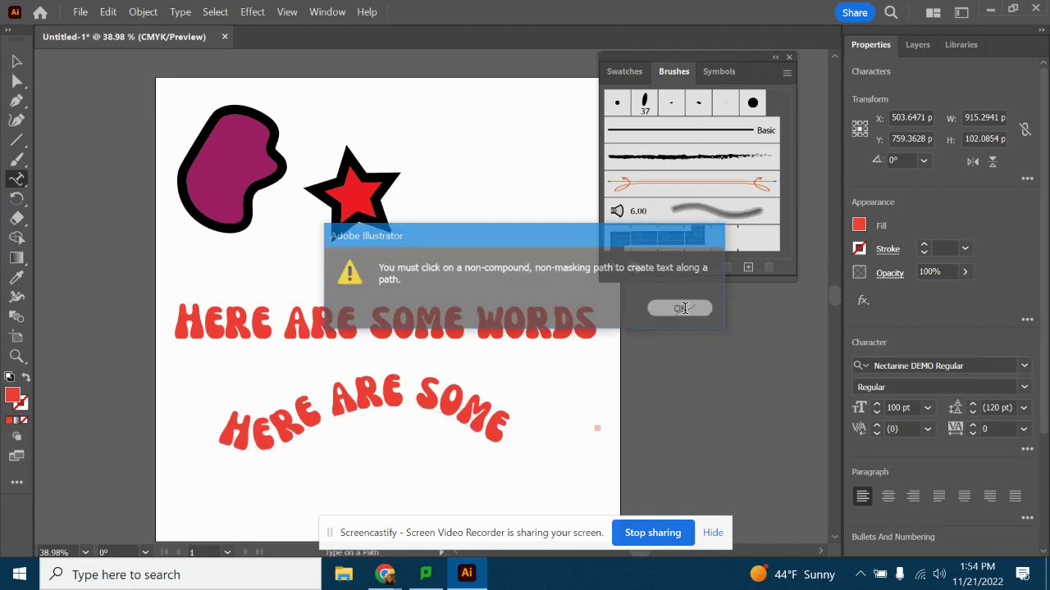
left_click_drag(226, 423, 644, 415)
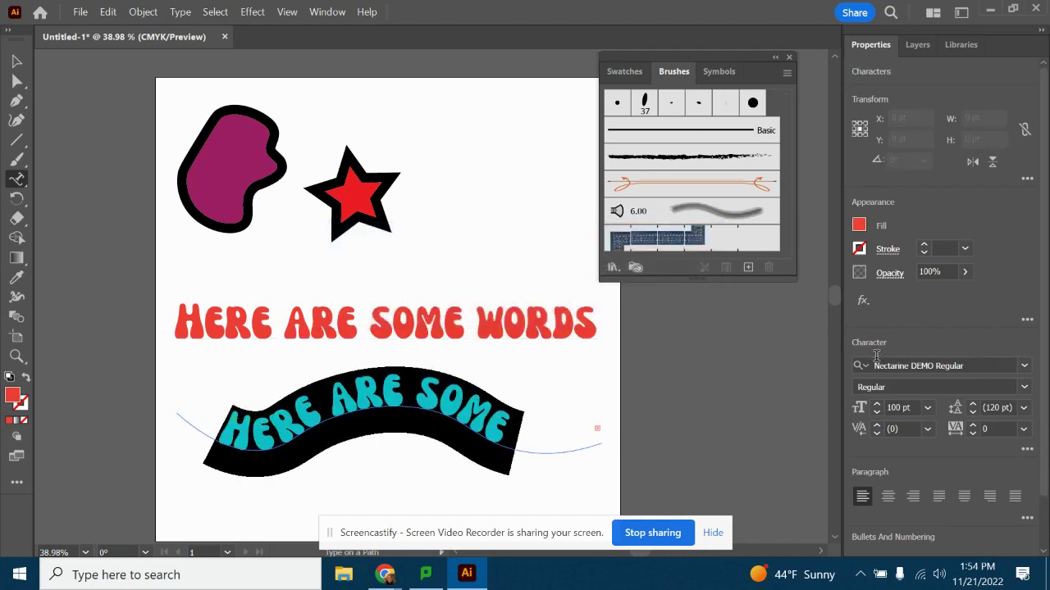
left_click(926, 409)
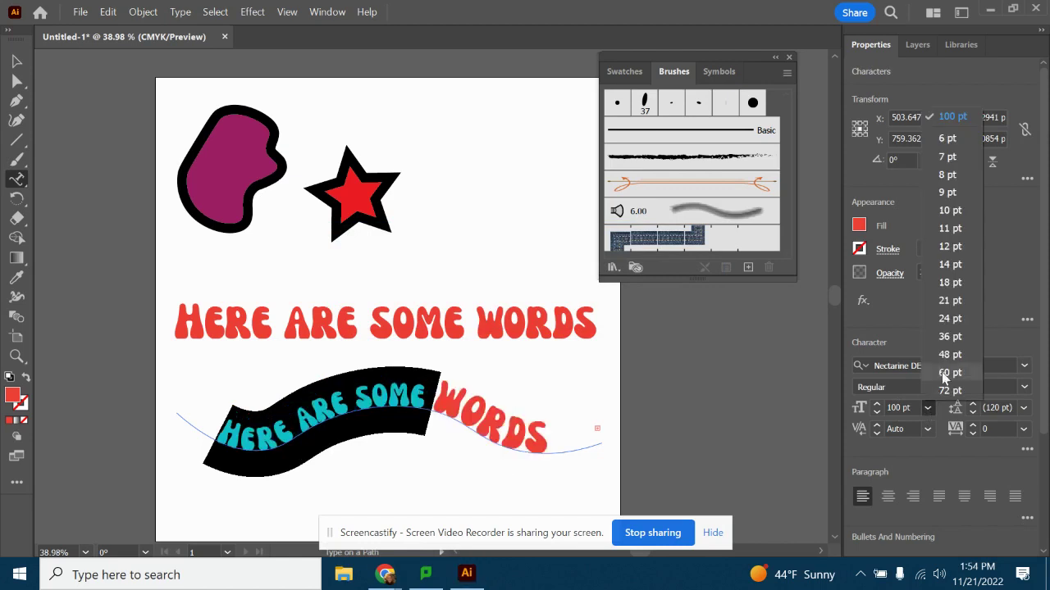
left_click(943, 369)
Remove the extra space before the first word of the curved text, finish text editing and deselect it.
left_click(433, 407)
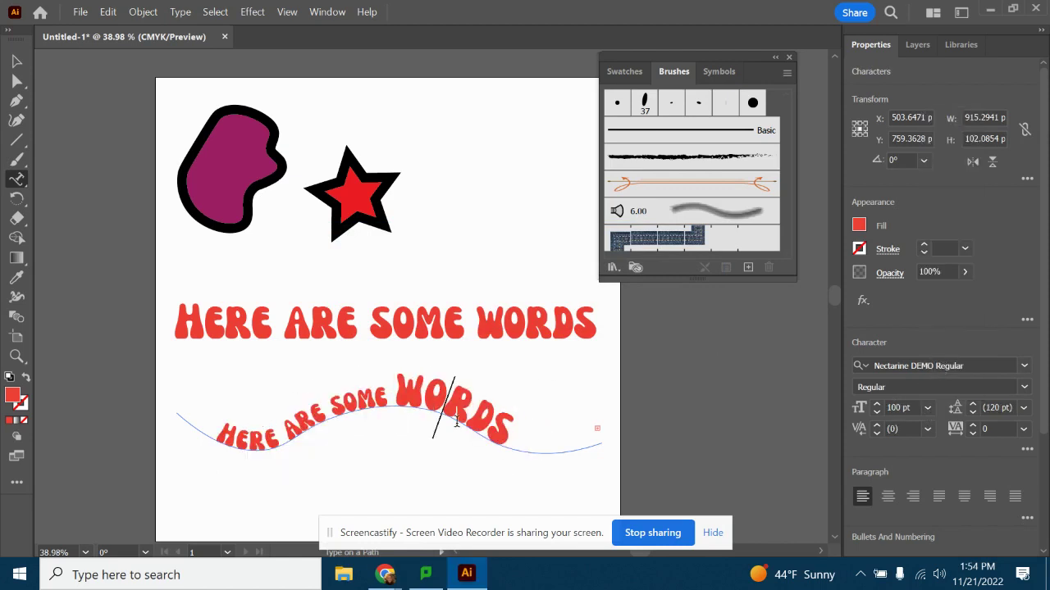
left_click(221, 437)
left_click(657, 308)
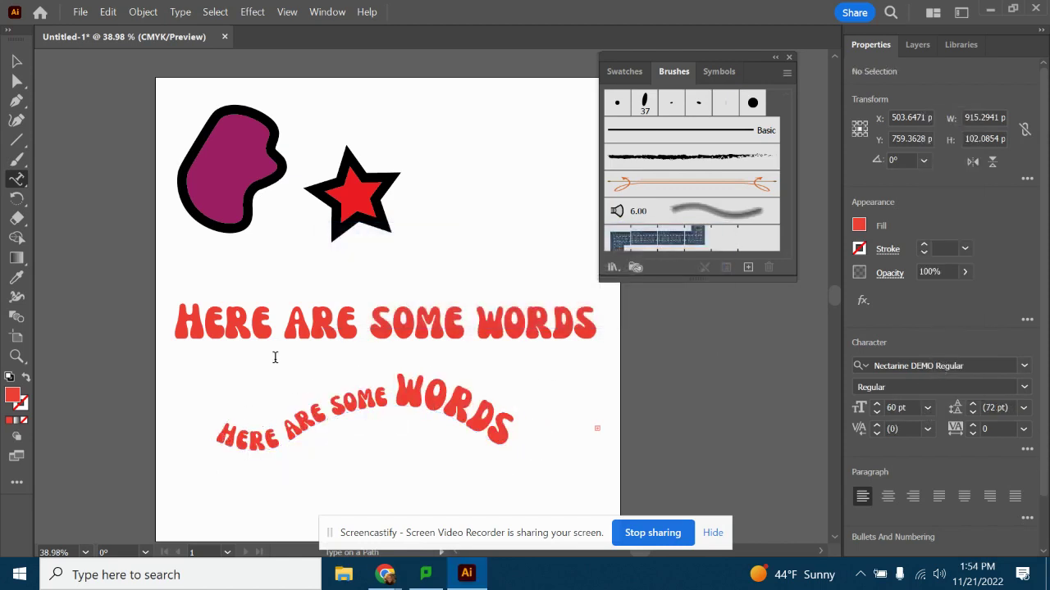
left_click(223, 437)
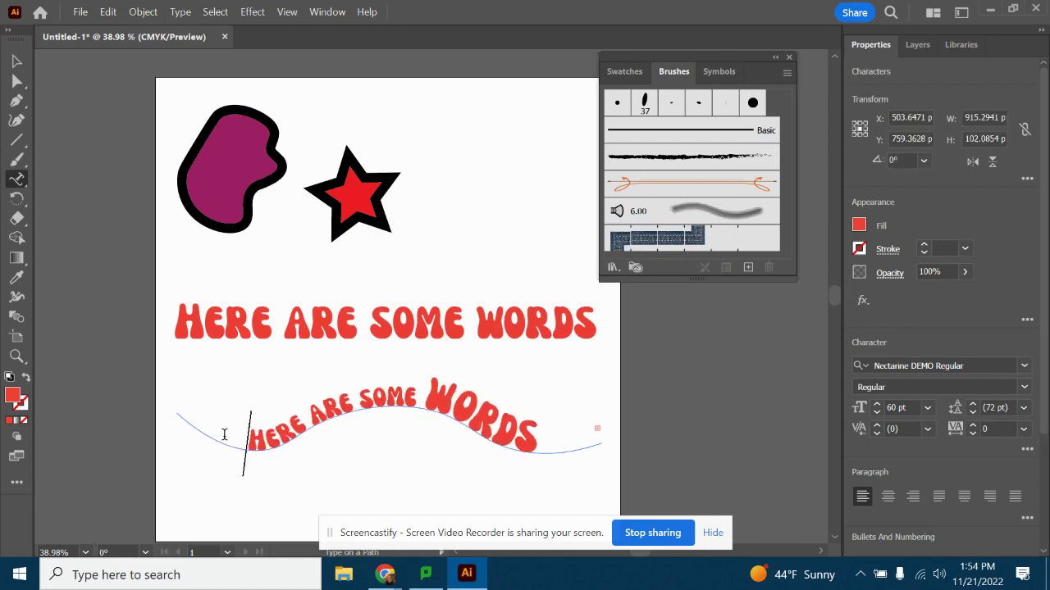
key("BackSpace")
key("BackSpace")
key("BackSpace")
key("BackSpace")
key("BackSpace")
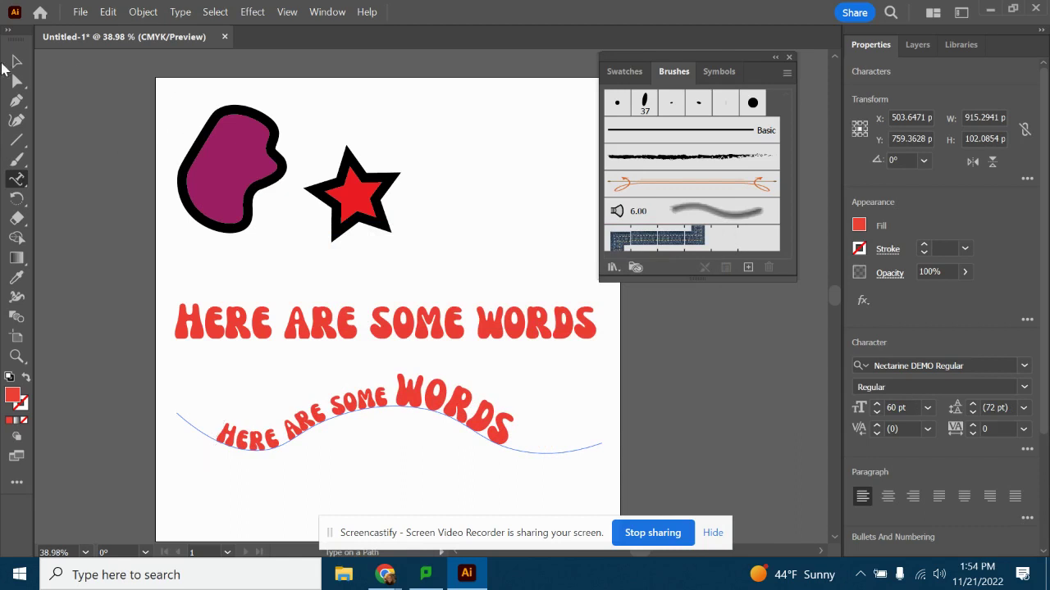
left_click(14, 62)
left_click(97, 225)
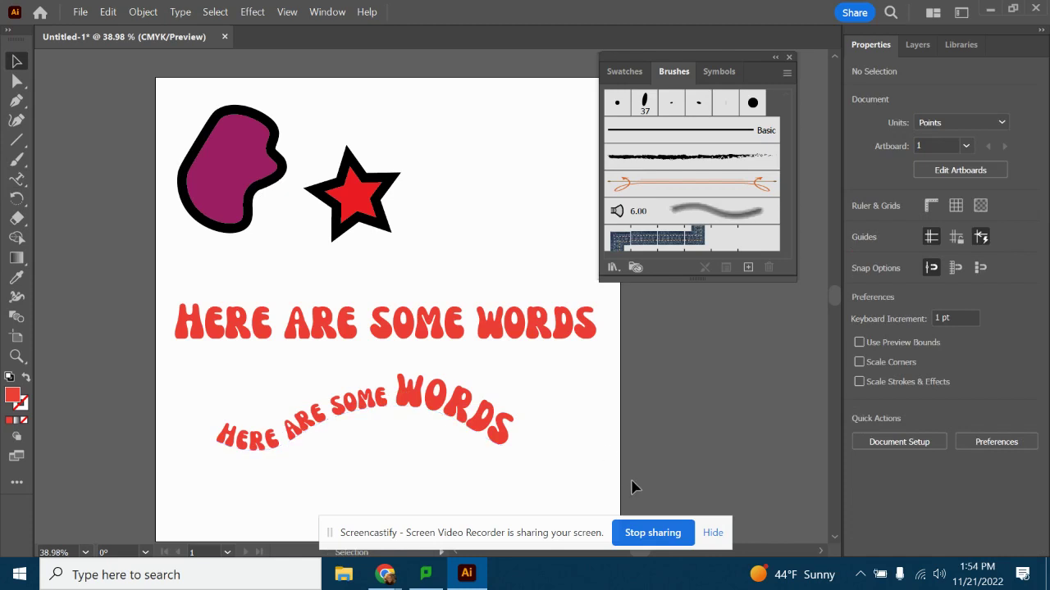
Nudge the curved text path's anchor point under "words" slightly down with the Direct Selection tool.
left_click(478, 428)
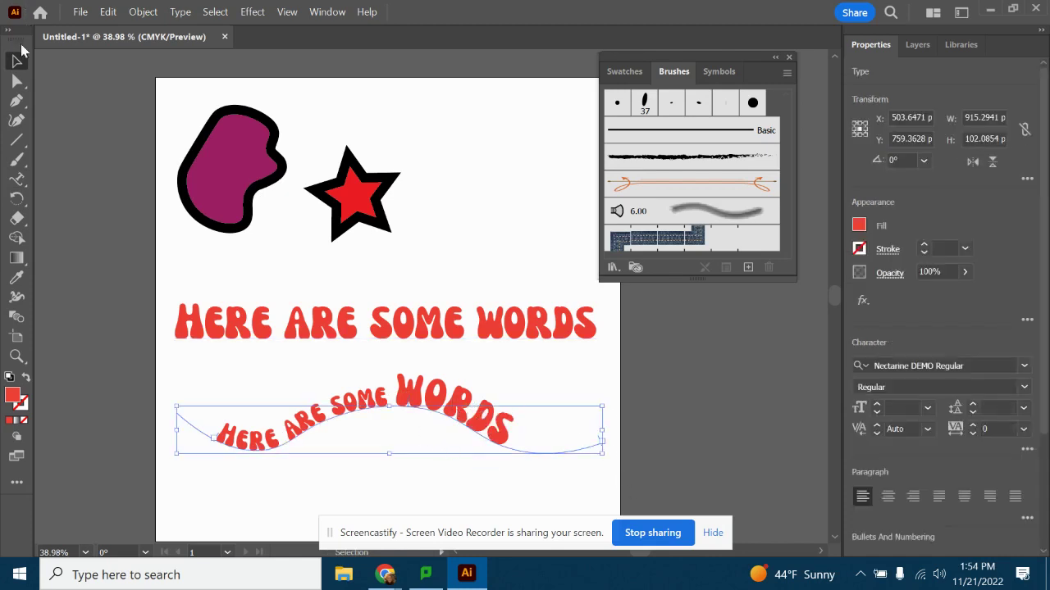
left_click(16, 82)
mouse_move(424, 413)
left_mouse_down()
mouse_move(422, 423)
mouse_move(423, 393)
mouse_move(423, 416)
left_mouse_up()
left_click(20, 63)
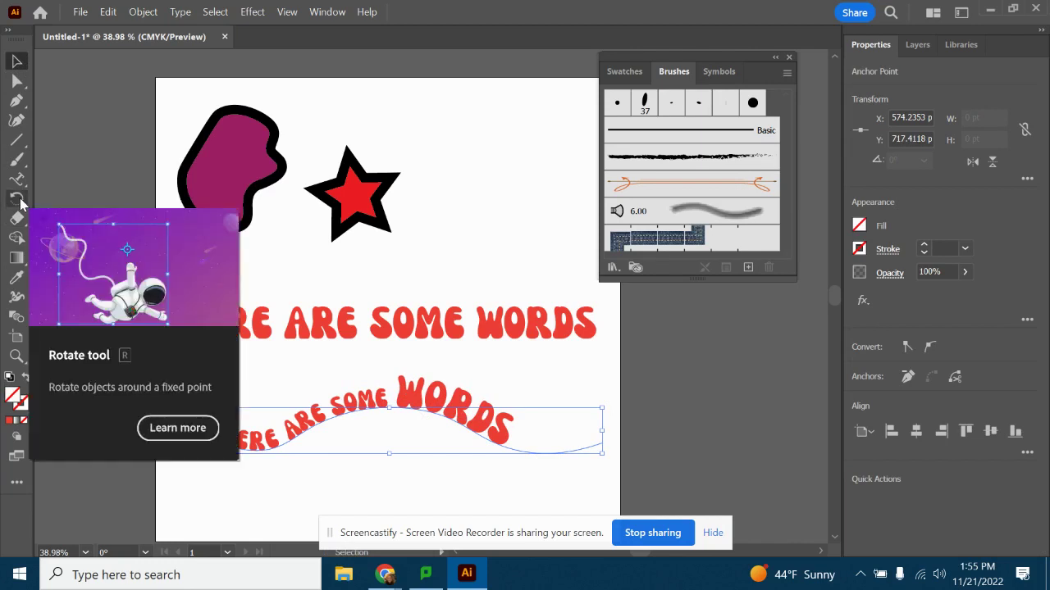
Reflect the magenta blob freehand about its centre with the Reflect tool, to an angle of about 8°.
left_click(20, 202)
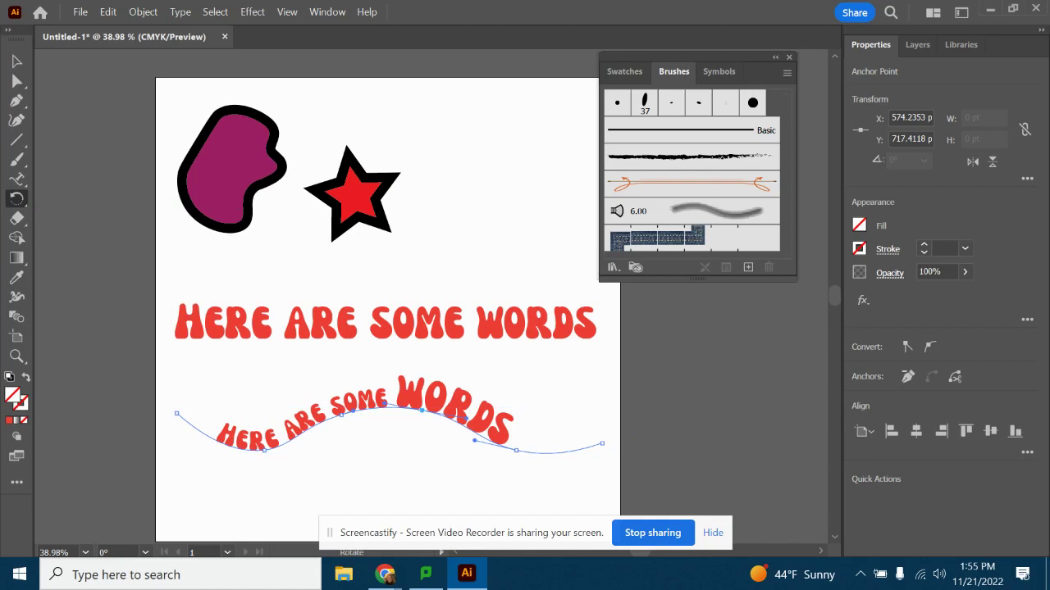
left_click(18, 61)
left_click(219, 162)
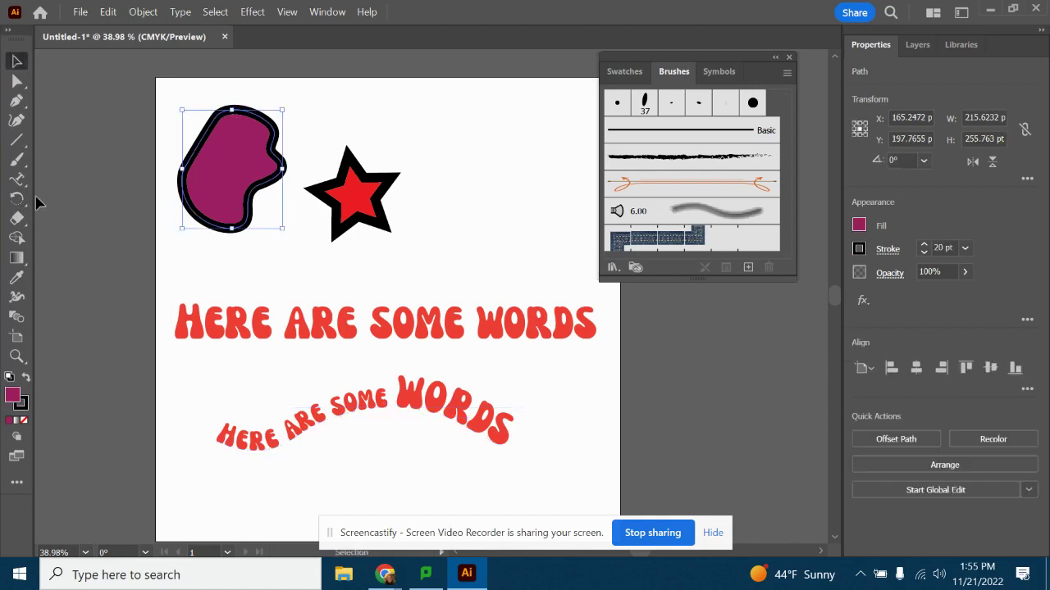
left_click(16, 203)
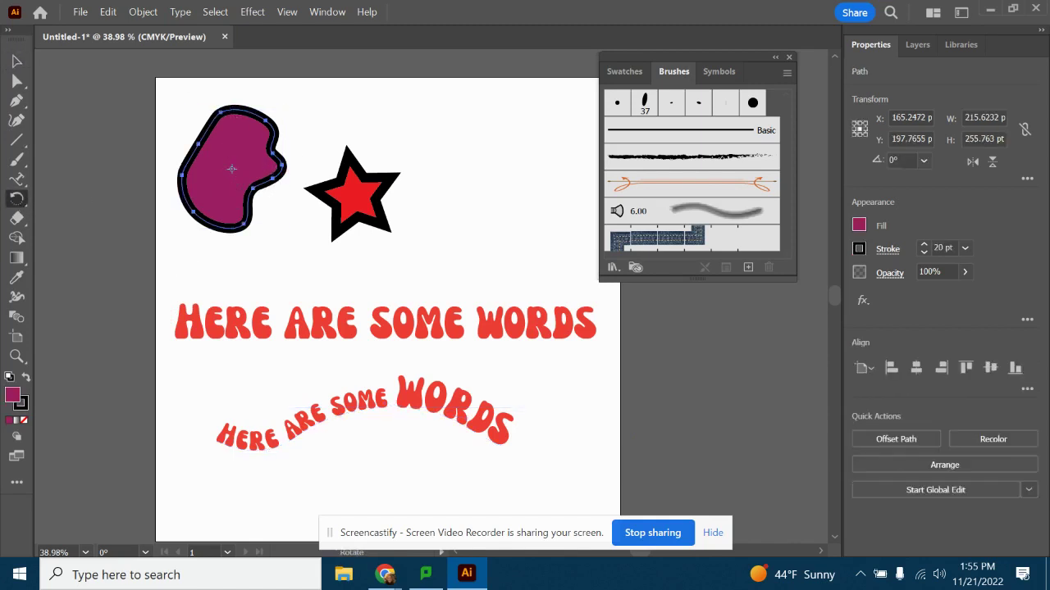
right_click(21, 202)
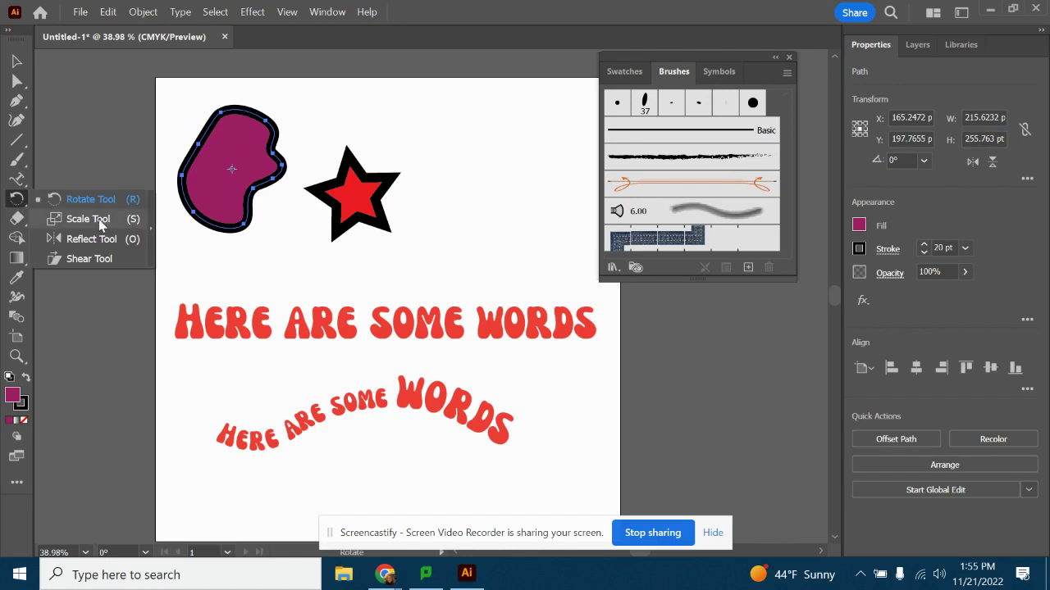
left_click(14, 63)
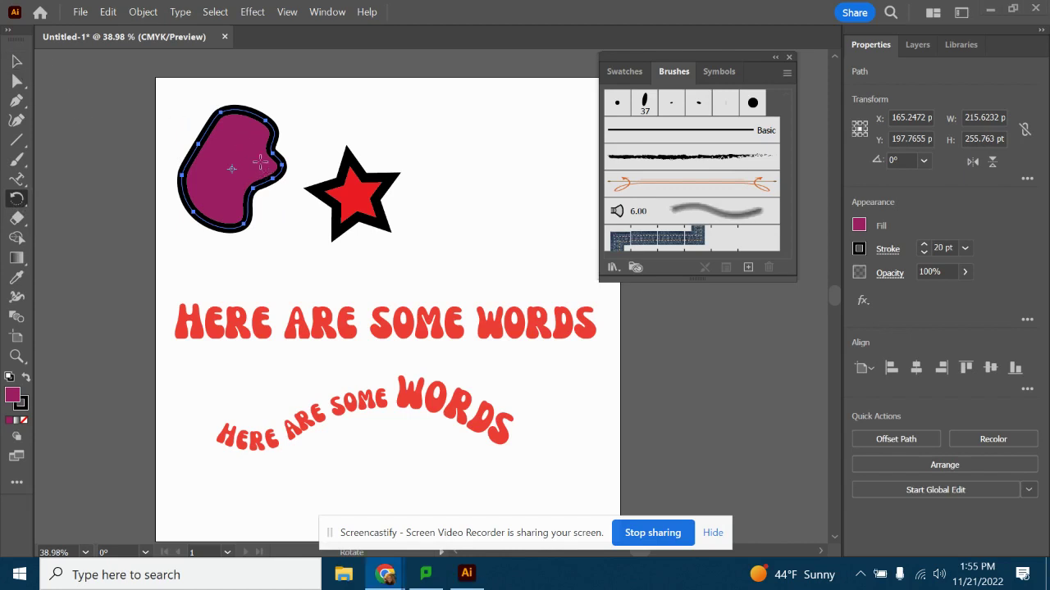
left_click(16, 62)
right_click(25, 197)
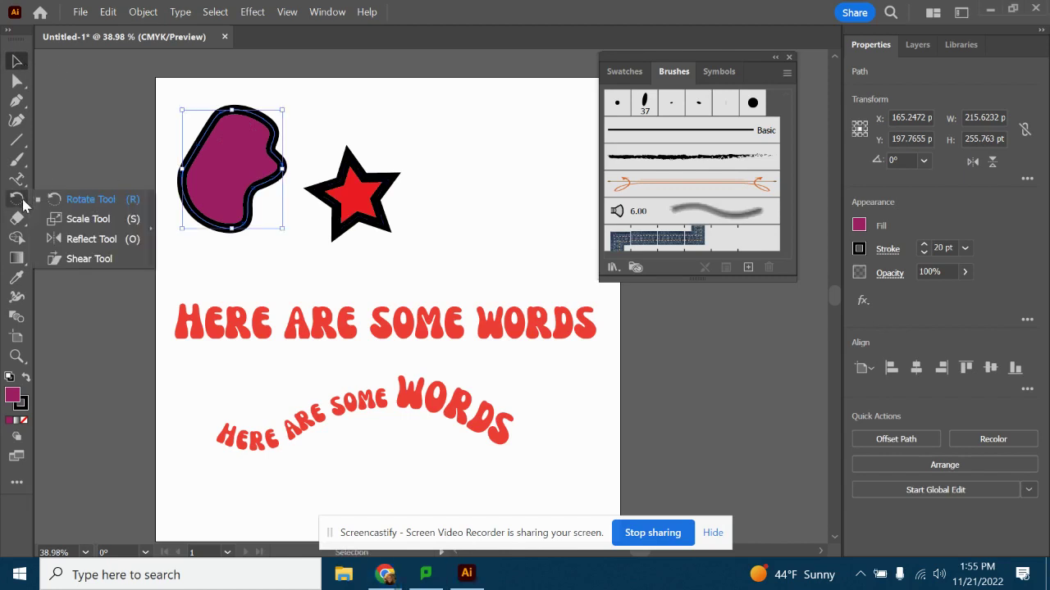
left_click(78, 237)
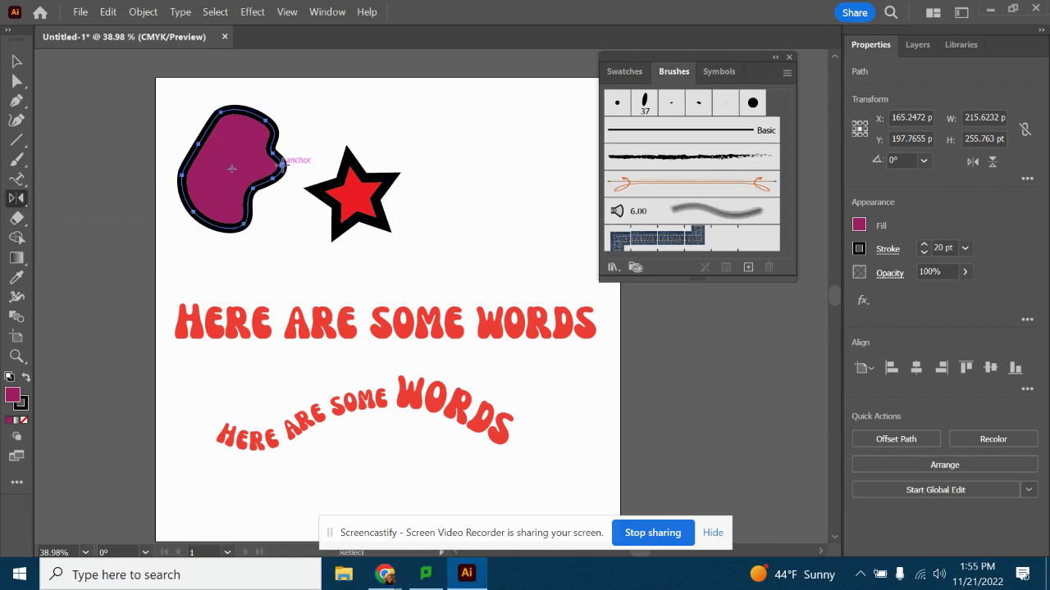
left_click_drag(282, 164, 380, 165)
Reflect the magenta blob through the Reflect dialog at an angle of -175.98°.
right_click(18, 198)
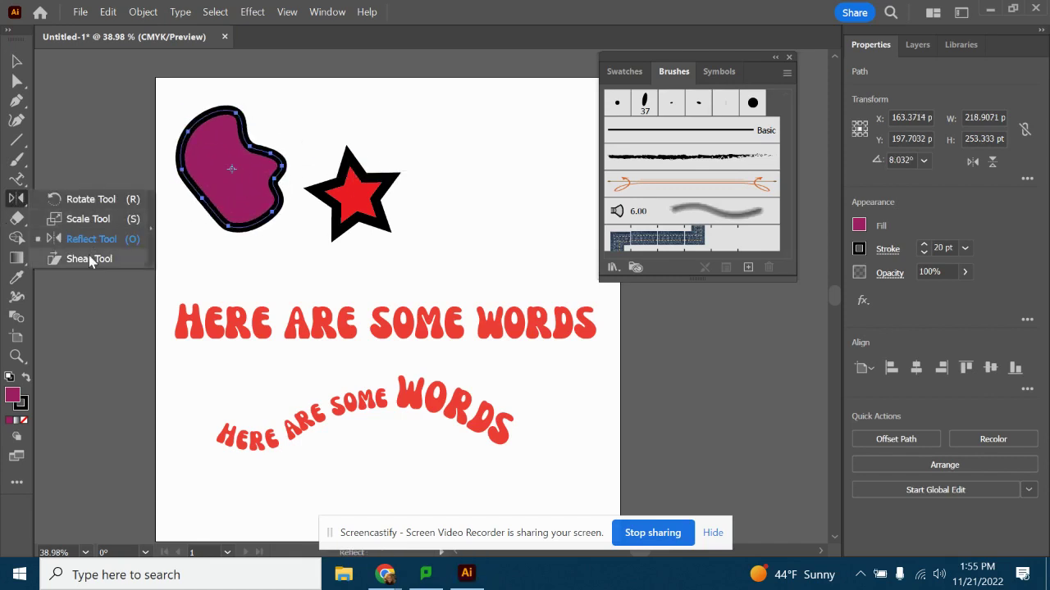
left_click(144, 10)
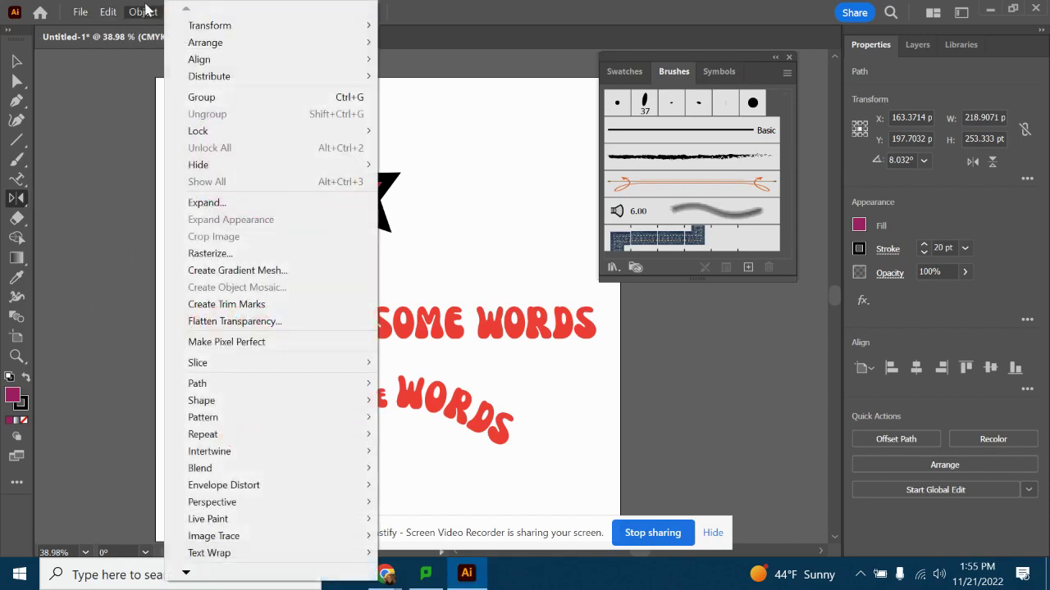
mouse_move(196, 26)
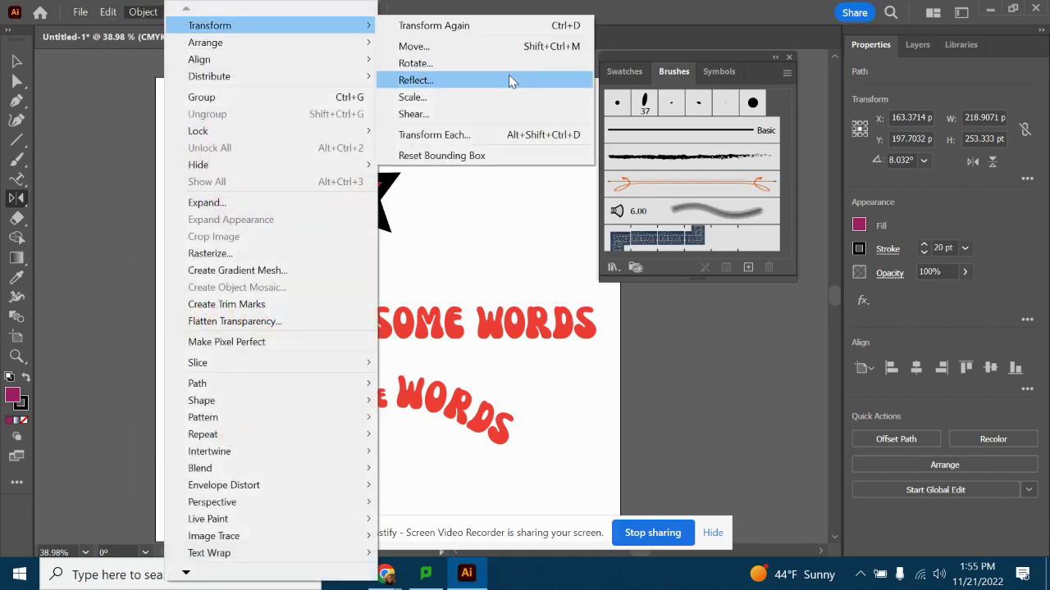
left_click(509, 80)
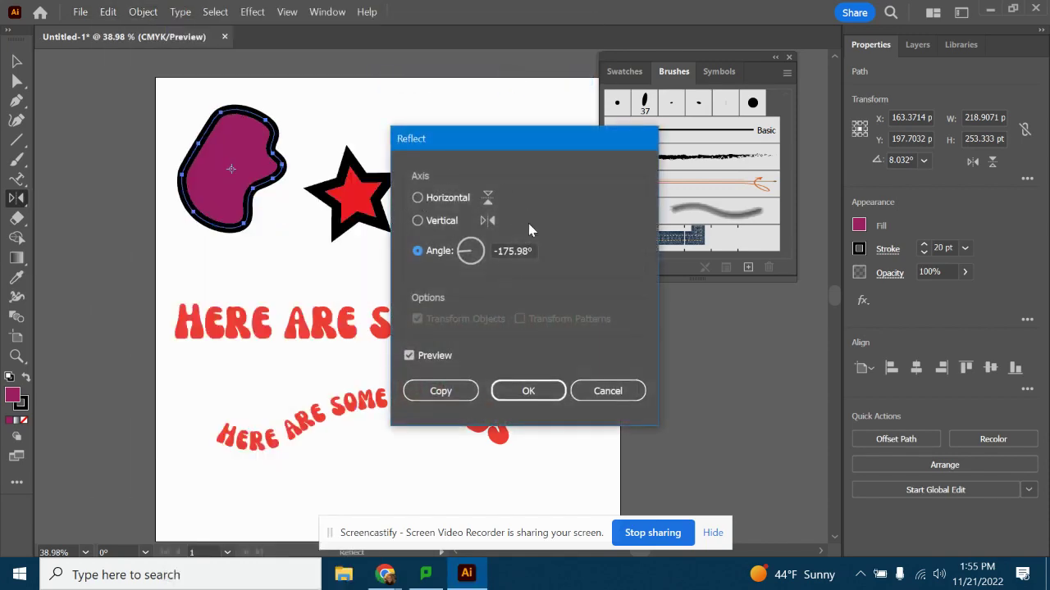
left_click(541, 394)
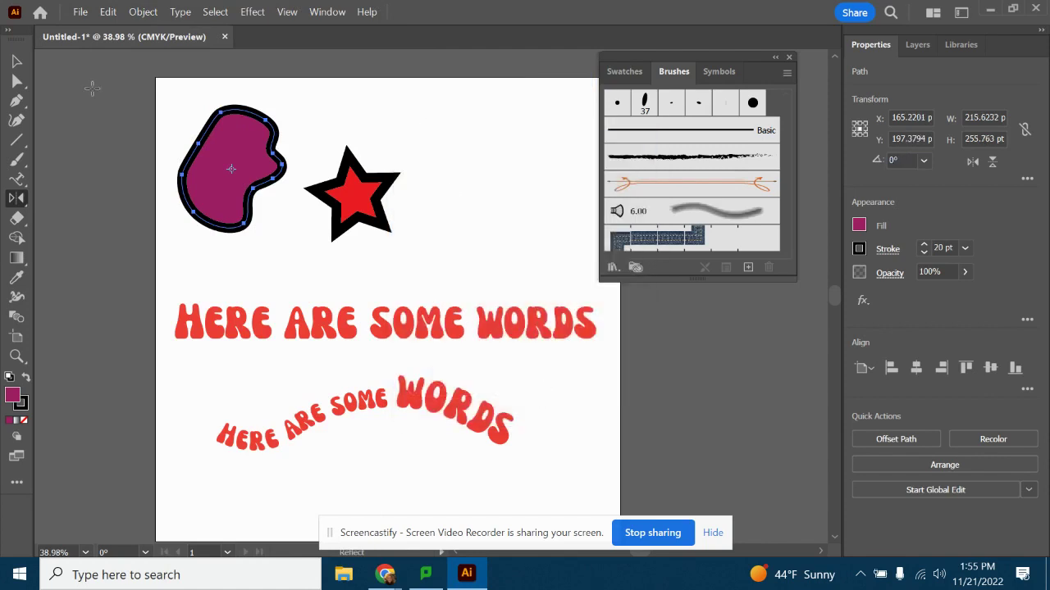
Reflect the straight line of text across the vertical axis and move the mirrored text back onto the artboard above the curved text.
left_click(16, 61)
left_click(386, 333)
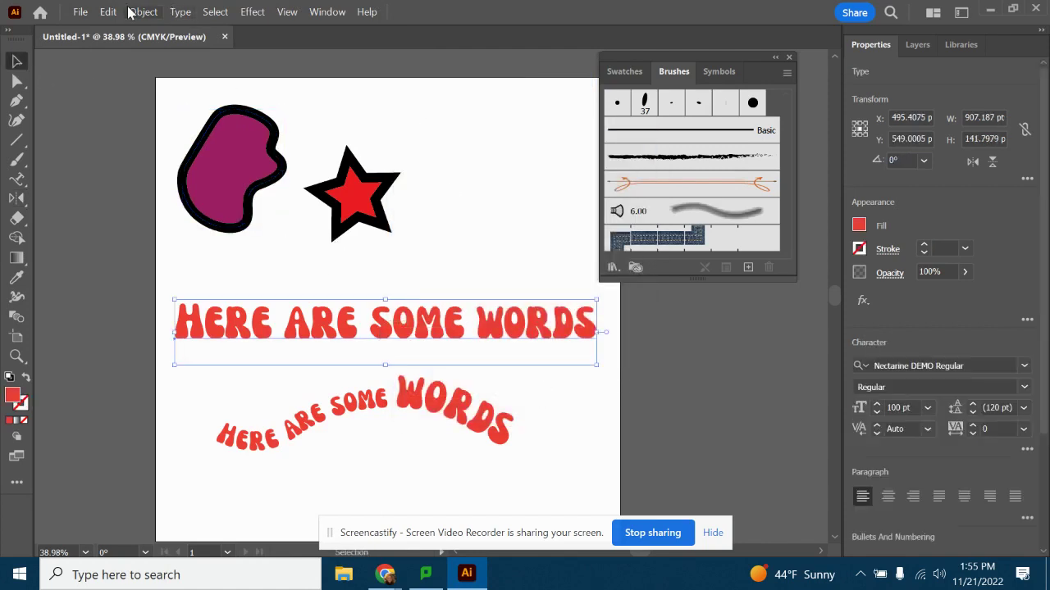
left_click(130, 13)
mouse_move(344, 26)
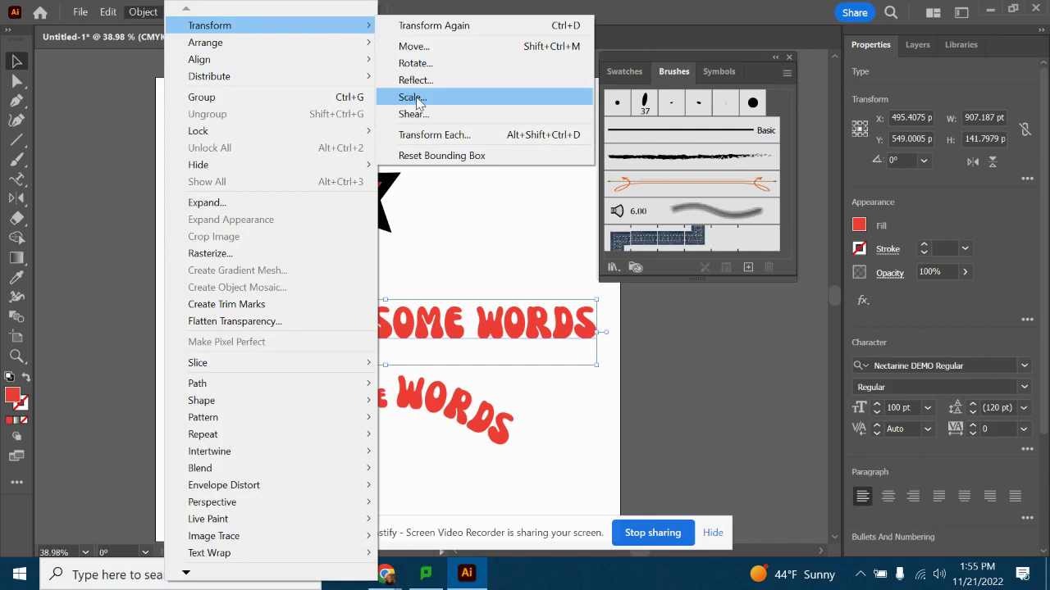
left_click(417, 81)
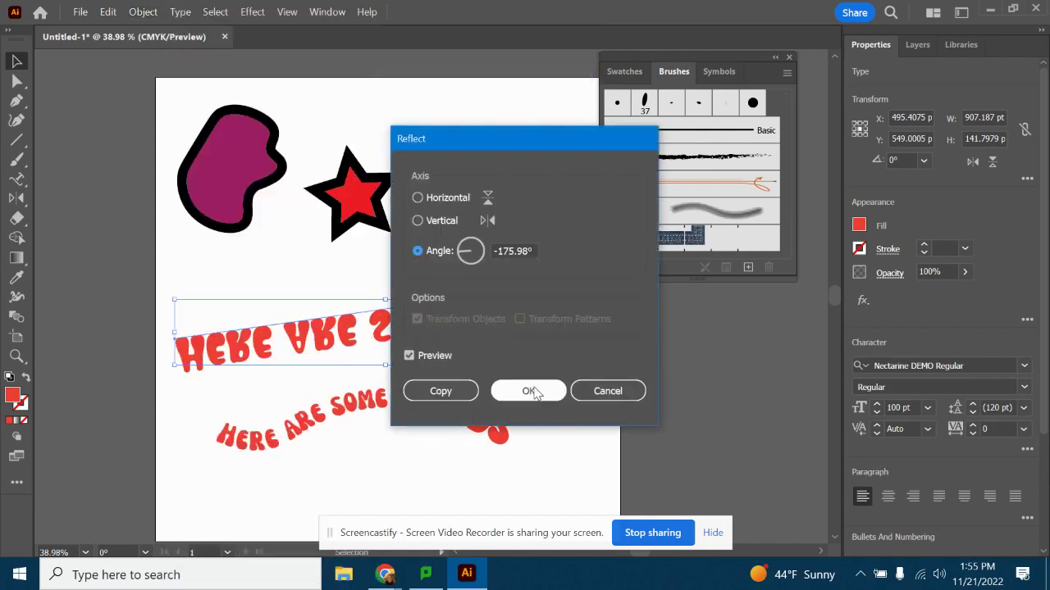
left_click(418, 198)
left_click(417, 221)
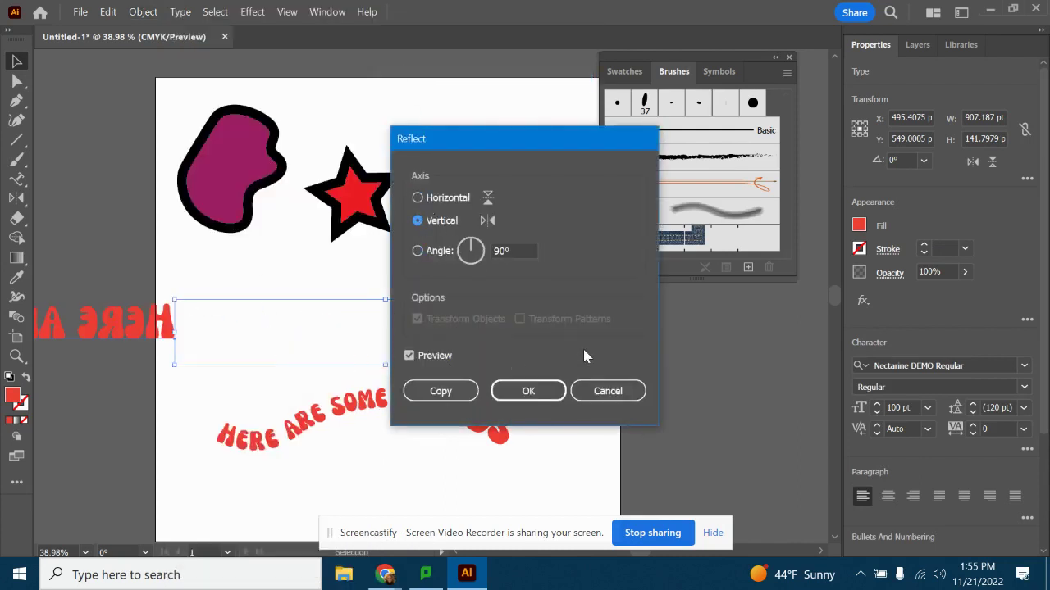
left_click(528, 390)
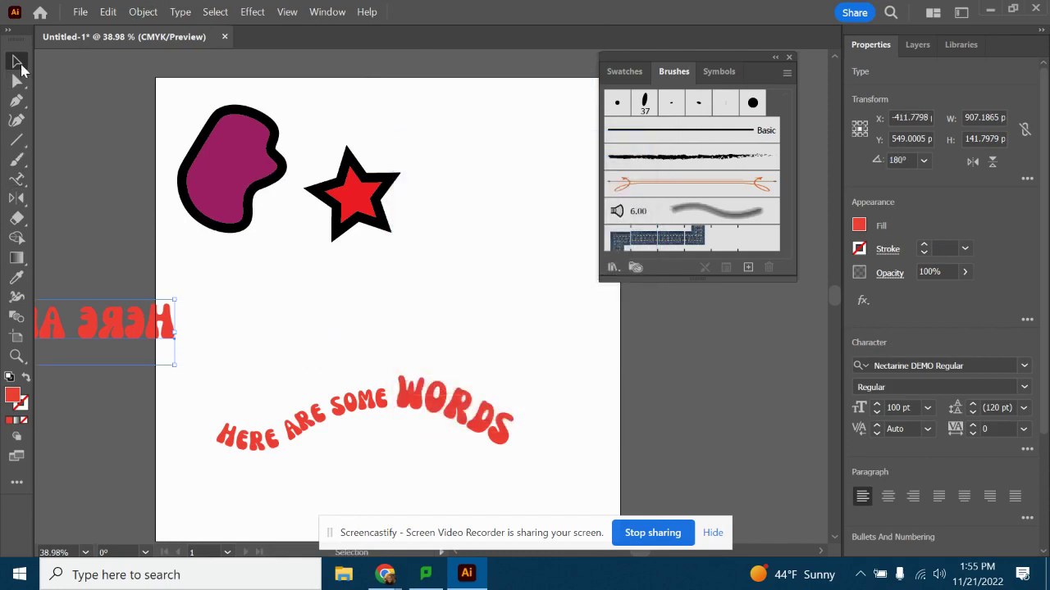
left_click_drag(124, 330, 537, 320)
left_click_drag(457, 300, 469, 297)
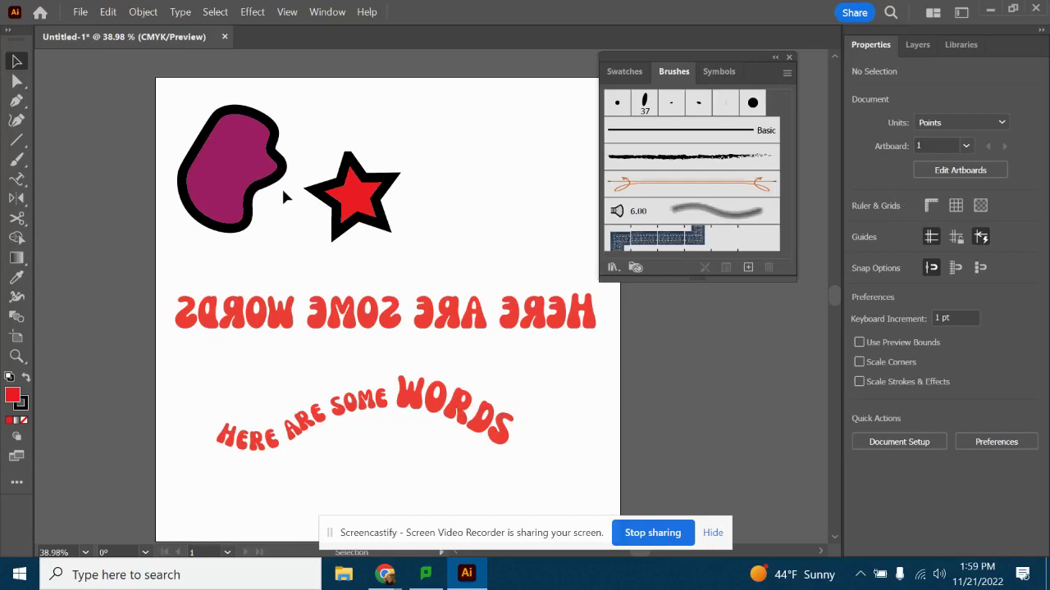
Try erasing a wavy strip from the upper edge into the magenta blob, and undo it.
left_click_drag(18, 219, 66, 218)
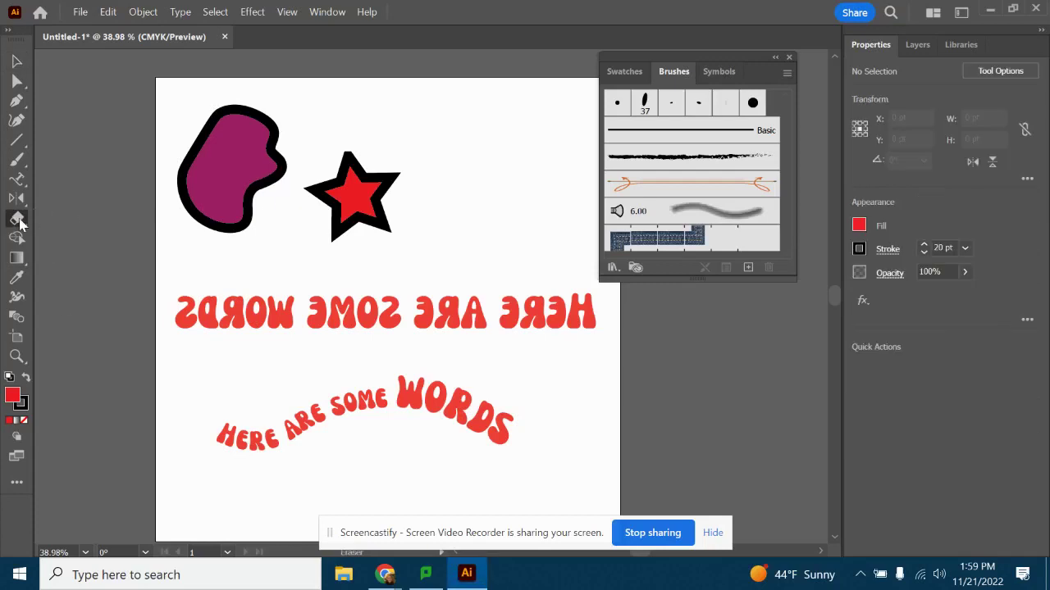
left_click_drag(216, 100, 228, 185)
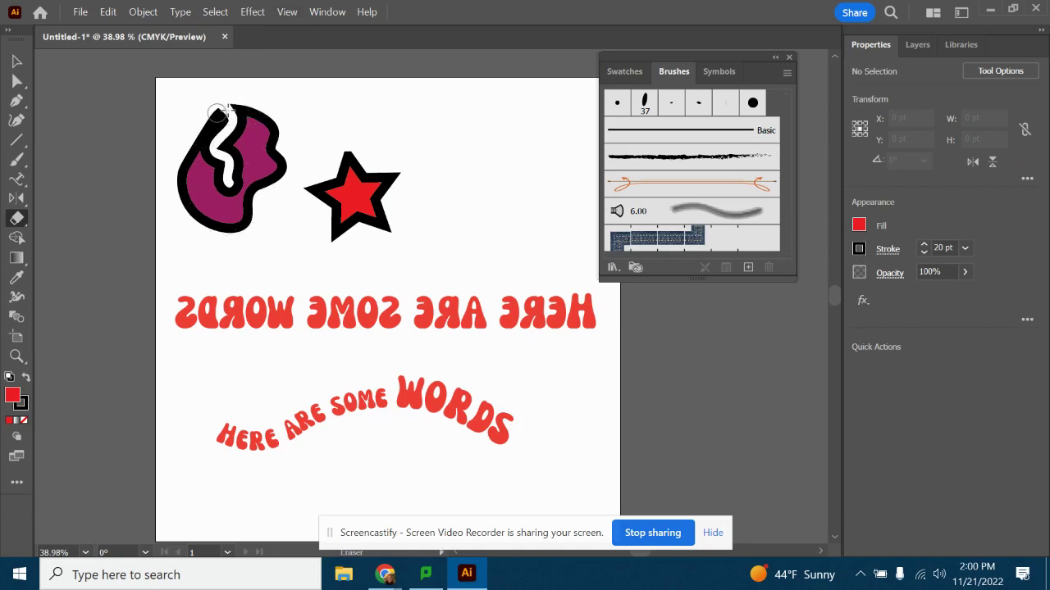
key("ctrl")
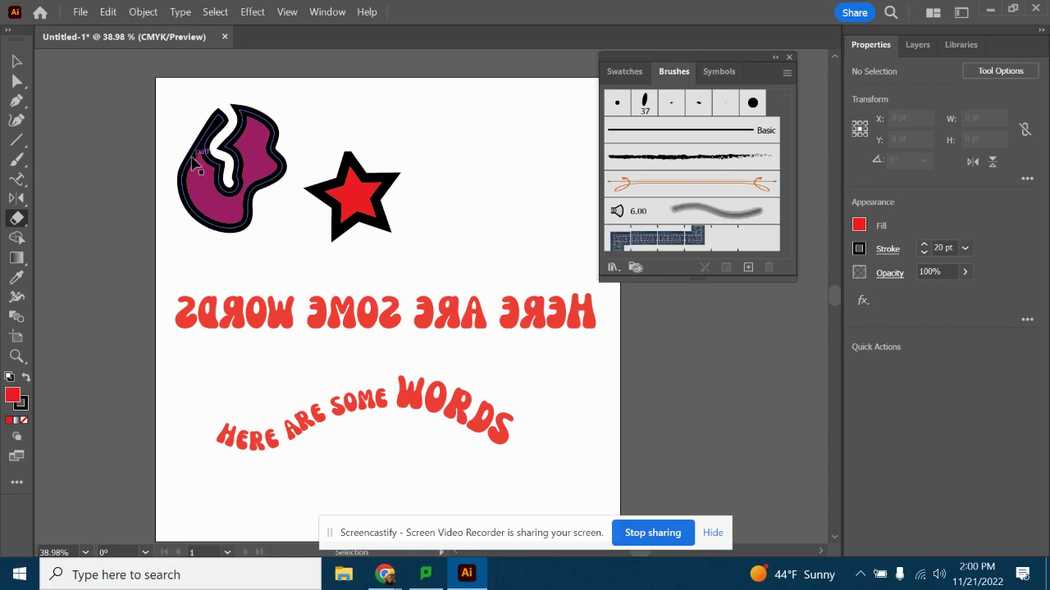
key("ctrl+z")
Expand the magenta blob's fill and stroke into separate shapes and deselect the result.
left_click(17, 62)
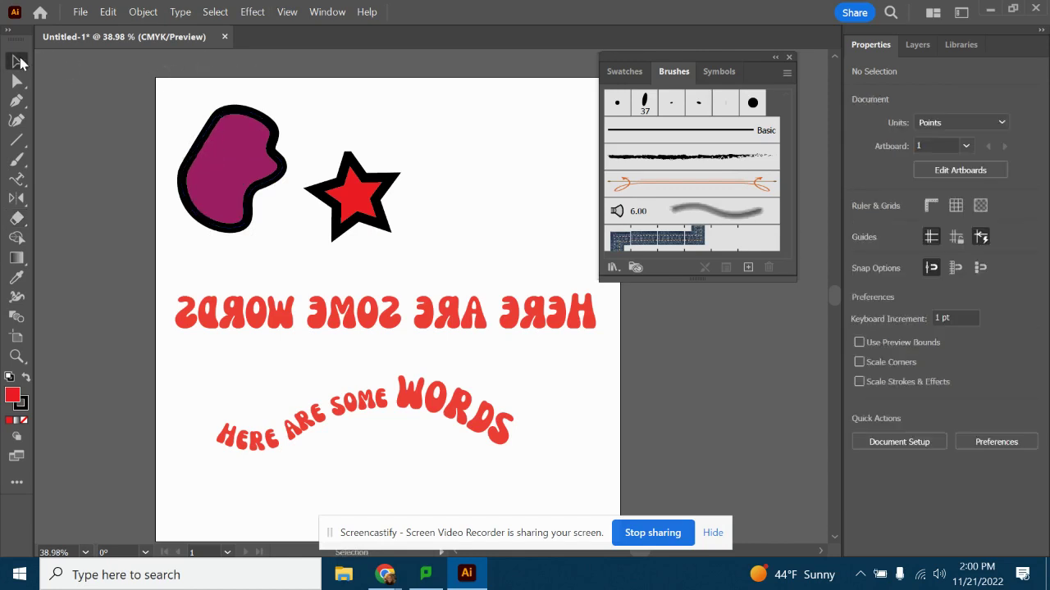
left_click(235, 159)
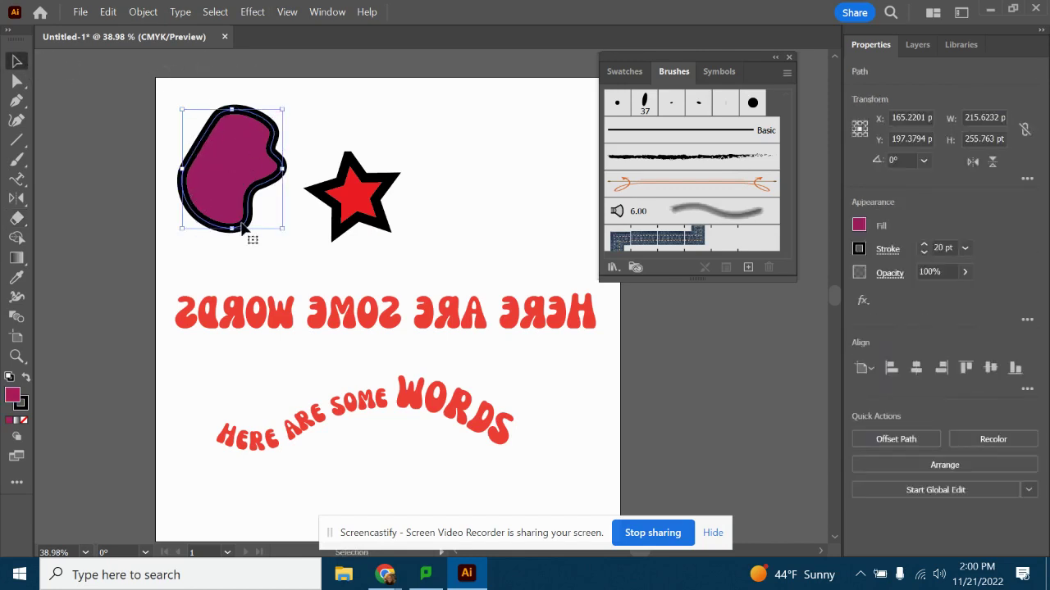
left_click(142, 12)
left_click(206, 204)
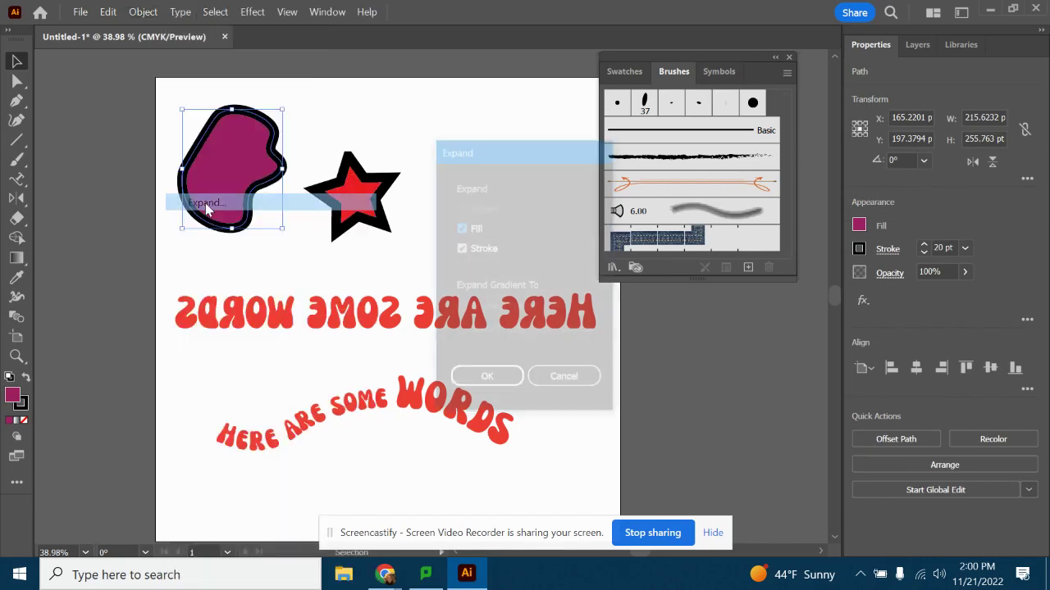
left_click(488, 381)
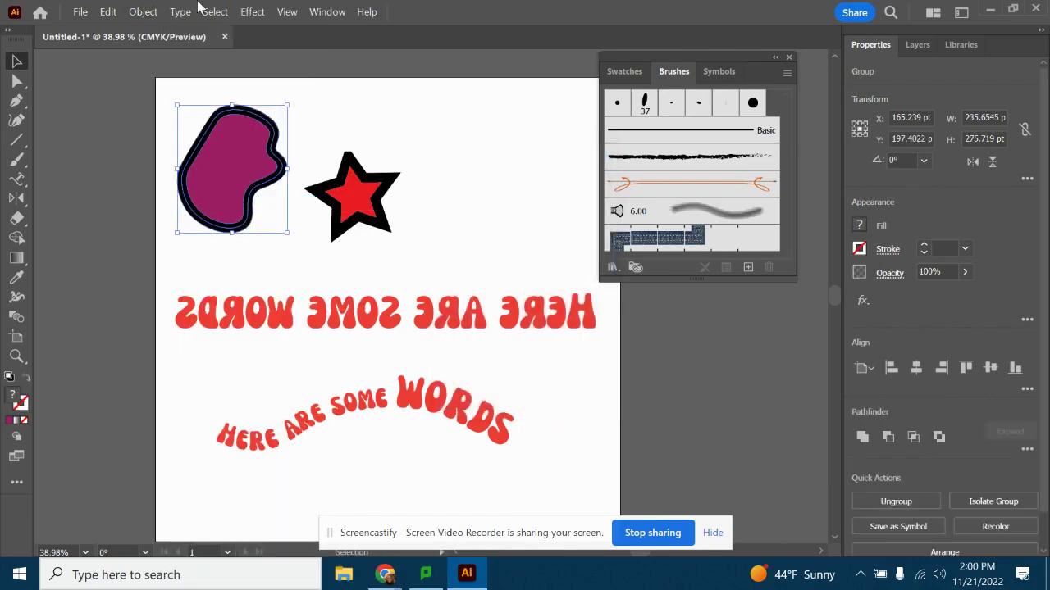
left_click(218, 253)
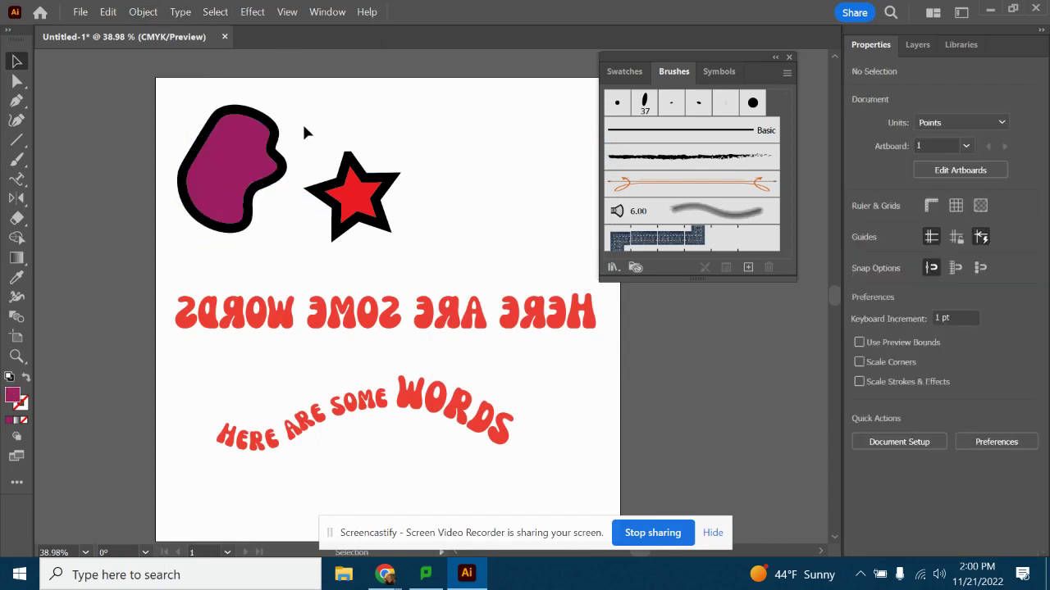
Erase a wavy strip through the expanded blob from its upper edge to its lower right side, splitting it in two.
left_click(16, 219)
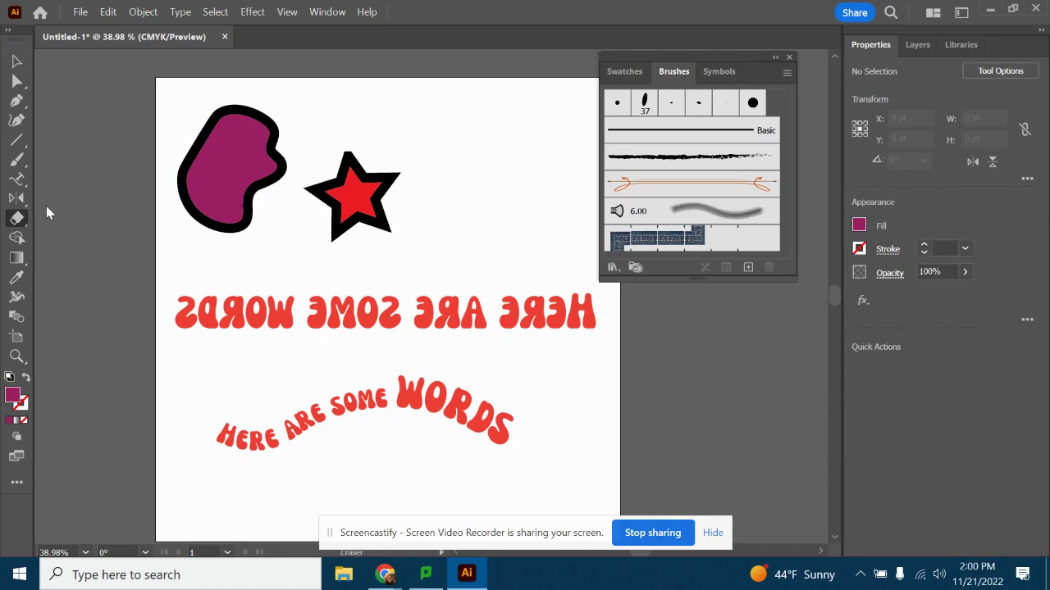
mouse_move(219, 102)
left_mouse_down()
mouse_move(219, 176)
mouse_move(279, 255)
left_mouse_up()
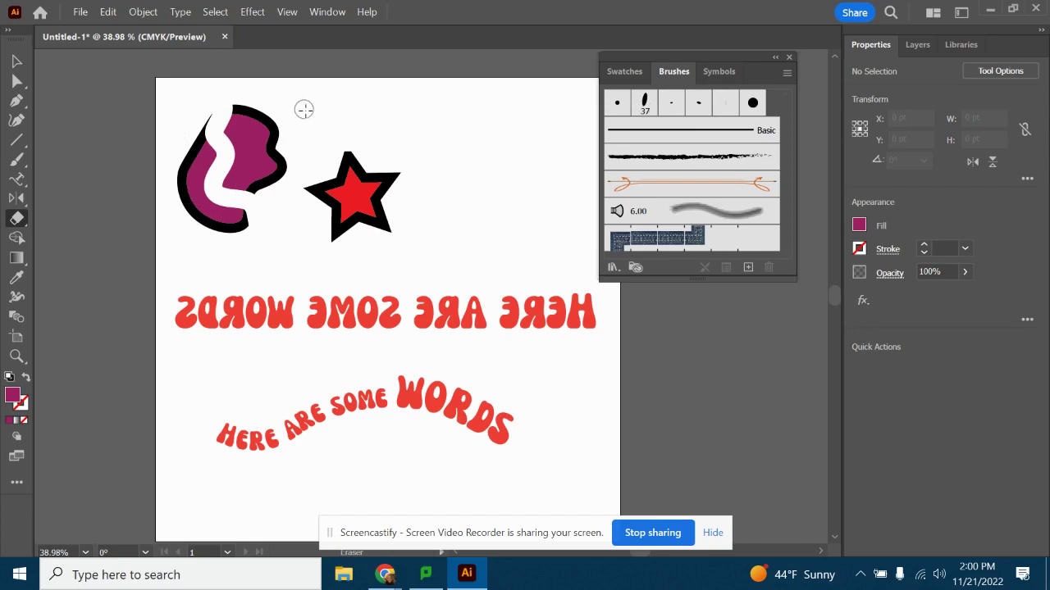
right_click(21, 221)
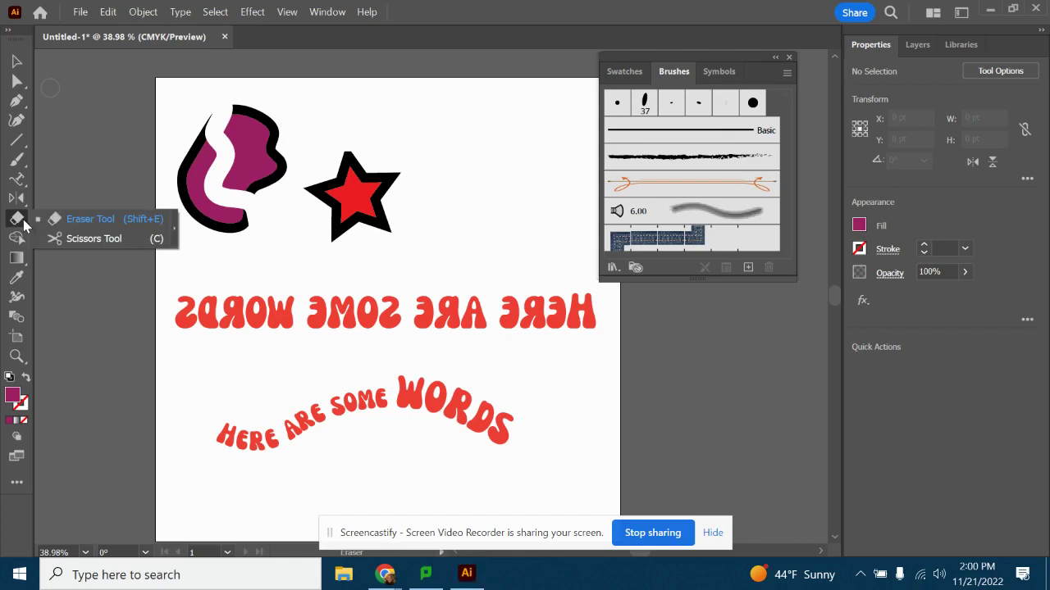
left_click(14, 238)
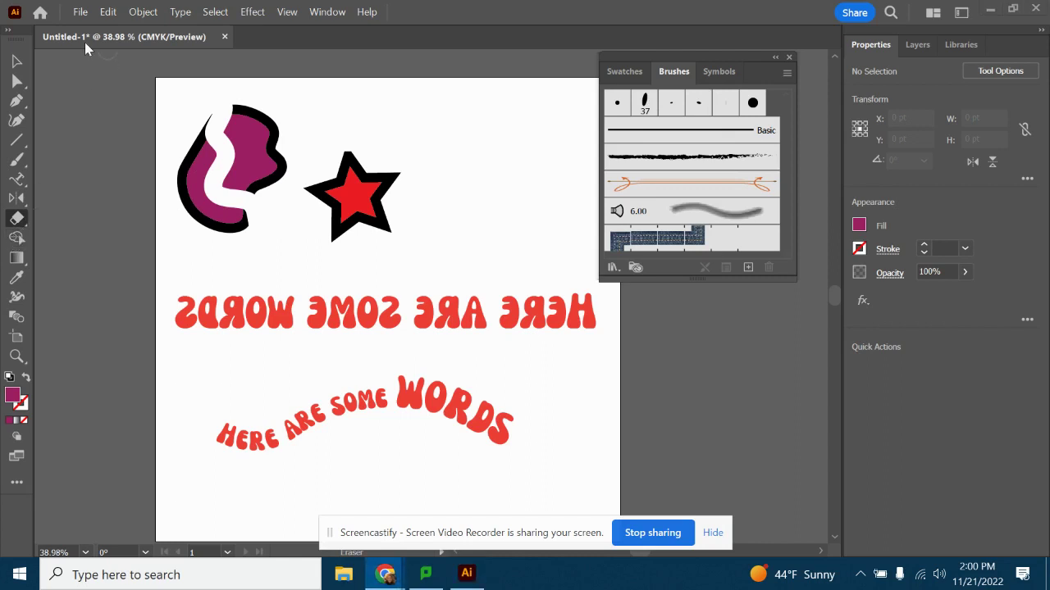
Draw three overlapping ellipses stacked like a snowman right of the star, about 171 pt, 118 by 111 pt and 79 pt in size.
right_click(17, 141)
left_click(72, 164)
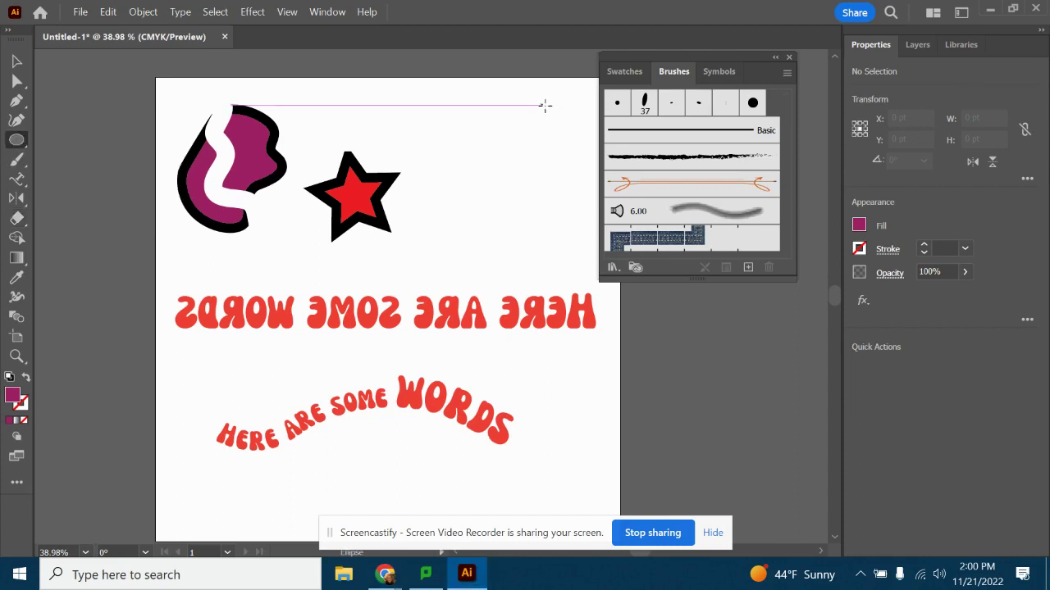
left_click_drag(475, 173, 555, 253)
left_click_drag(489, 133, 544, 185)
left_click_drag(500, 102, 537, 139)
Fill the middle circle of the snowman stack with yellow.
left_click(13, 65)
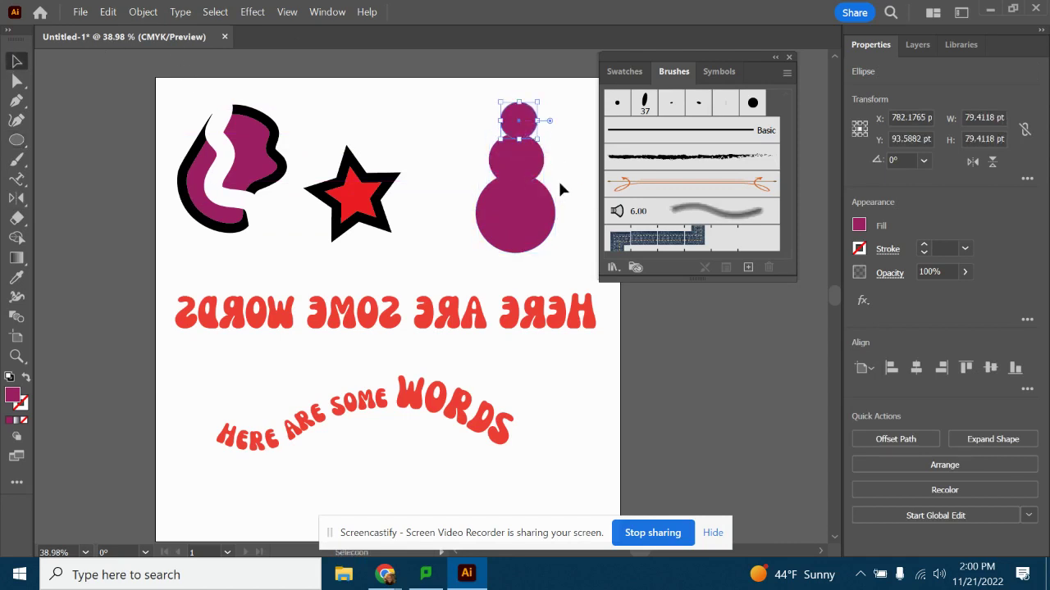
left_click(517, 164)
left_click(859, 224)
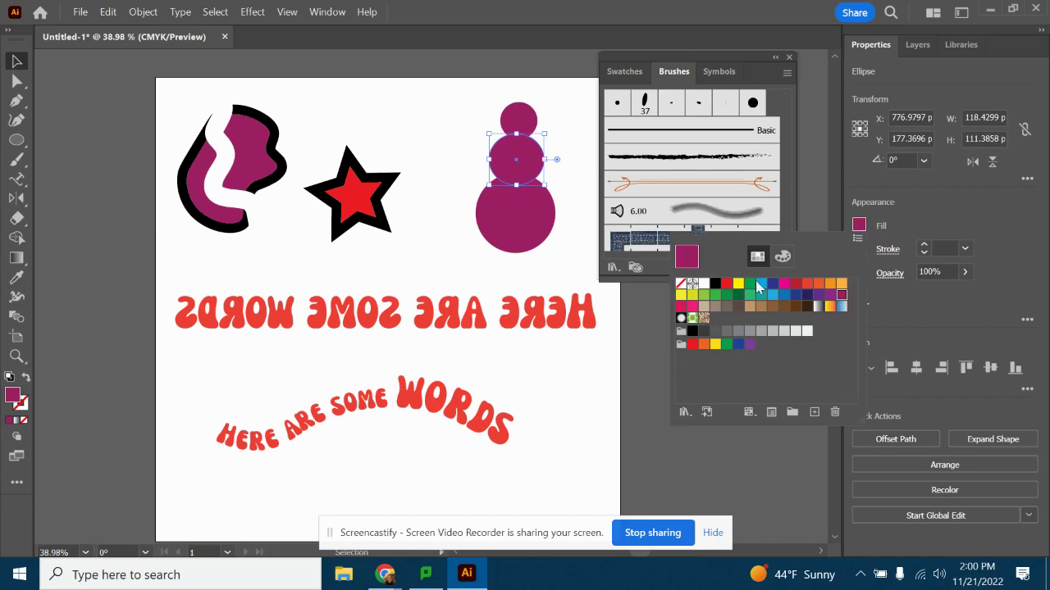
left_click(738, 287)
left_click(885, 207)
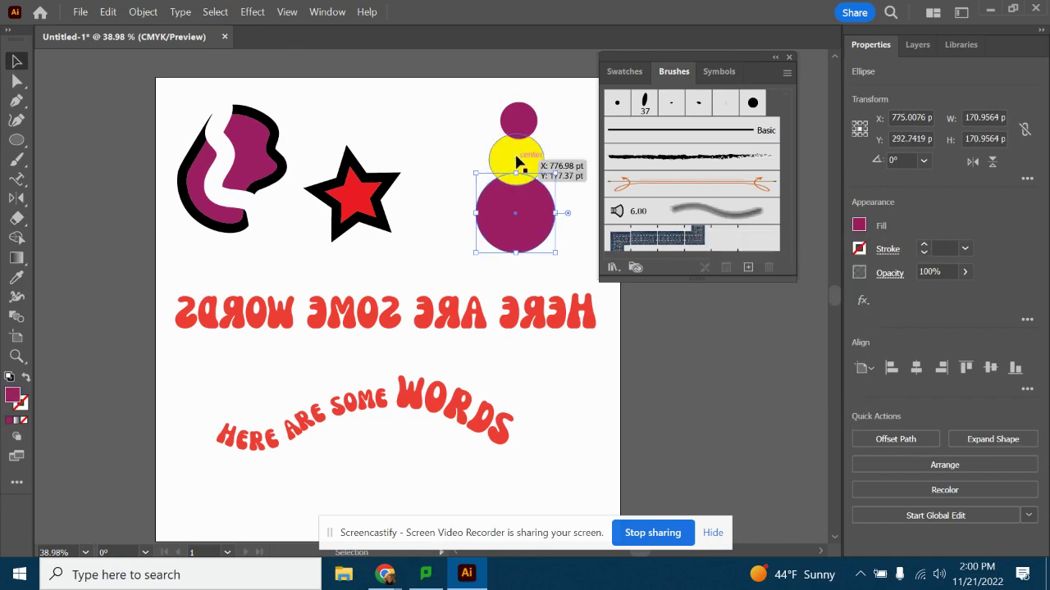
left_click(520, 123)
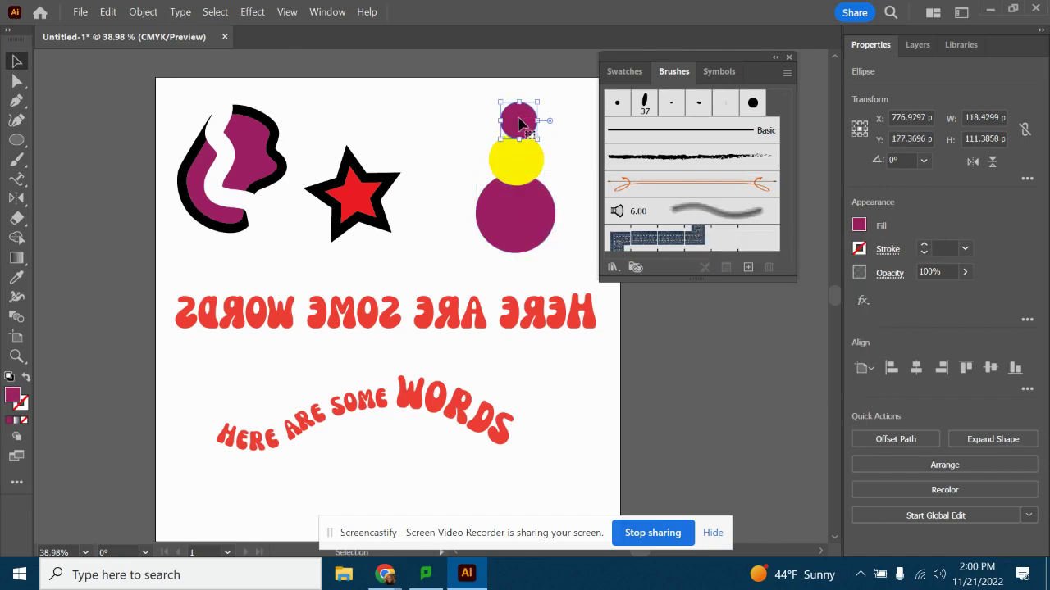
left_click(520, 229)
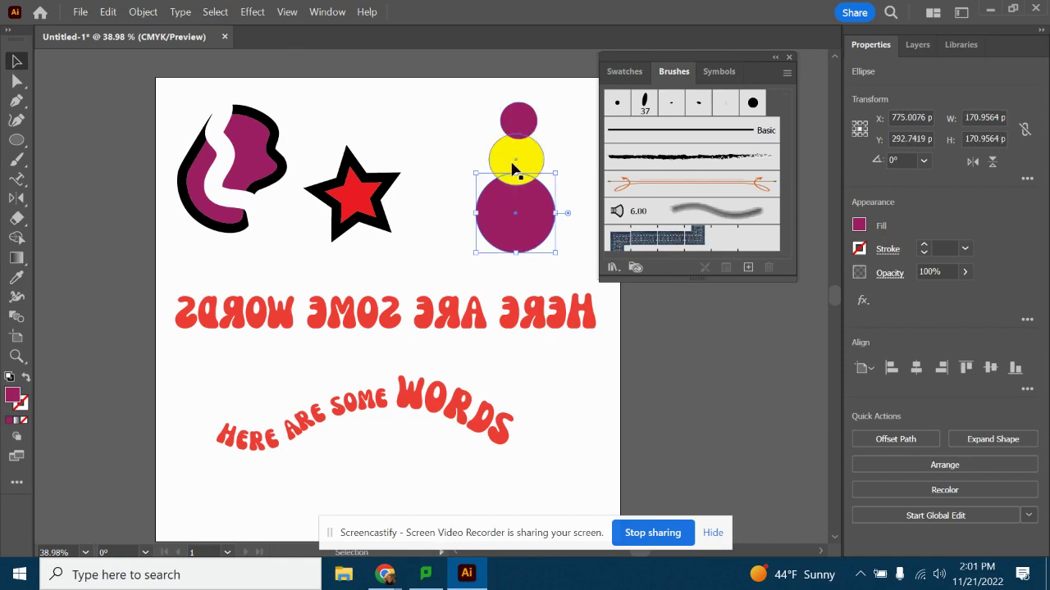
left_click(518, 118)
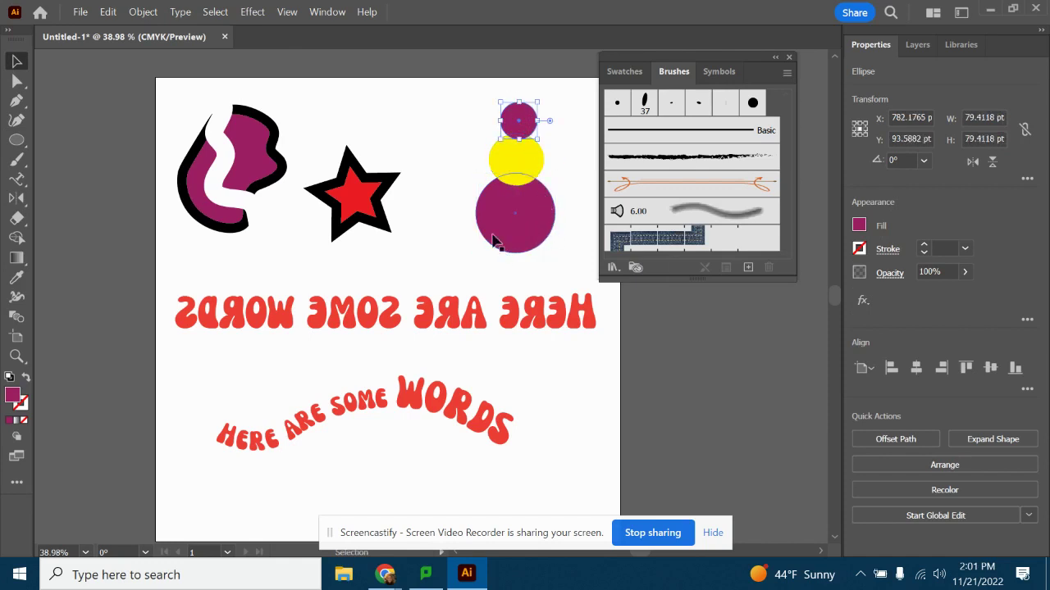
left_click(528, 171)
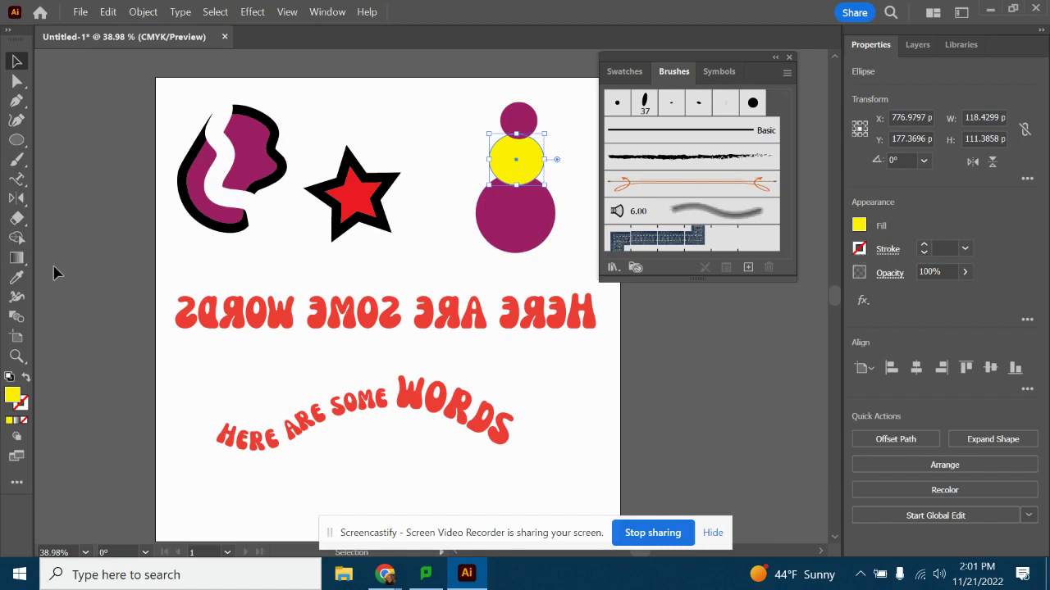
left_click(14, 241)
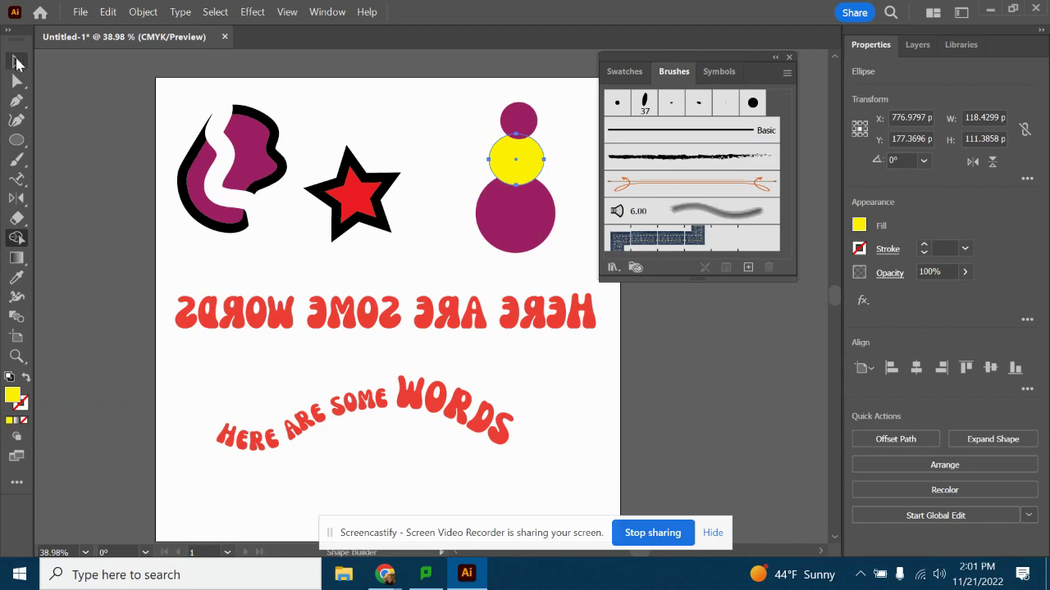
key("v")
Merge the three stacked snowman circles into one magenta shape with the Shape Builder tool.
left_click(532, 218)
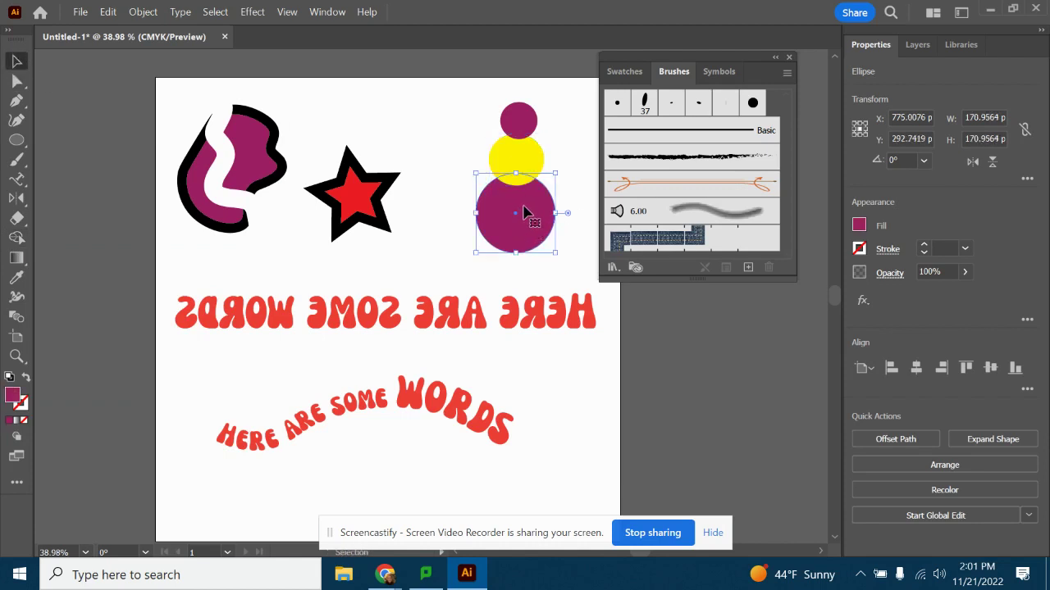
left_click(518, 164, "shift")
left_click(518, 122, "shift")
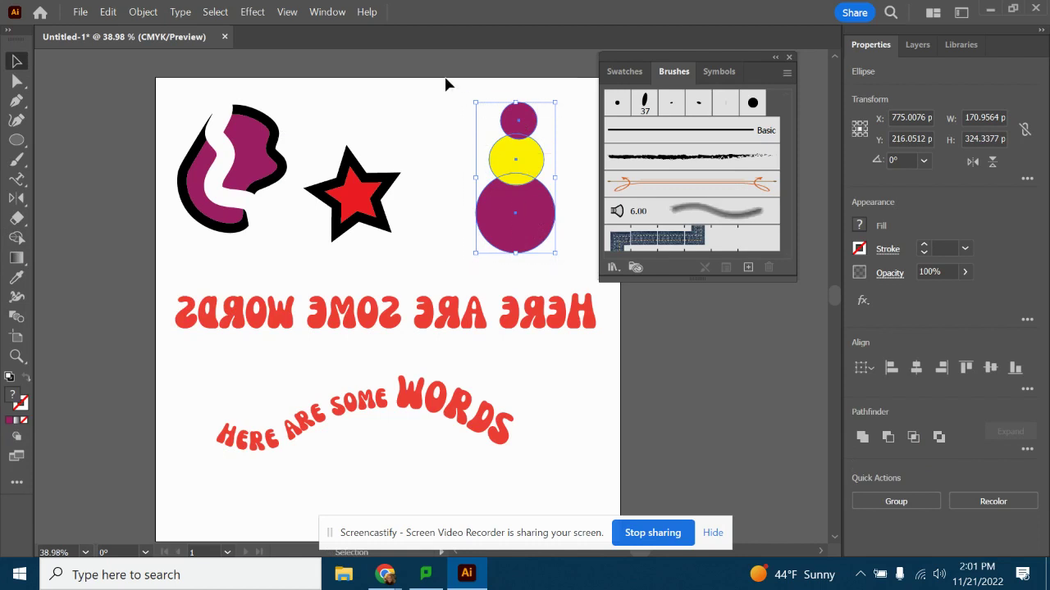
left_click(18, 238)
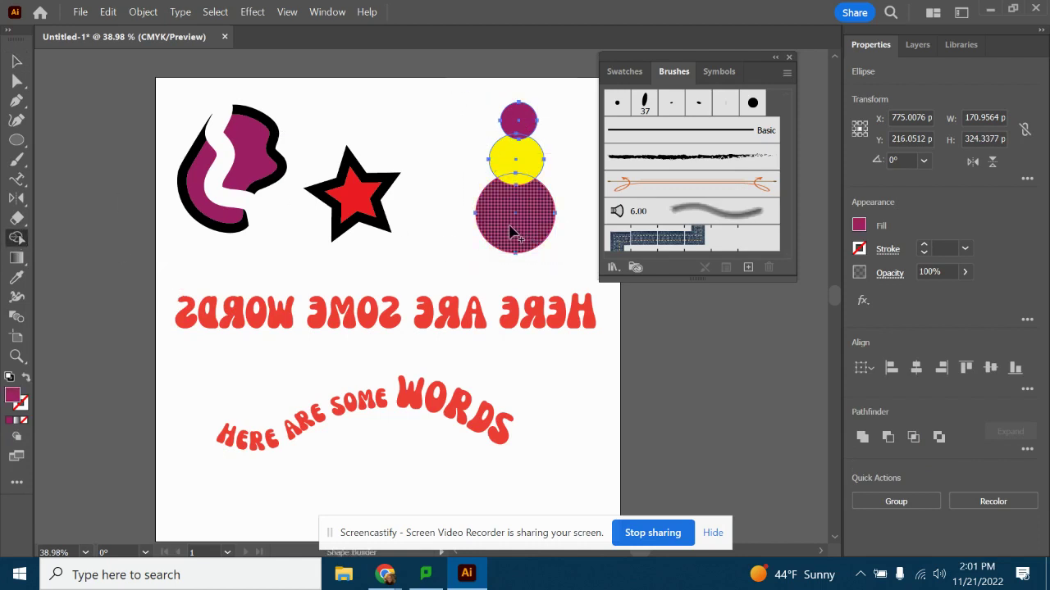
left_click_drag(510, 234, 517, 131)
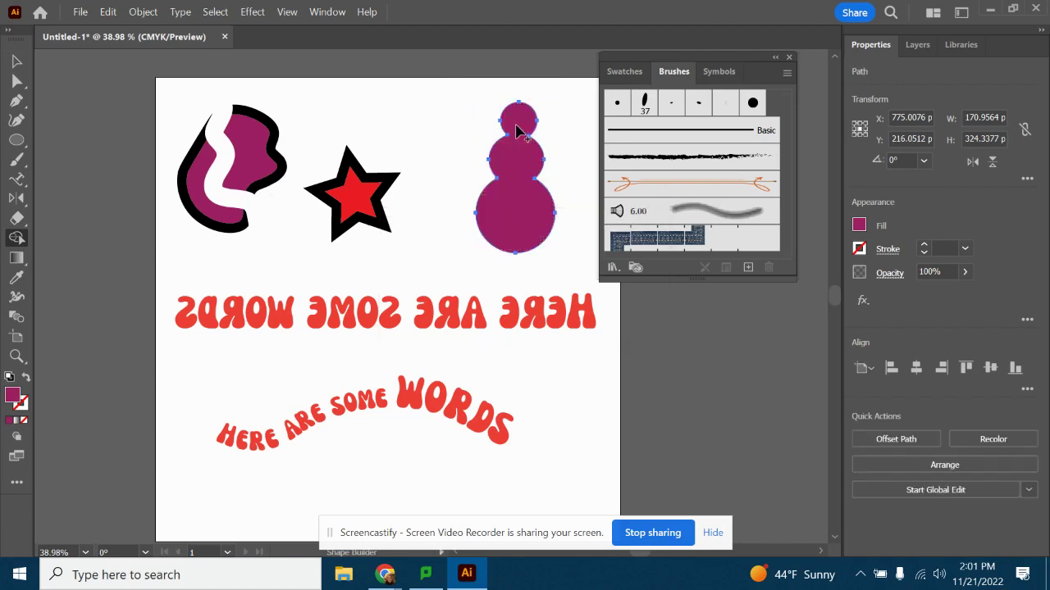
key("v")
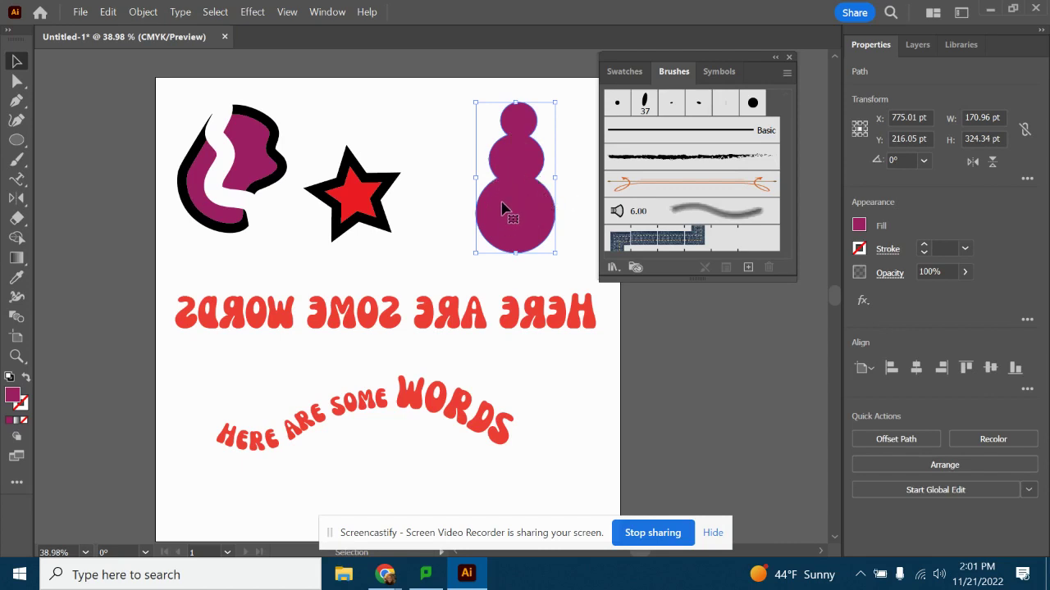
Enlarge the merged snowman shape to about 209 by 362 pt and fill it with yellow.
left_click_drag(555, 256, 574, 272)
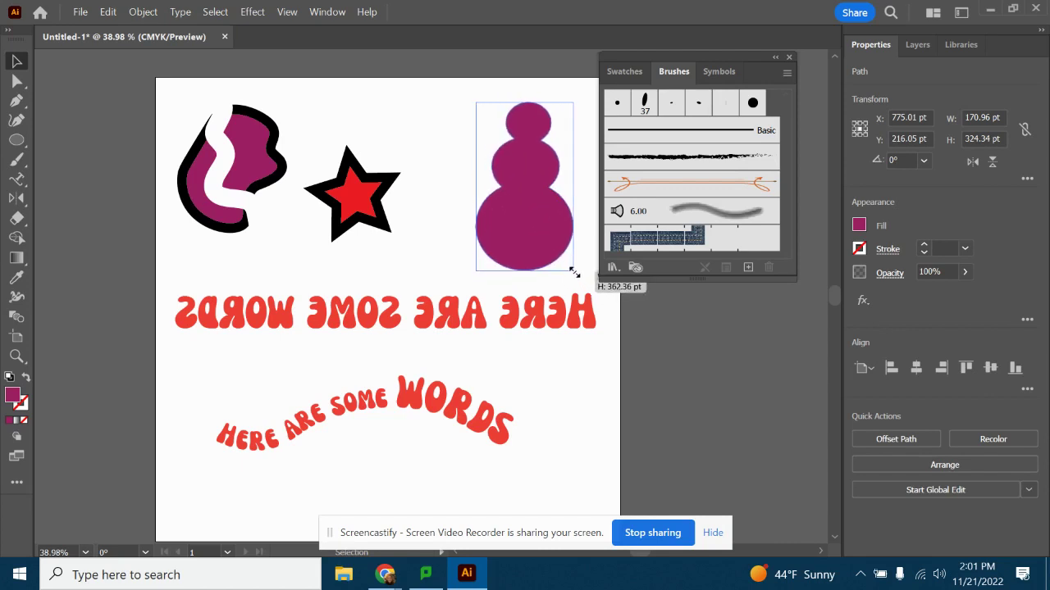
left_click(861, 225)
left_click(736, 283)
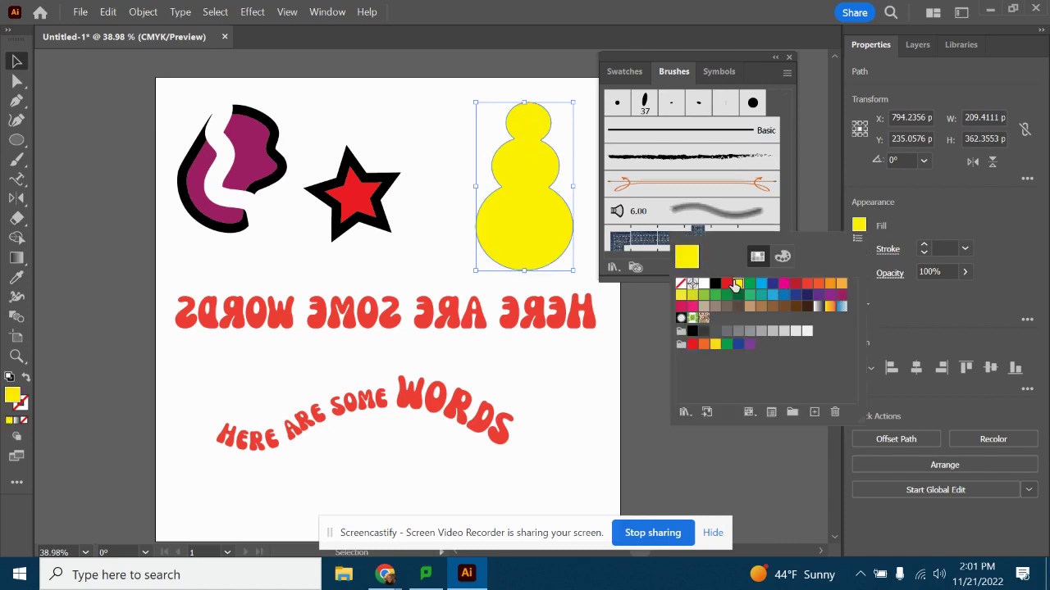
Outline the snowman shape with a 10 pt green stroke and move it closer to the star.
left_click(920, 243)
left_click(859, 248)
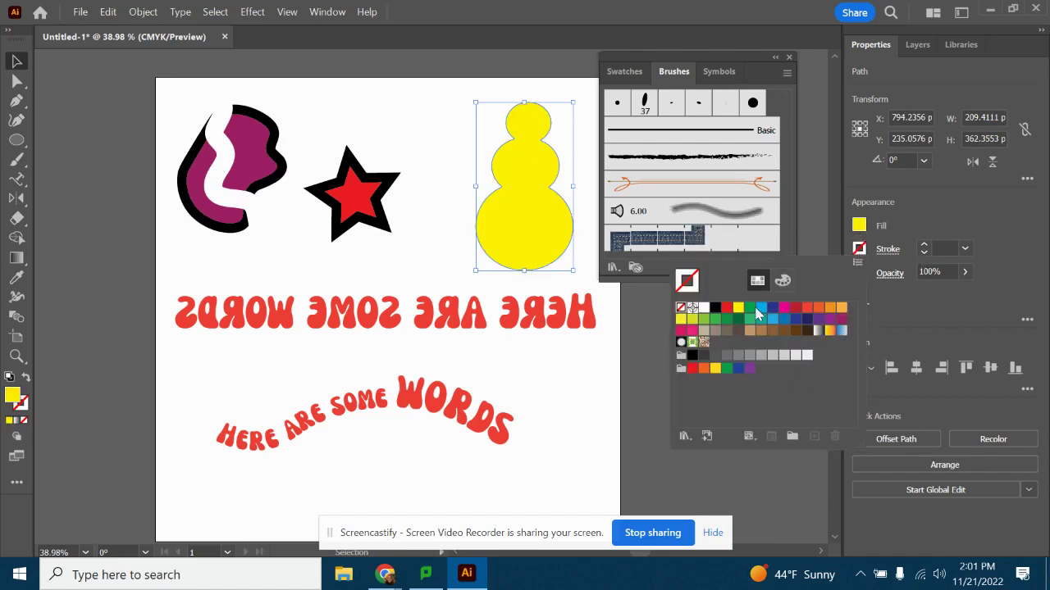
left_click(750, 308)
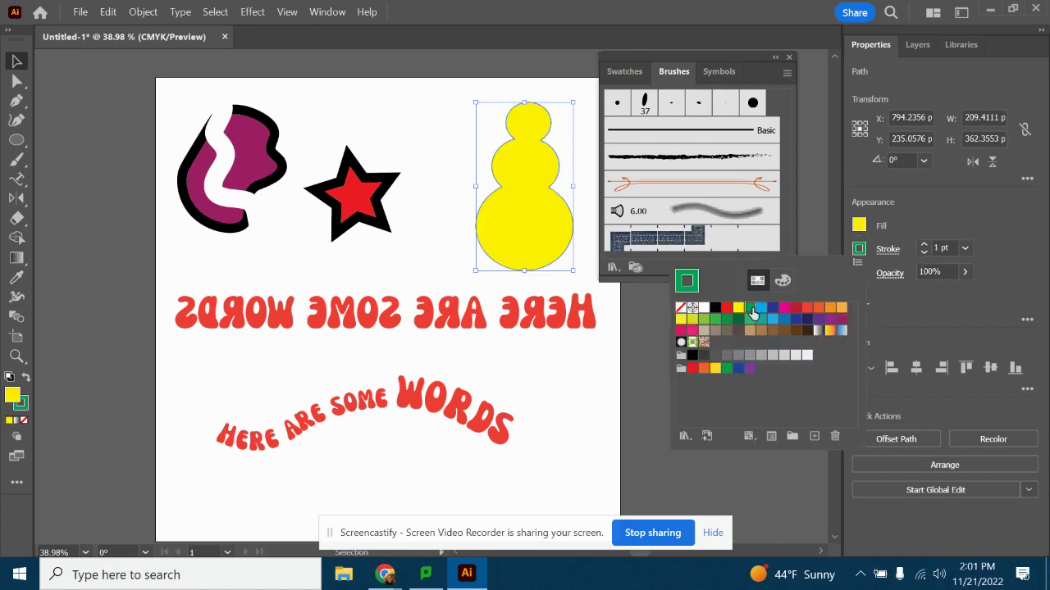
left_click(924, 245)
left_click(924, 244)
left_click(924, 244)
left_click(924, 245)
left_click(924, 245)
left_click(925, 244)
left_click(924, 244)
left_click(924, 245)
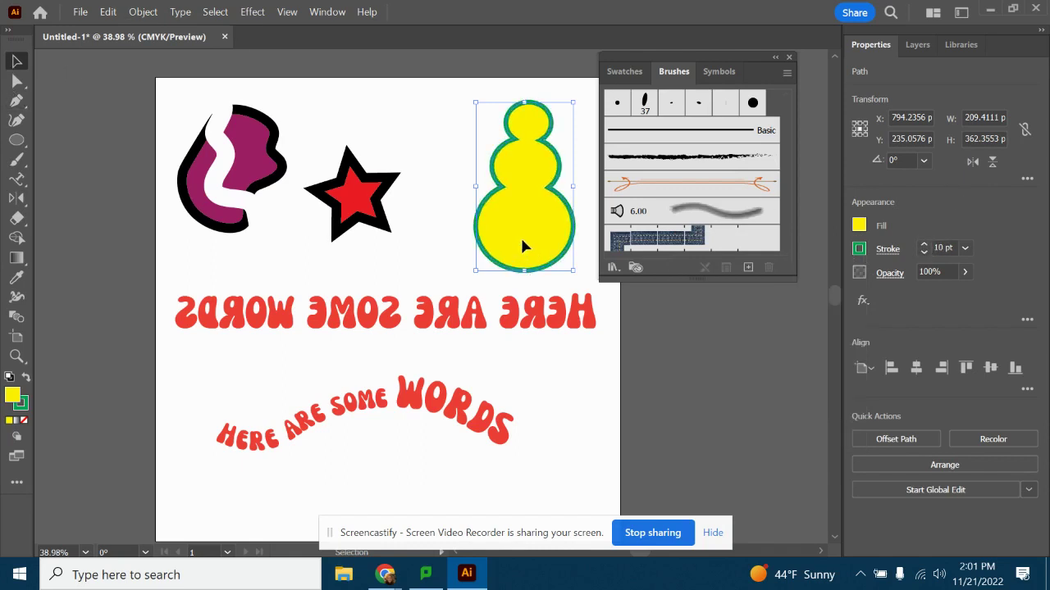
left_click_drag(525, 243, 477, 239)
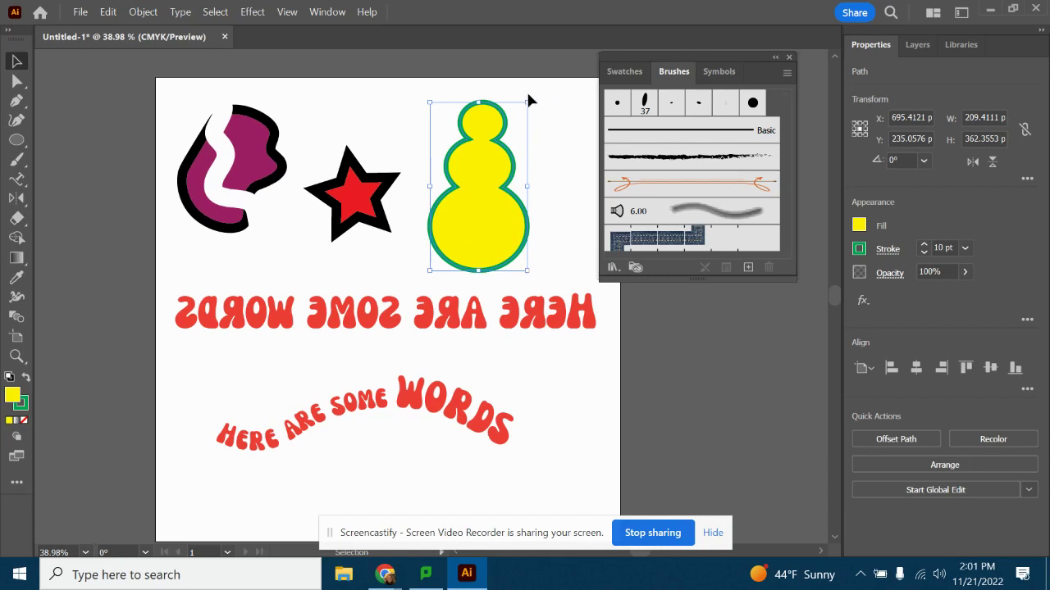
left_click_drag(528, 98, 525, 175)
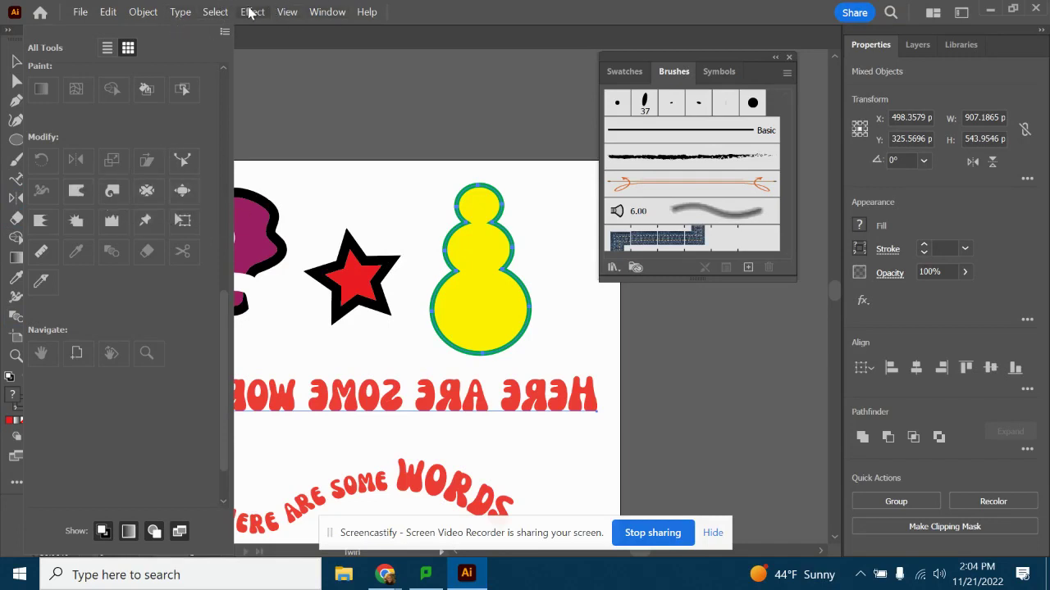
Convert the selected mirrored text line to outlines with Create Outlines.
left_click(216, 12)
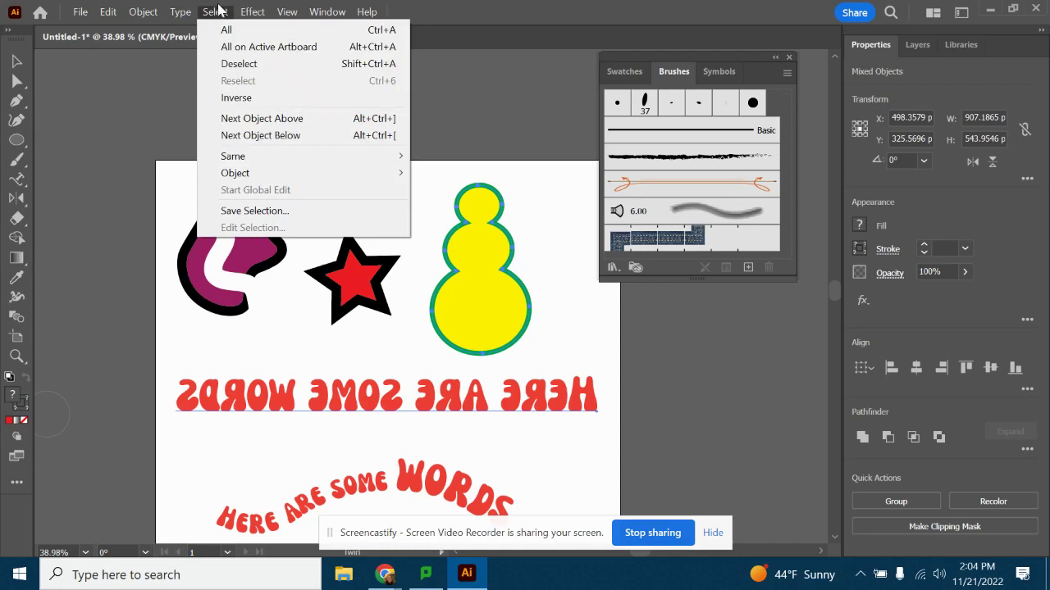
mouse_move(160, 12)
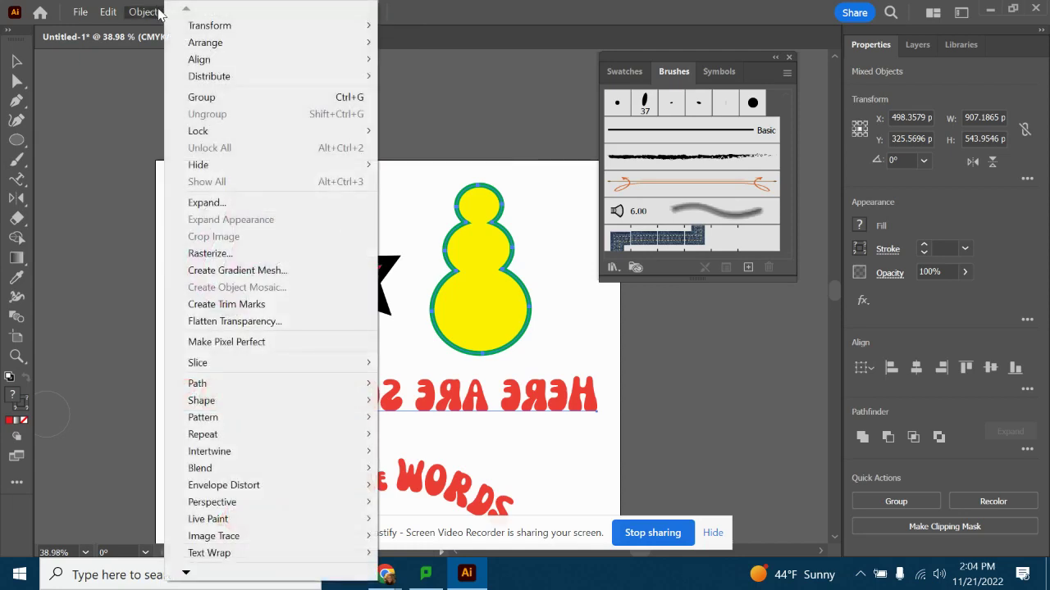
left_click(434, 11)
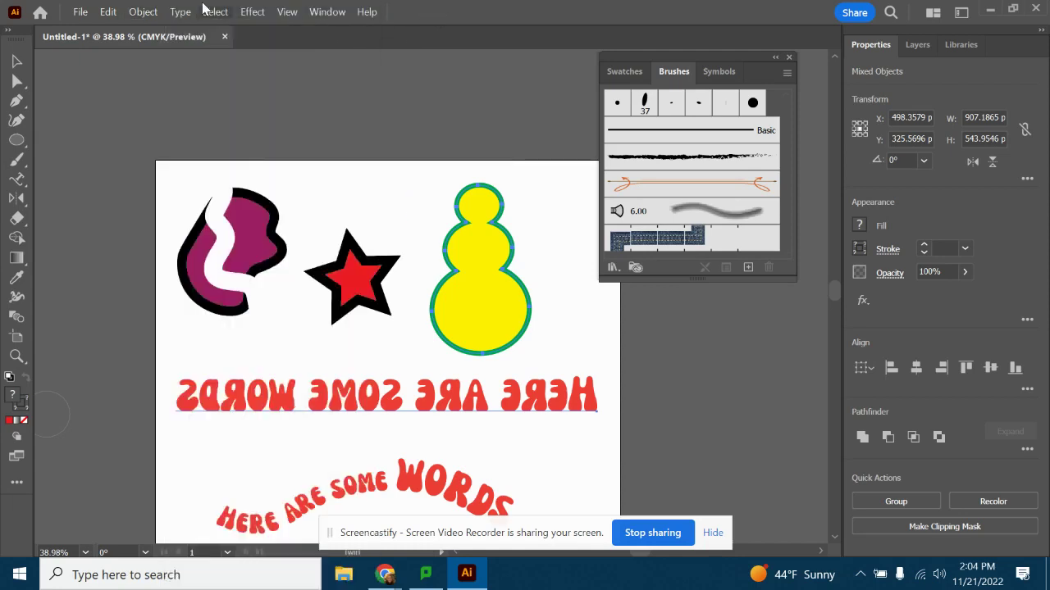
left_click(169, 12)
mouse_move(215, 12)
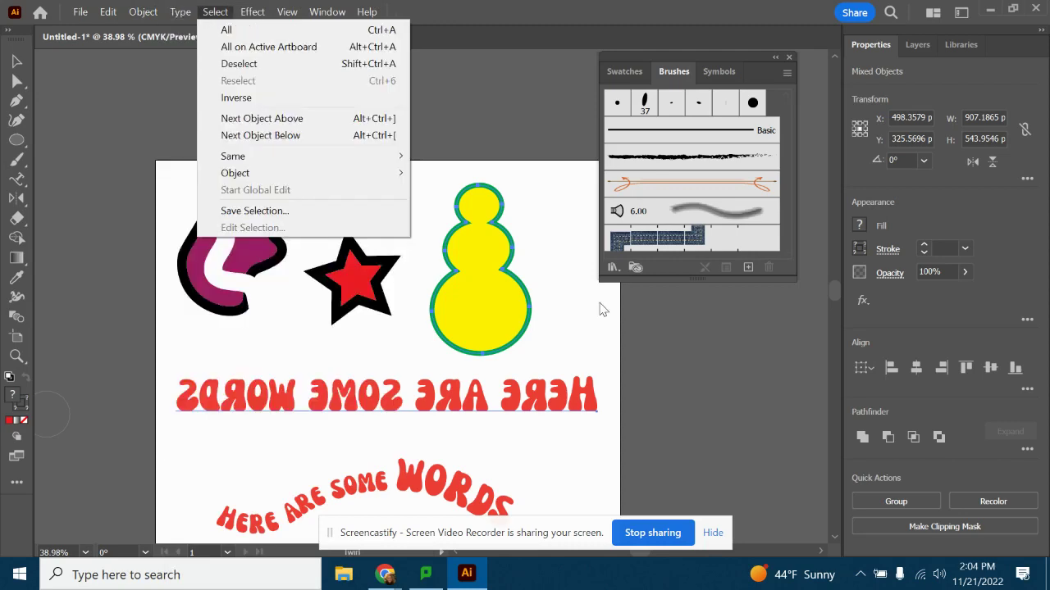
mouse_move(180, 12)
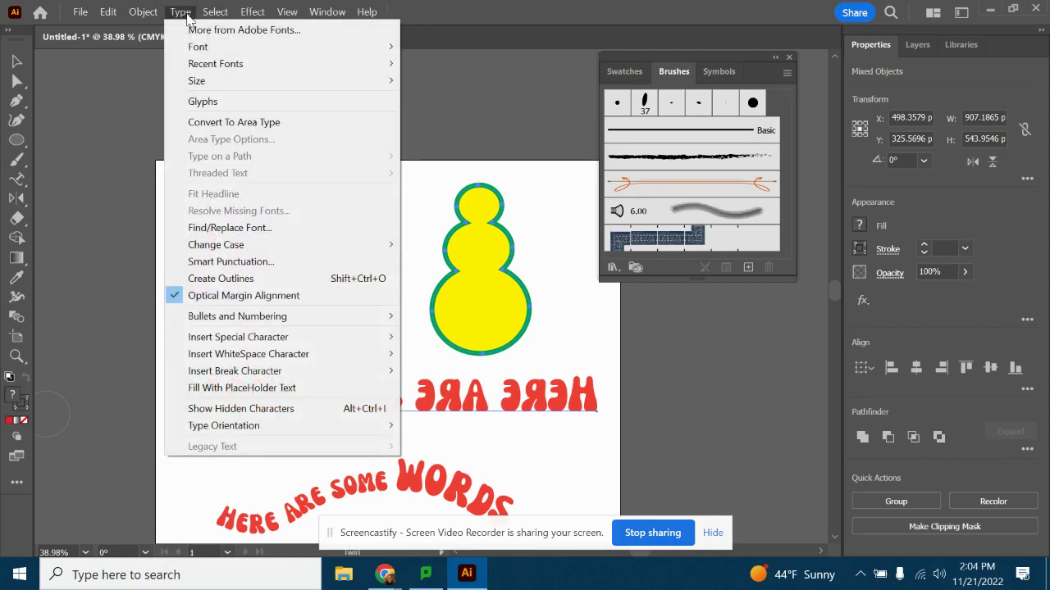
left_click(216, 282)
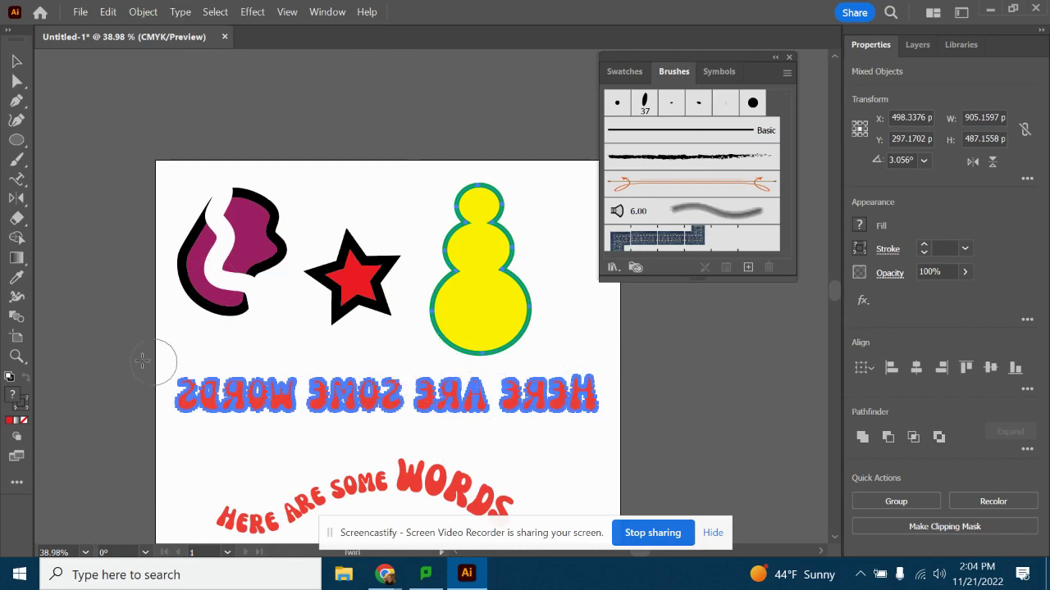
Try the Twirl tool on the H end of the outlined mirrored text and undo the distortion.
left_click(16, 482)
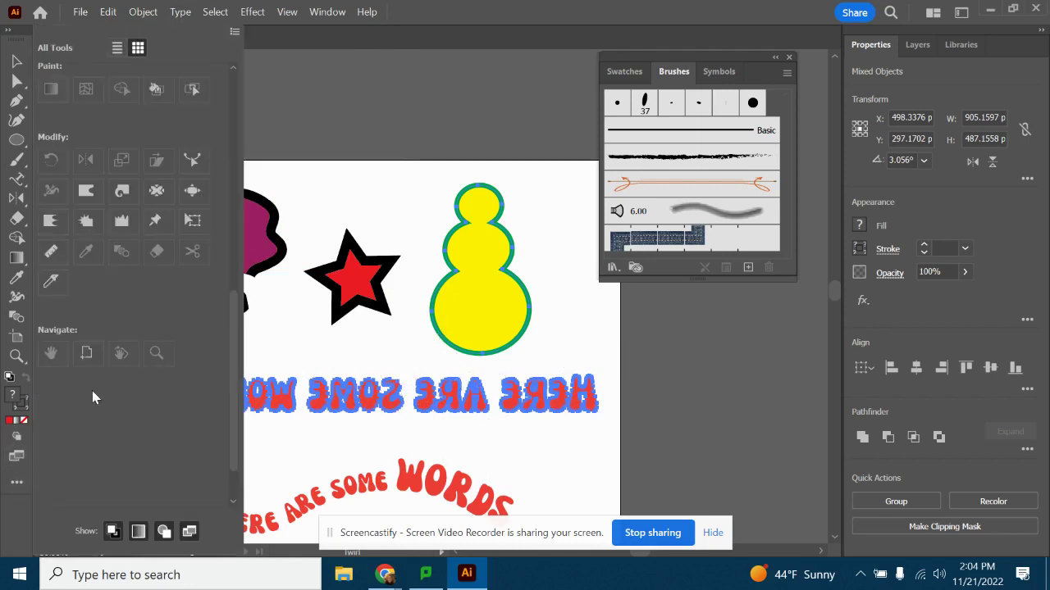
left_click(693, 367)
mouse_move(568, 380)
left_mouse_down()
mouse_move(573, 344)
mouse_move(552, 263)
left_mouse_up()
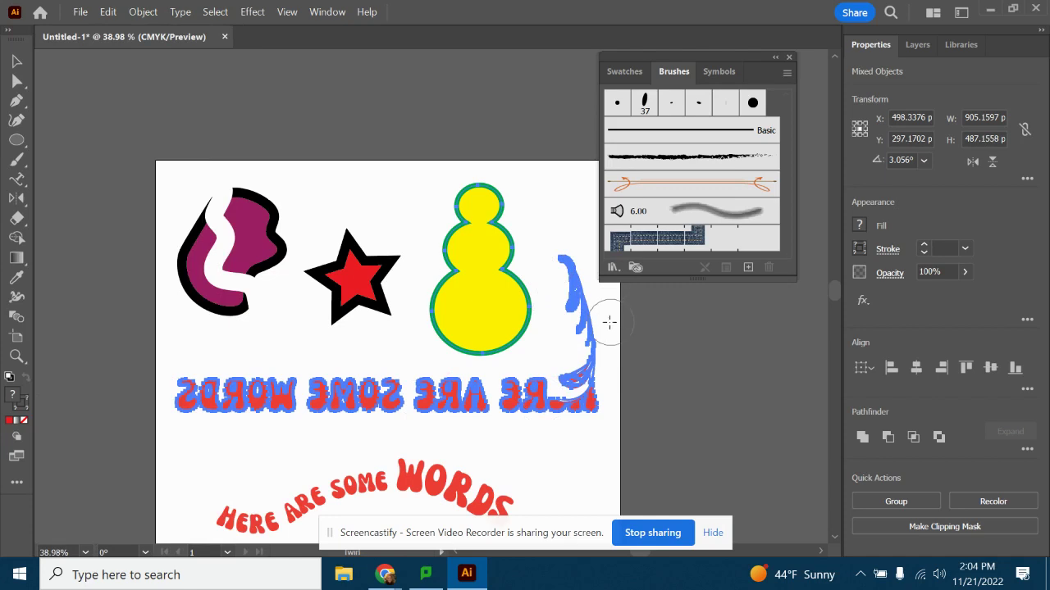
left_click(17, 61)
key("ctrl+z")
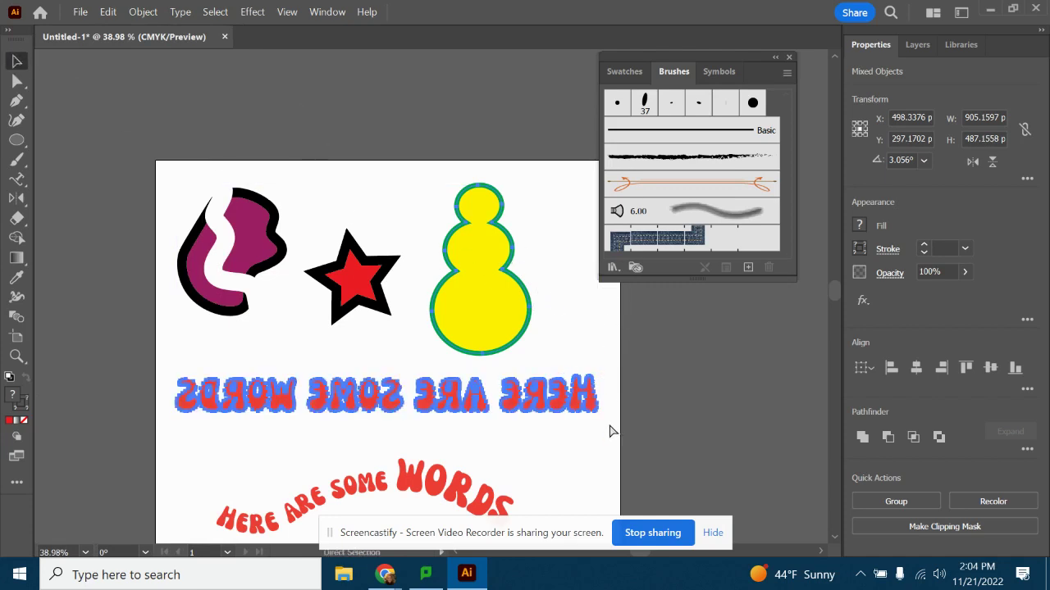
Warp several letters of the mirrored HERE ARE SOME words up and down with the Warp tool.
left_click(18, 484)
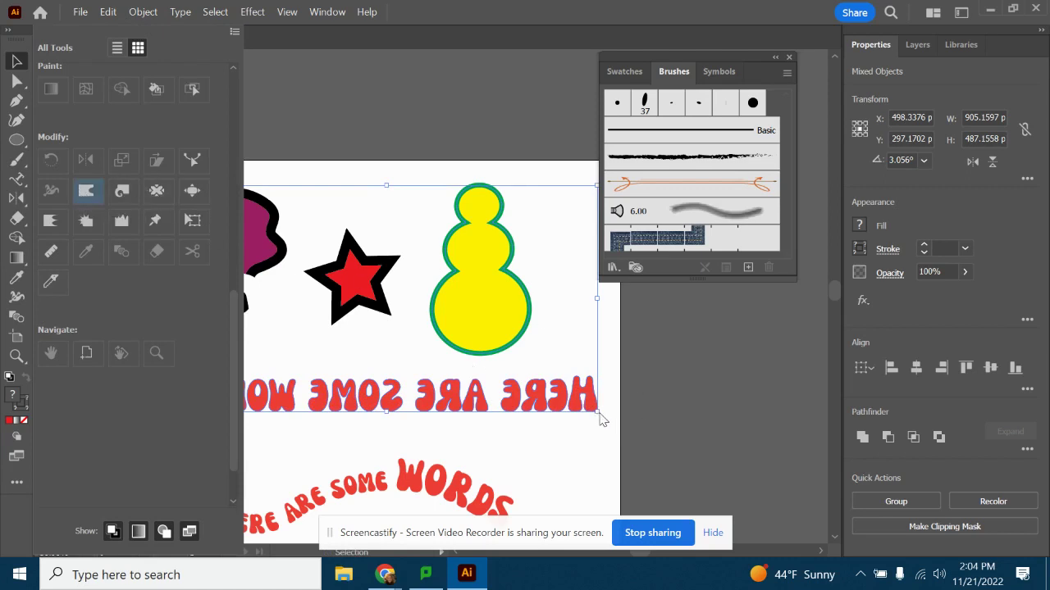
left_click(699, 417)
left_click_drag(581, 398, 620, 380)
mouse_move(537, 414)
left_mouse_down()
mouse_move(526, 475)
mouse_move(512, 444)
mouse_move(505, 469)
left_mouse_up()
left_click_drag(476, 408, 461, 472)
left_click_drag(410, 389, 416, 326)
left_click_drag(373, 398, 368, 330)
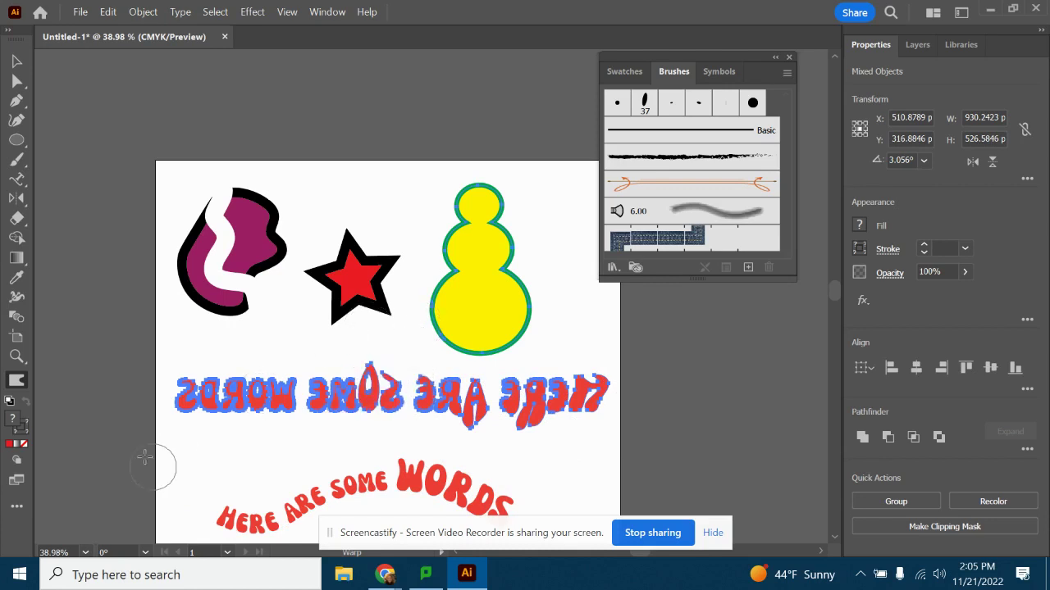
Bloat the letters of the mirrored SOME WORDS and the upper and middle parts of the yellow snowman.
left_click(10, 507)
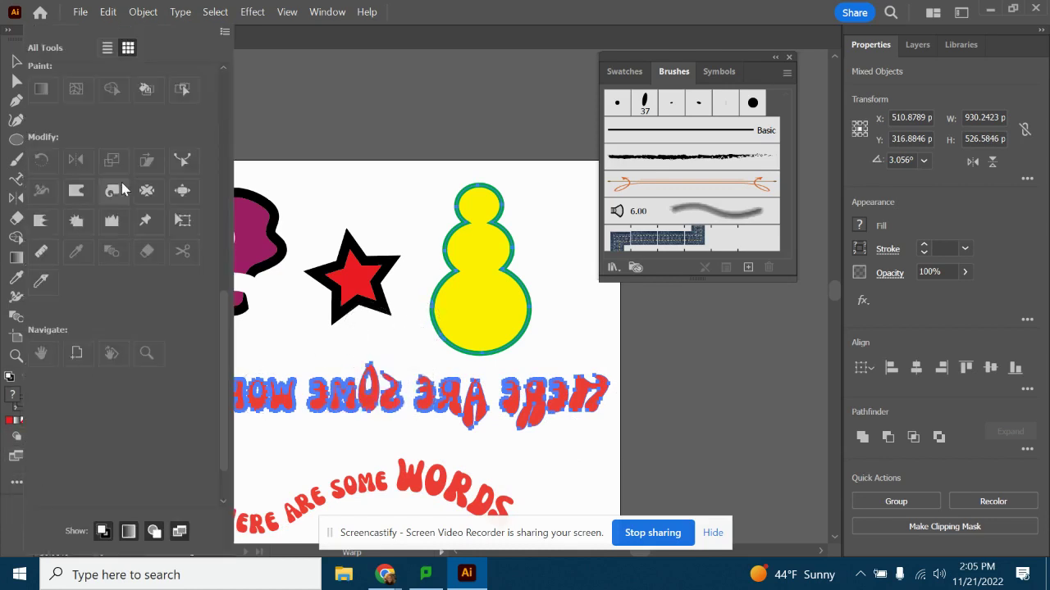
left_click(186, 197)
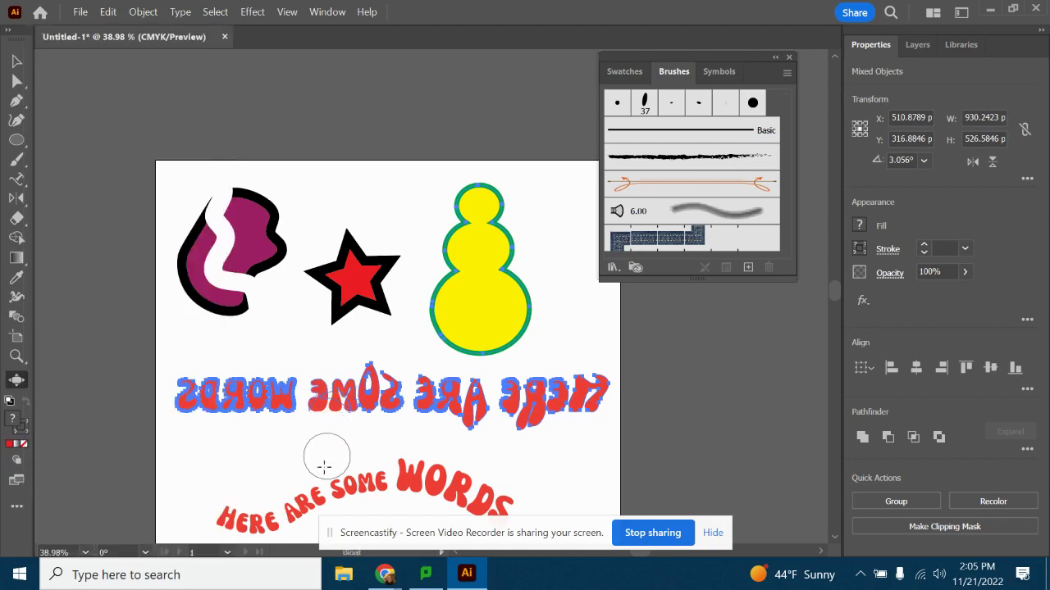
left_click(321, 378)
mouse_move(322, 374)
left_mouse_down()
mouse_move(305, 397)
mouse_move(244, 365)
mouse_move(261, 421)
mouse_move(199, 399)
left_mouse_up()
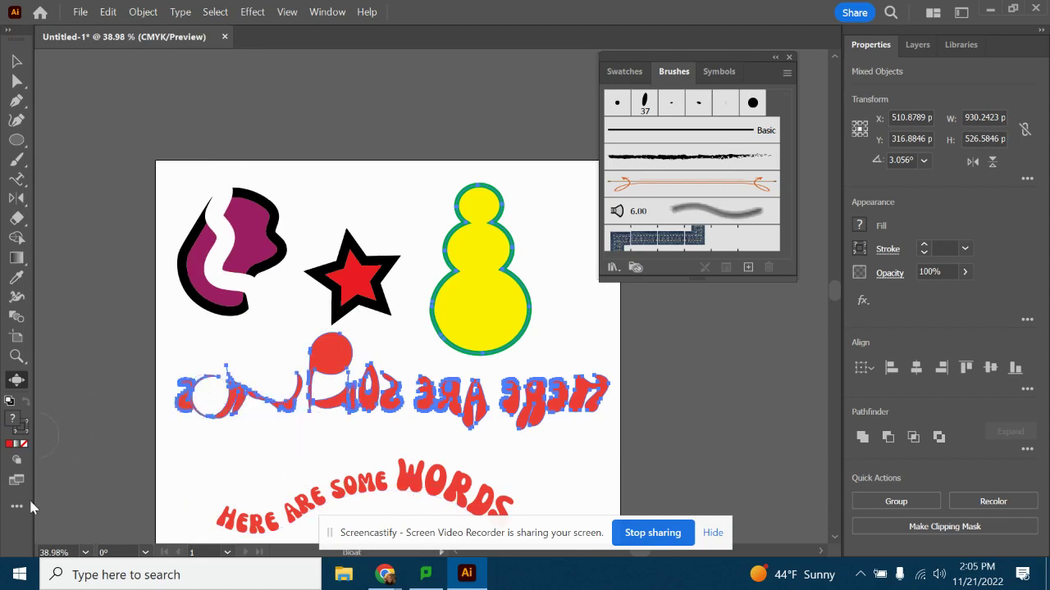
left_click(508, 265)
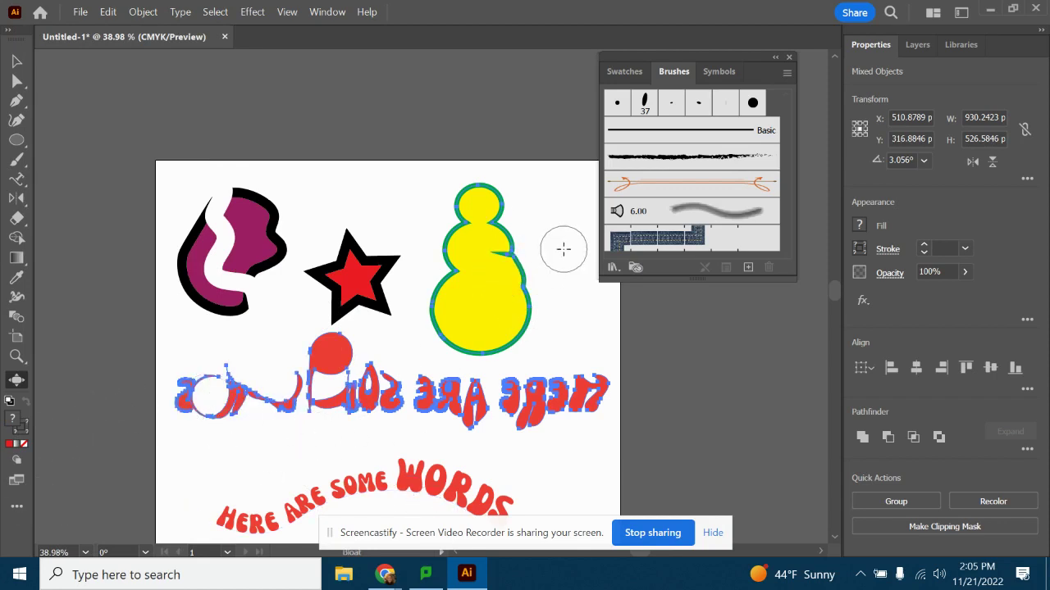
mouse_move(563, 250)
left_mouse_down()
mouse_move(470, 232)
mouse_move(554, 205)
mouse_move(454, 196)
mouse_move(469, 234)
mouse_move(506, 256)
mouse_move(454, 304)
left_mouse_up()
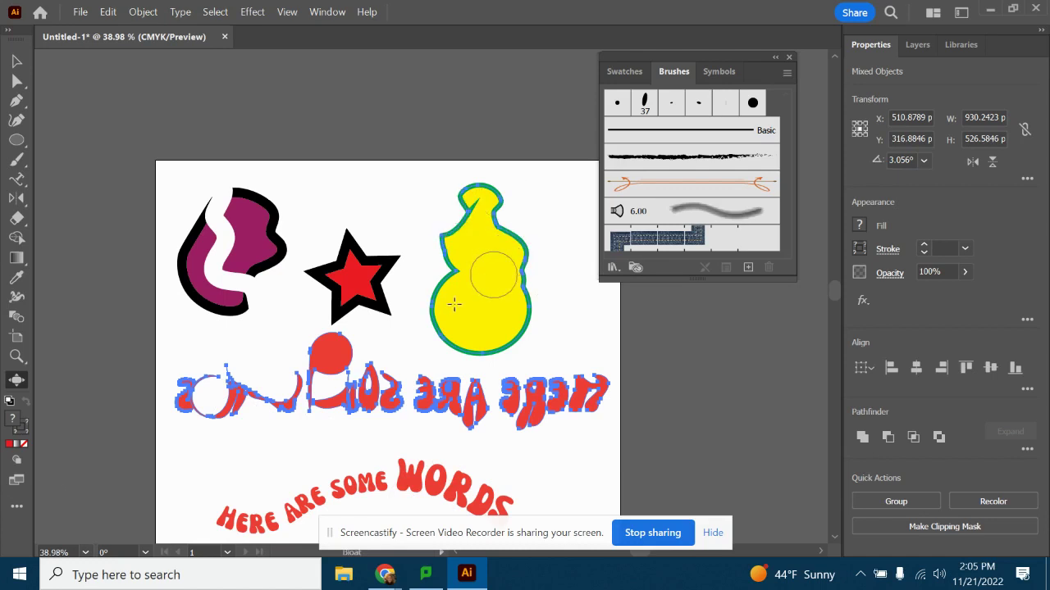
Crystallize the yellow snowman's edges into spikes around its top and sides.
left_click(17, 506)
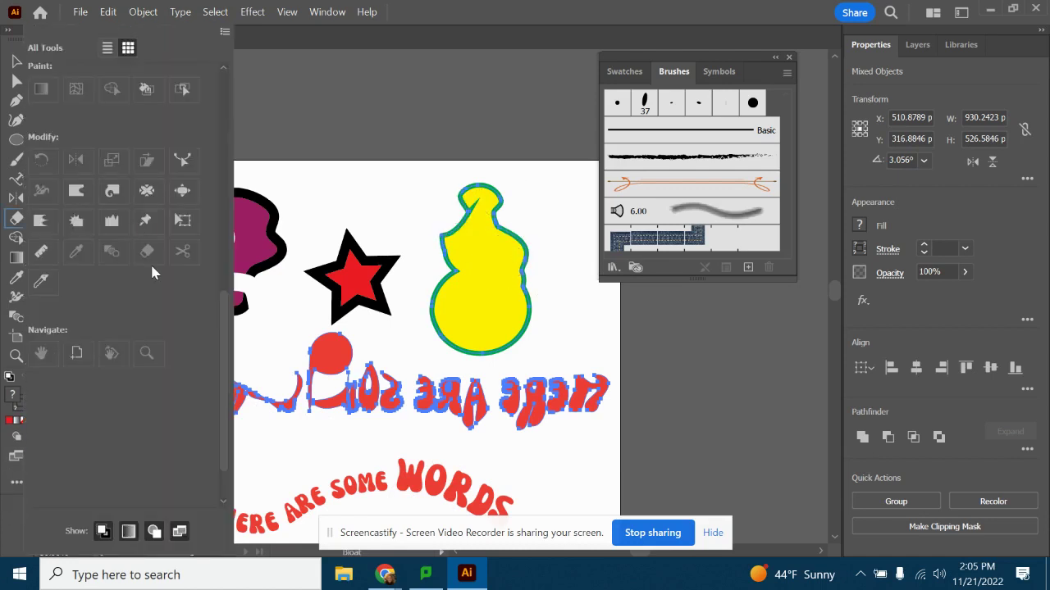
scroll(146, 283, "up", 5)
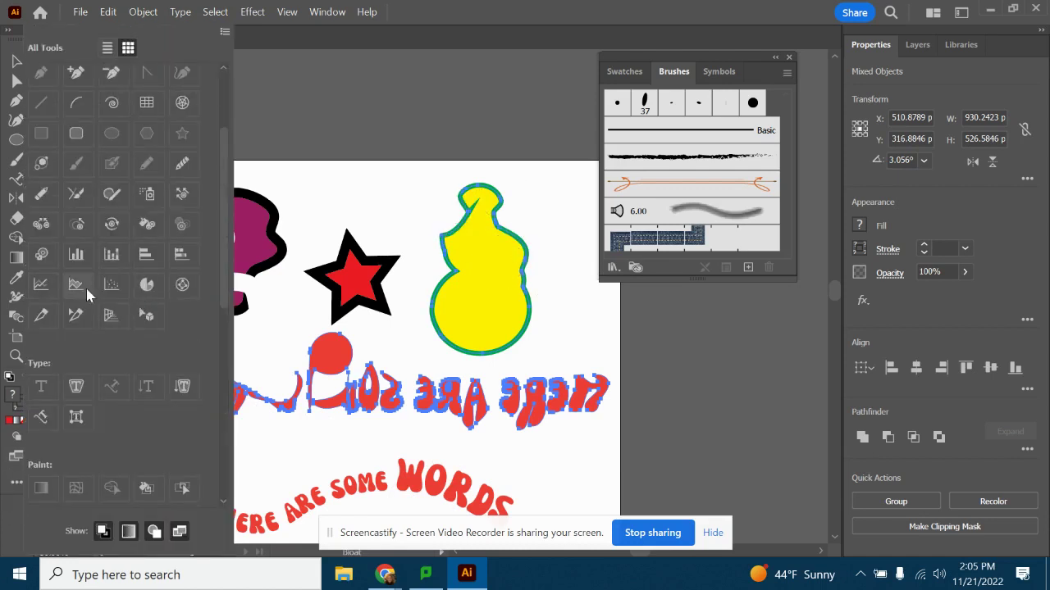
scroll(157, 365, "down", 8)
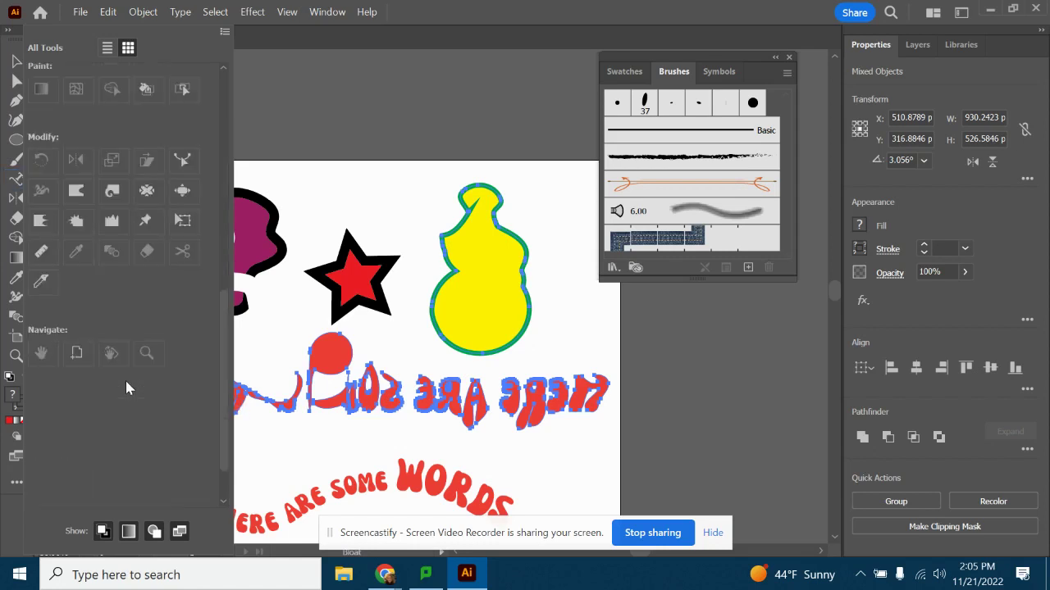
left_click(83, 228)
mouse_move(463, 306)
left_mouse_down()
mouse_move(404, 329)
mouse_move(463, 281)
mouse_move(414, 266)
mouse_move(467, 234)
mouse_move(425, 216)
mouse_move(446, 201)
mouse_move(489, 210)
mouse_move(475, 180)
mouse_move(525, 224)
mouse_move(496, 229)
mouse_move(521, 225)
mouse_move(512, 262)
mouse_move(554, 256)
mouse_move(520, 313)
mouse_move(553, 316)
left_mouse_up()
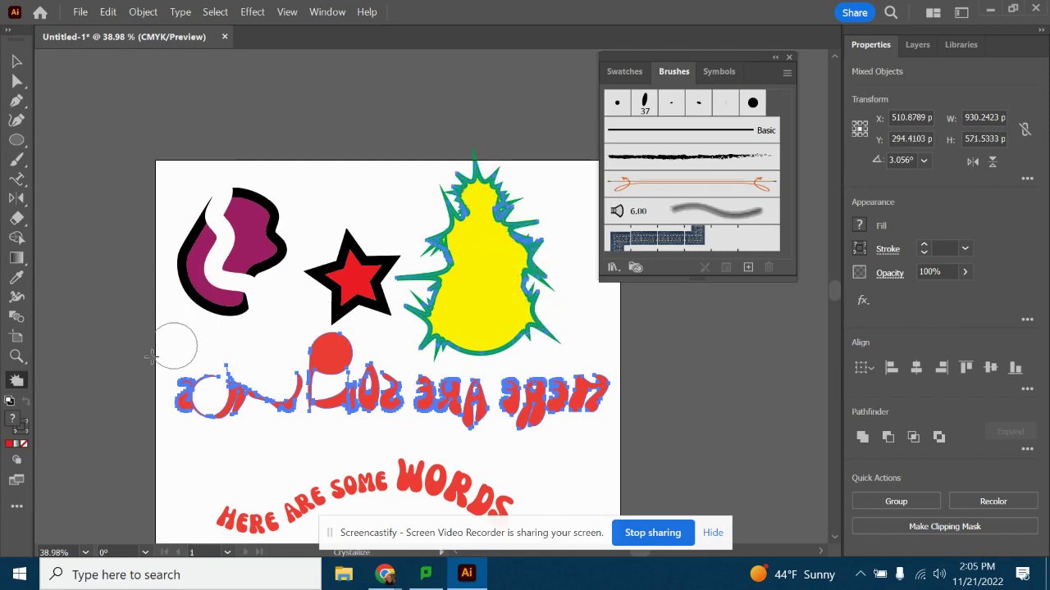
Draw a spiral about 350 by 423 pt over the magenta blob and the star.
left_click(23, 507)
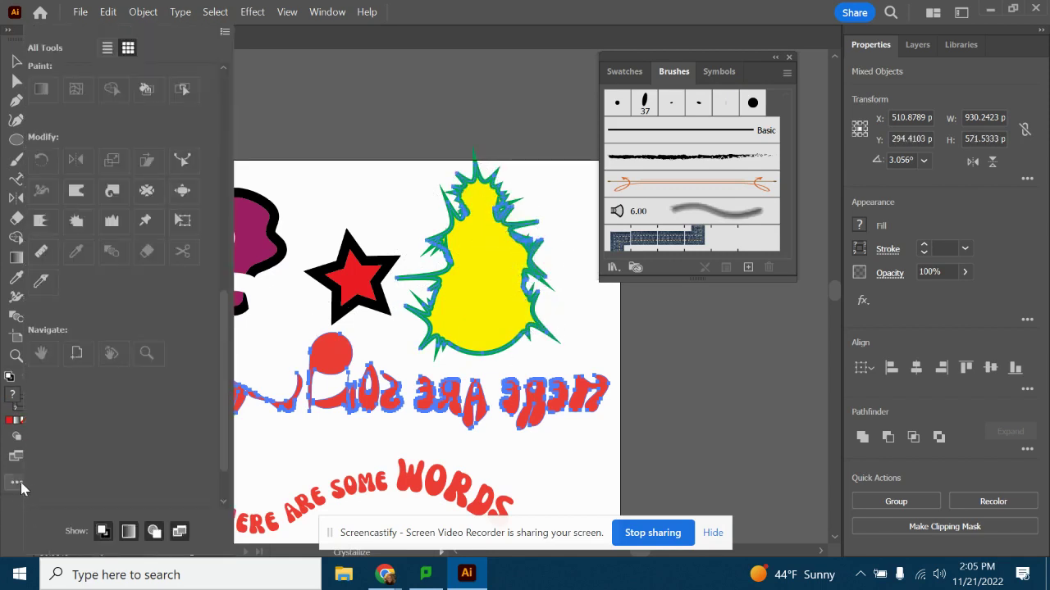
scroll(179, 385, "up", 5)
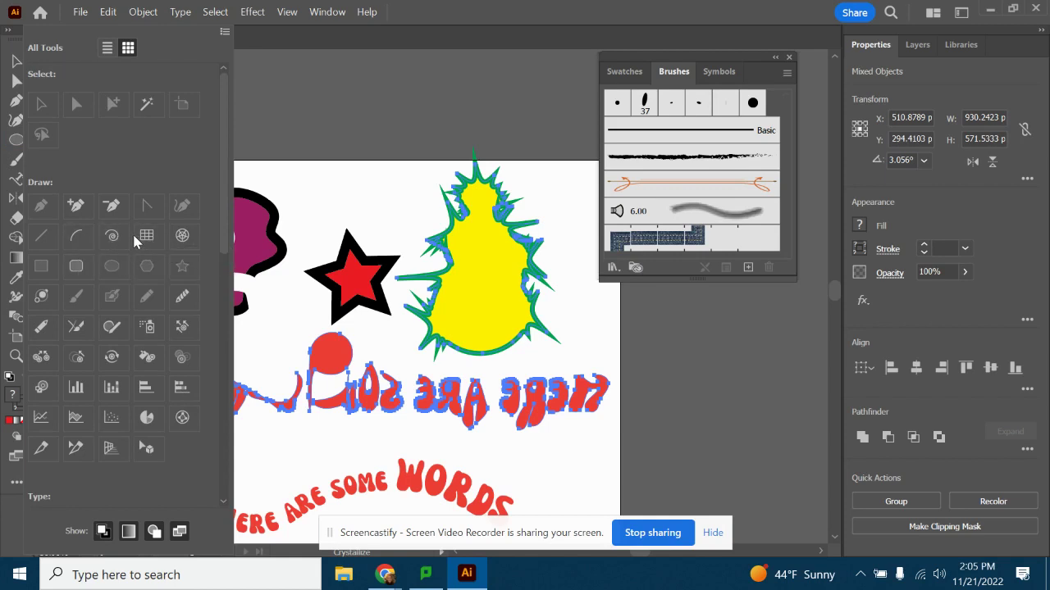
left_click_drag(296, 308, 233, 198)
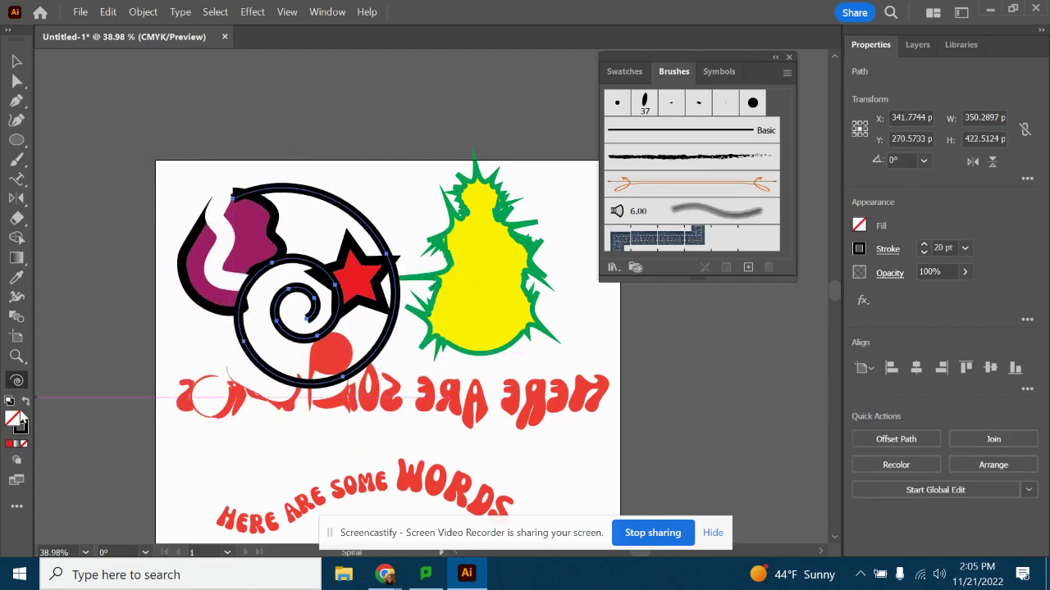
Browse the complete tool set in list and grid view, and add the Spiral tool to the toolbar.
left_click(16, 506)
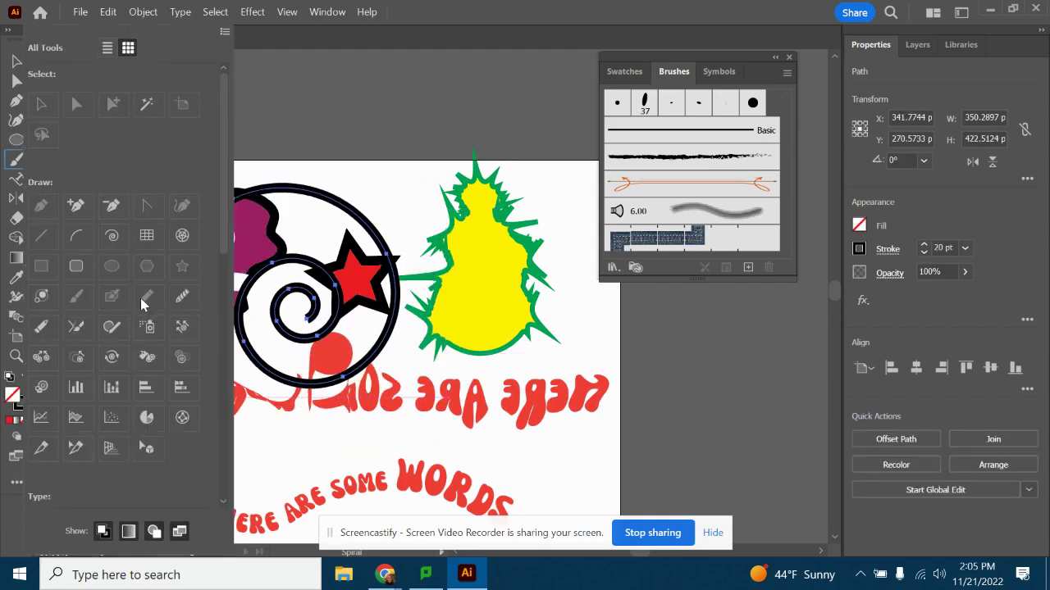
scroll(89, 303, "down", 10)
scroll(113, 305, "up", 10)
left_click(108, 49)
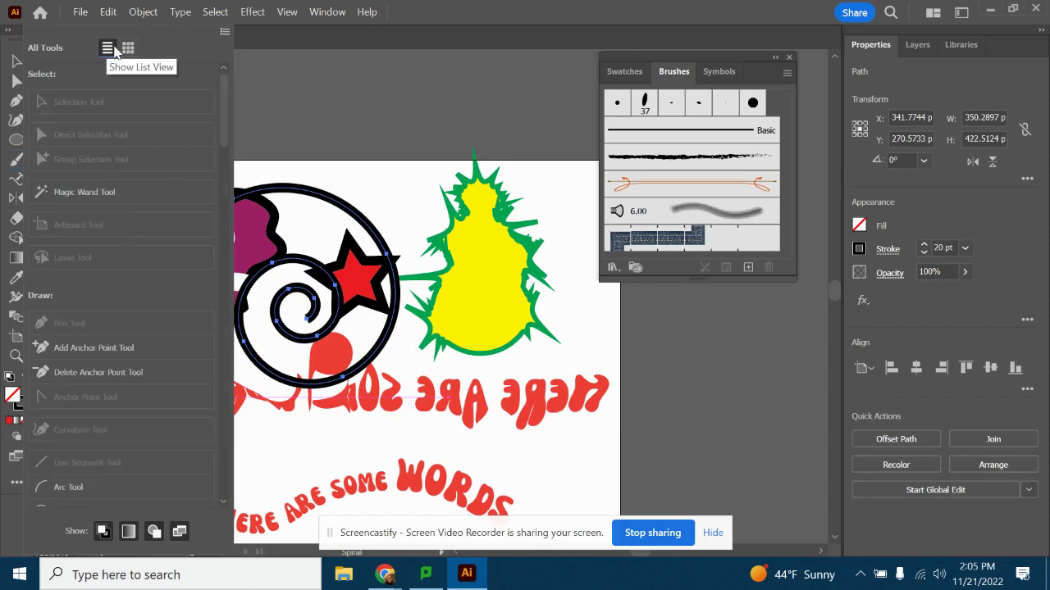
left_click(128, 47)
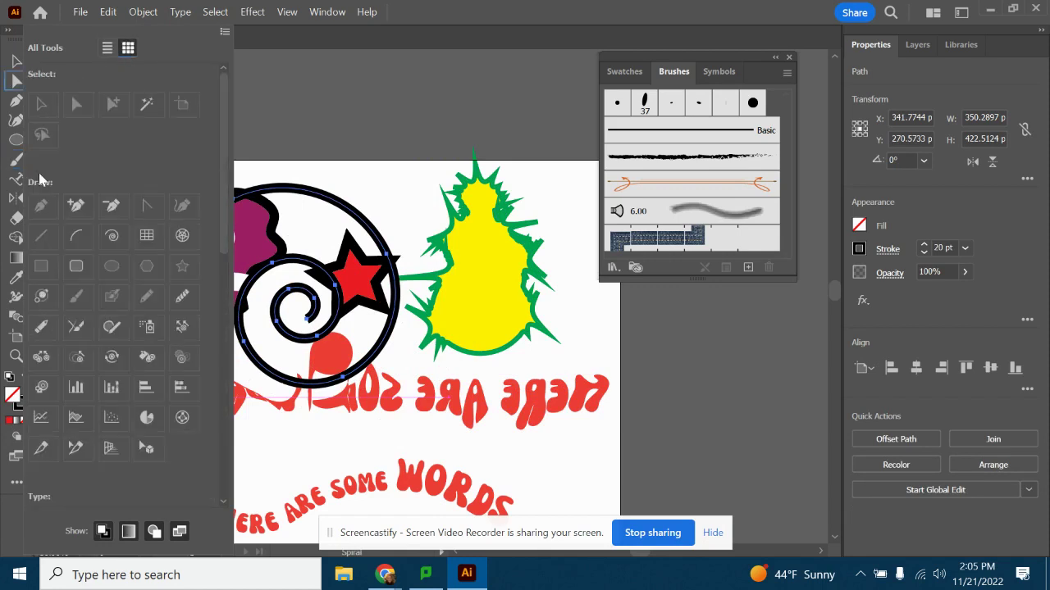
left_click(114, 236)
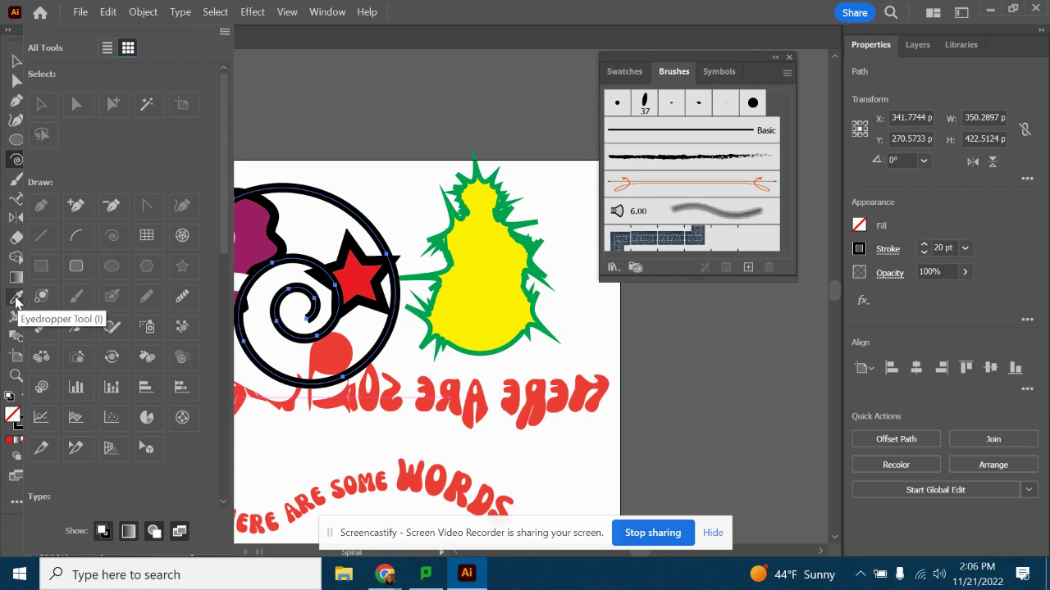
Remove the Eyedropper tool from the toolbar and add the Twirl tool to it.
left_click_drag(17, 301, 112, 157)
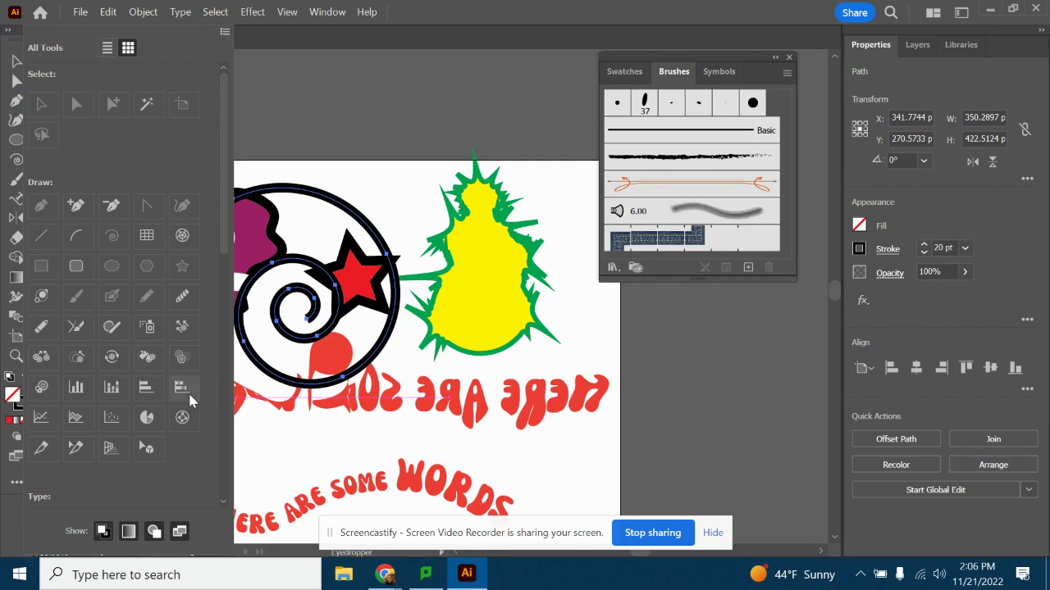
scroll(180, 394, "down", 7)
scroll(146, 351, "up", 2)
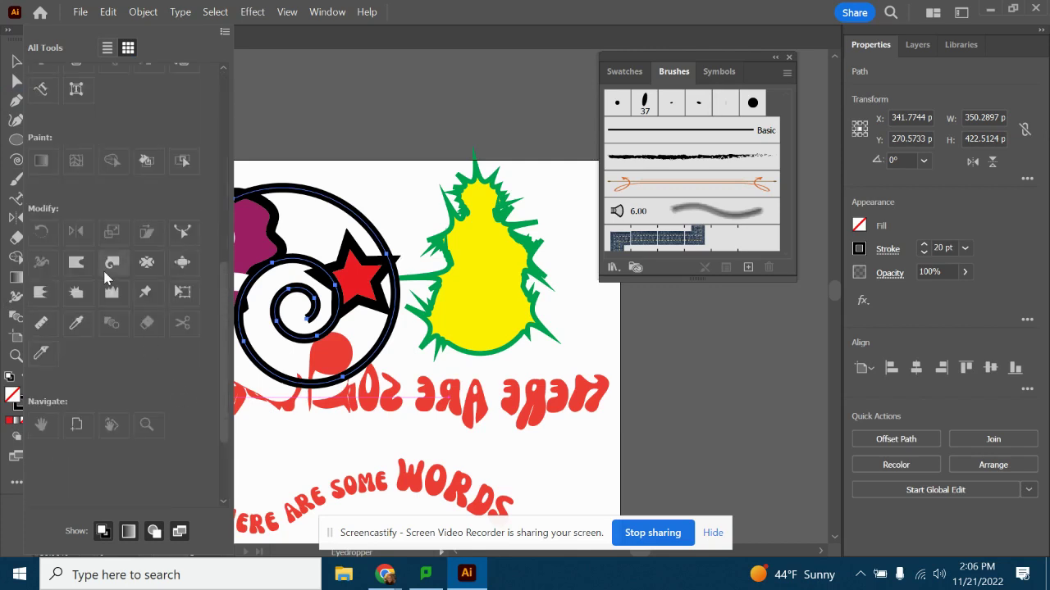
left_click_drag(112, 272, 16, 219)
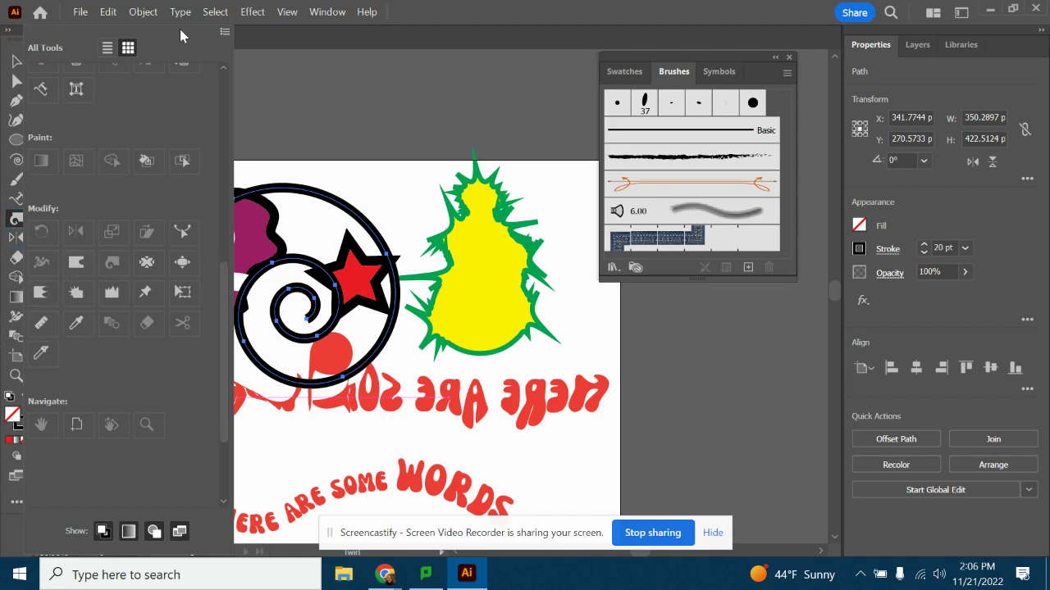
left_click(299, 38)
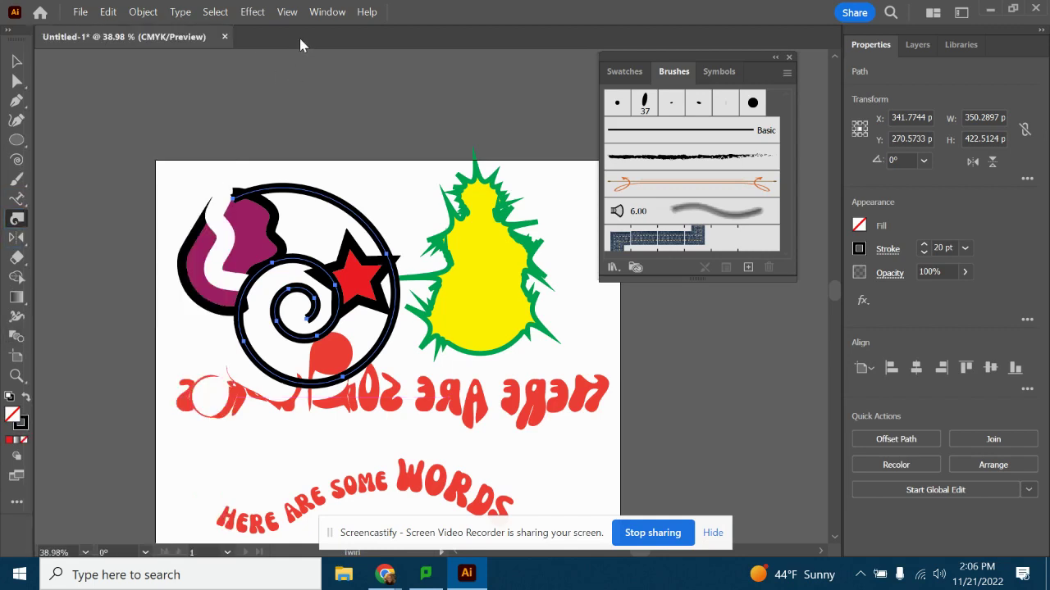
Examine the edge of the spiral's stroke at magnifications up to 51000%, and return the view to 100%.
left_click(17, 378)
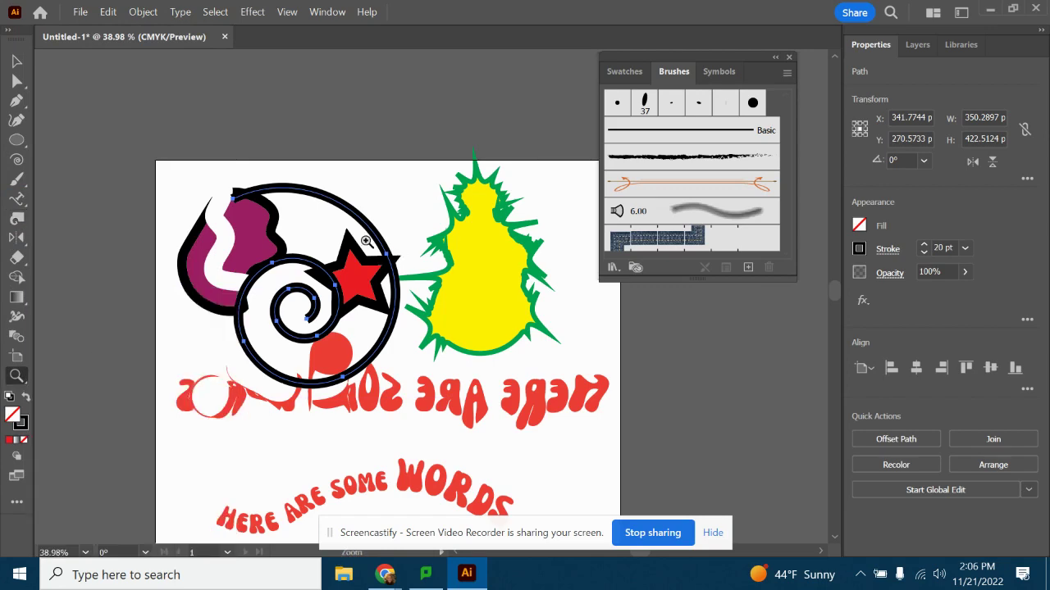
left_click(368, 291)
left_click(383, 293)
left_click(418, 283)
left_click(405, 308)
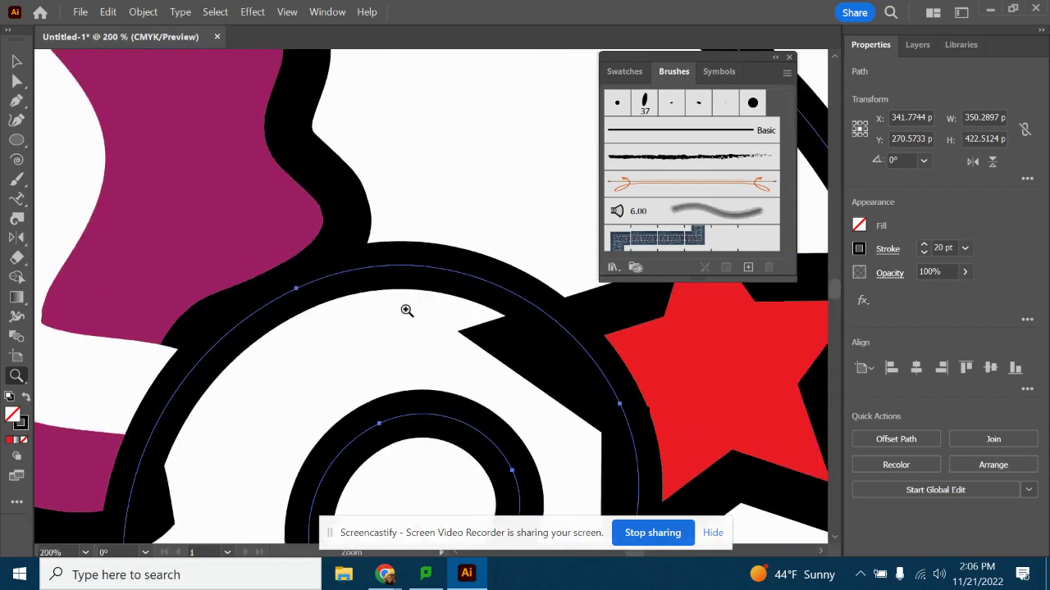
left_click(474, 276)
left_click(478, 293)
left_click(478, 293)
left_click(446, 294)
left_click(375, 286)
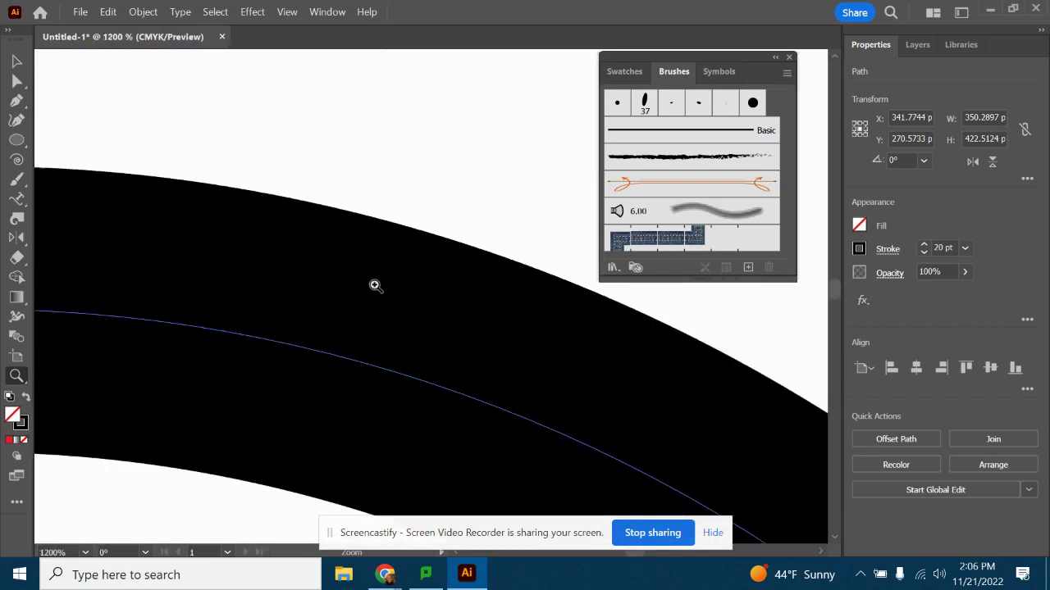
left_click(384, 234)
left_click(403, 265)
left_click(365, 327)
left_click(405, 274)
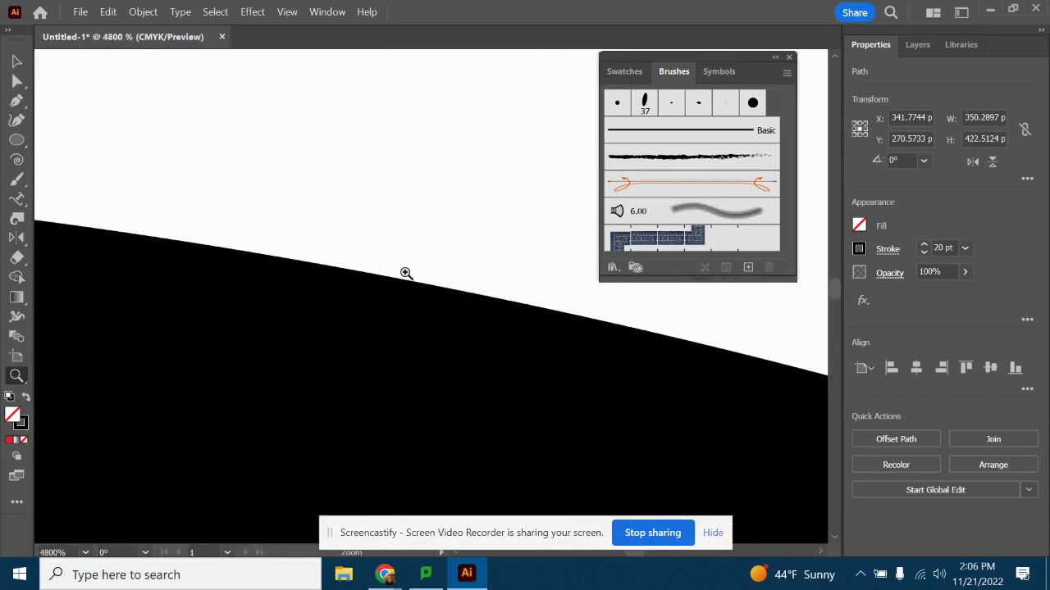
left_click(377, 312)
left_click(379, 311)
left_click(408, 213)
left_click(443, 159)
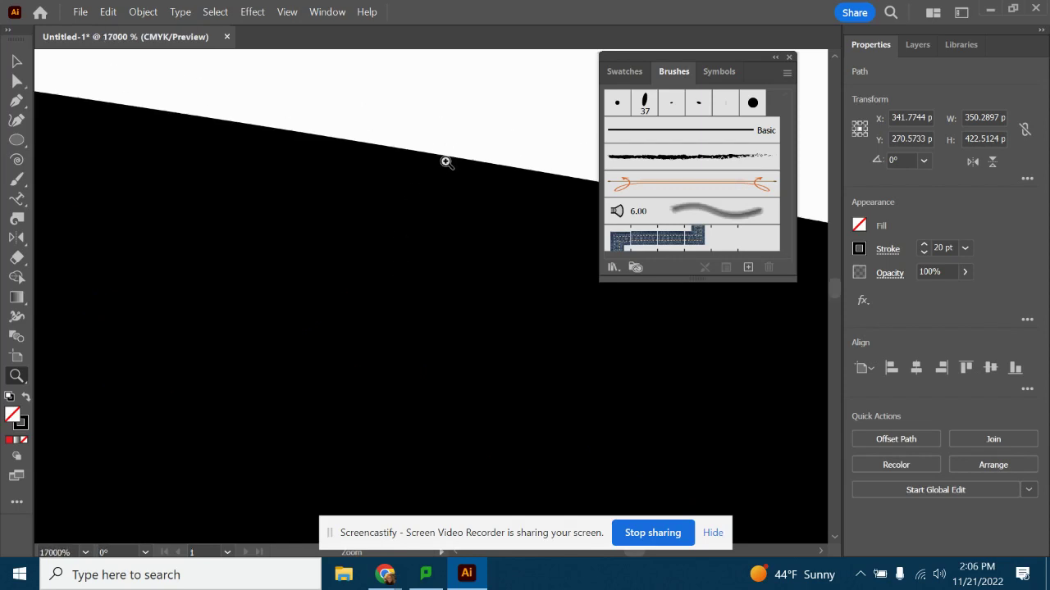
left_click(447, 161)
left_click(447, 161)
left_click(153, 498)
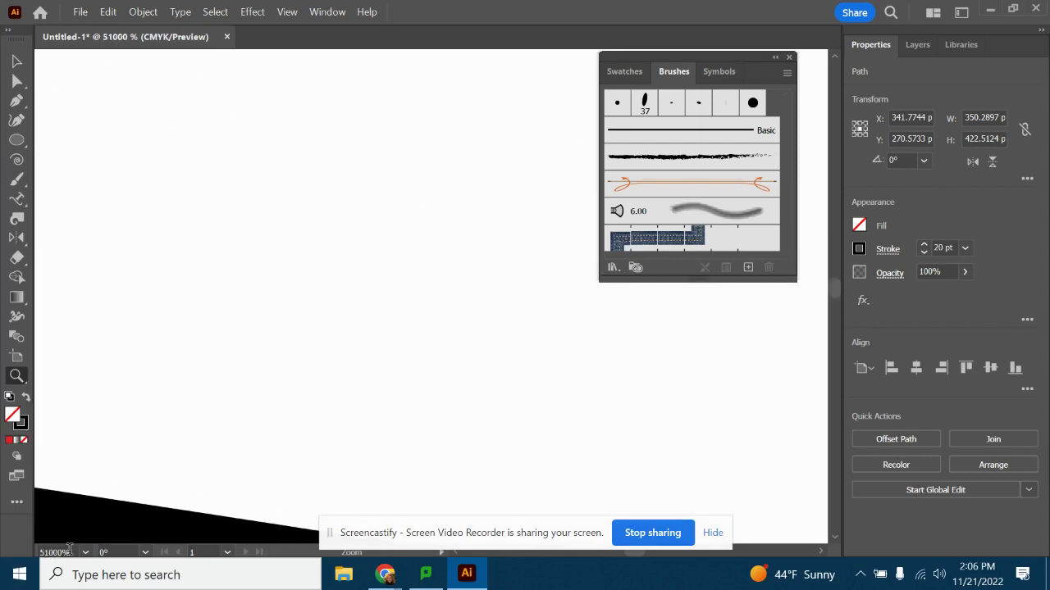
left_click(192, 467)
left_click(87, 553)
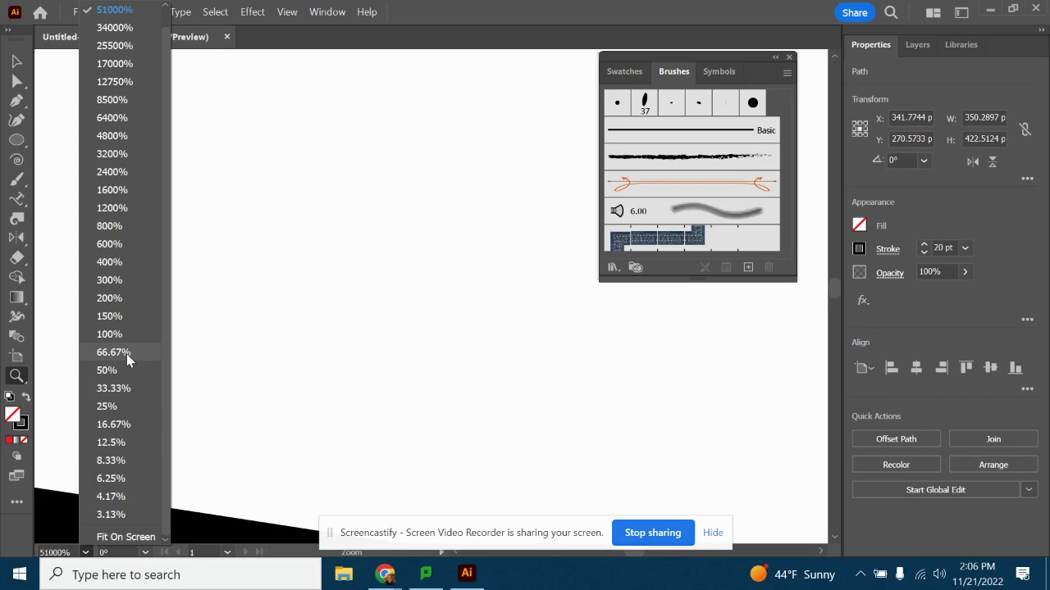
left_click(109, 334)
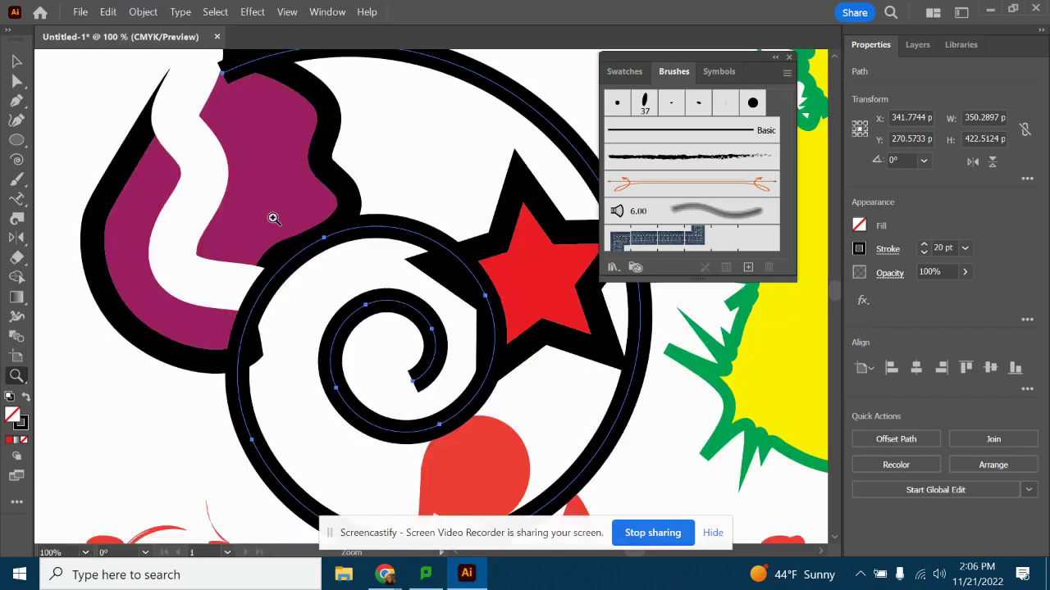
left_click(80, 12)
mouse_move(105, 351)
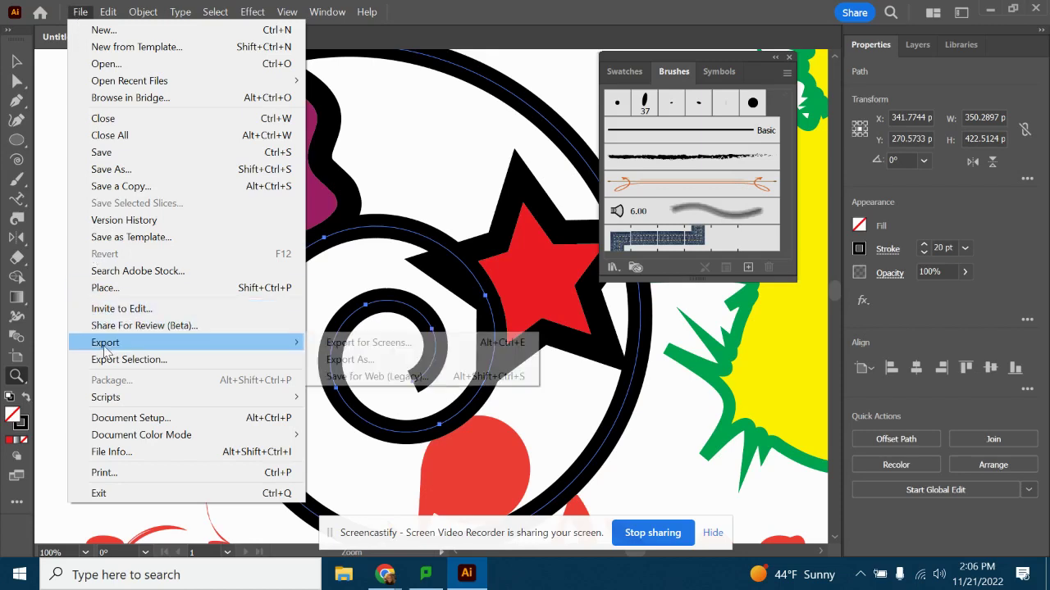
left_click(361, 359)
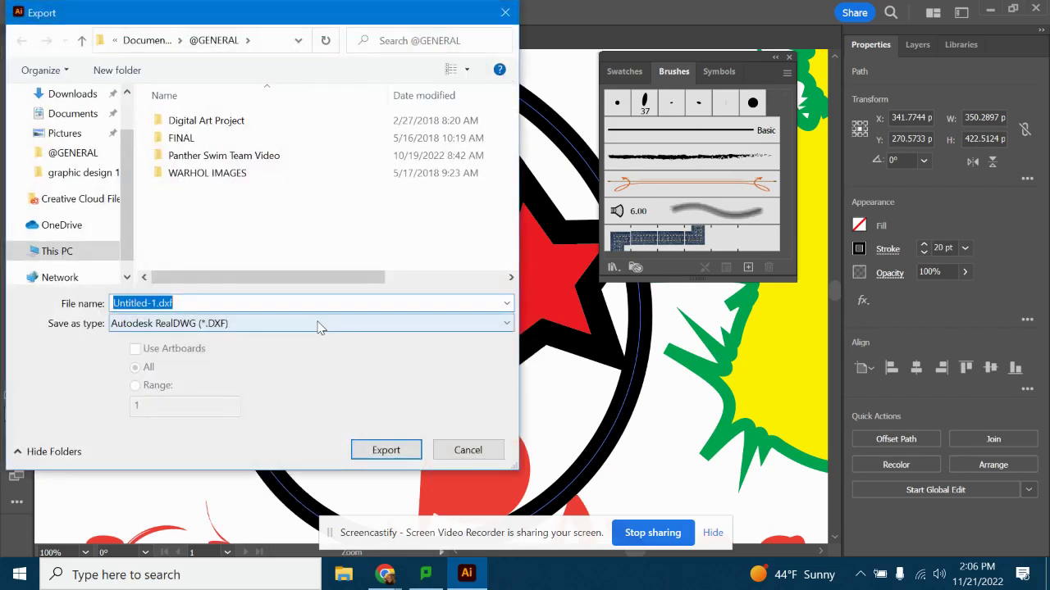
left_click(468, 450)
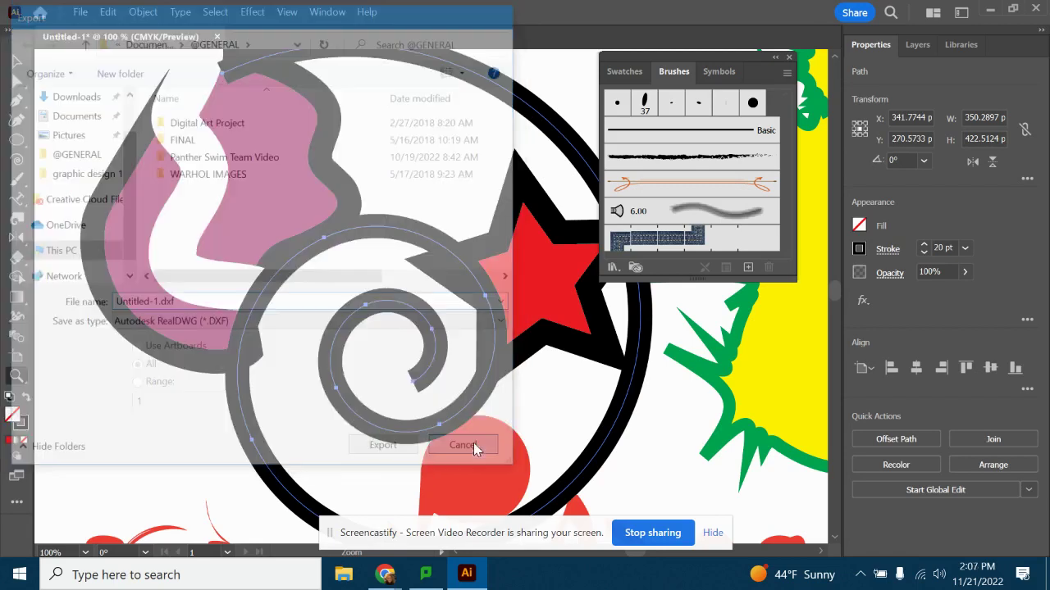
Save the document on the computer as test in Adobe Illustrator (*.AI) format, with the Illustrator 2020 version option.
left_click(80, 12)
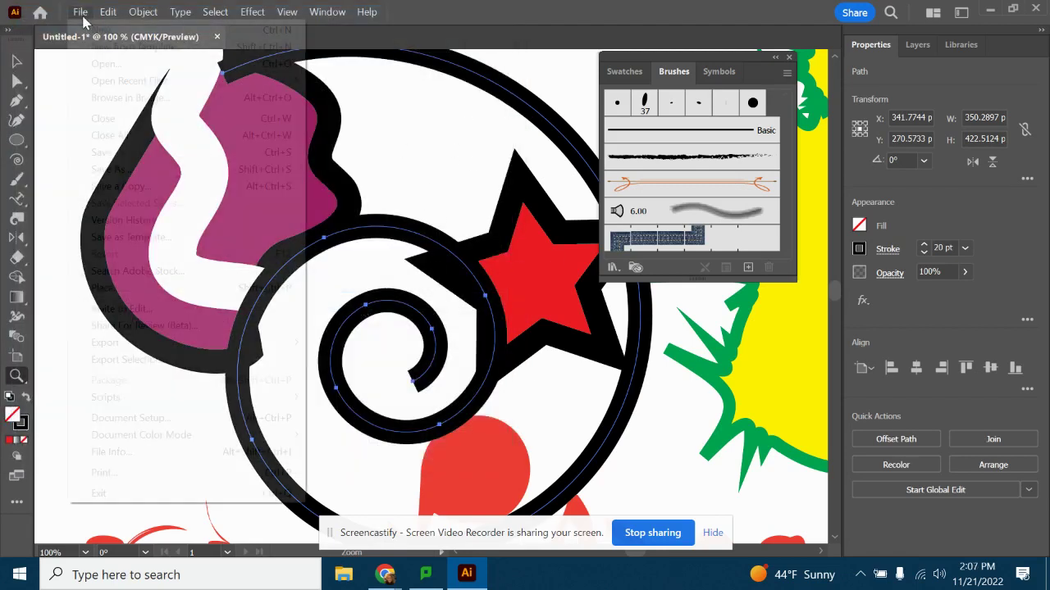
left_click(138, 175)
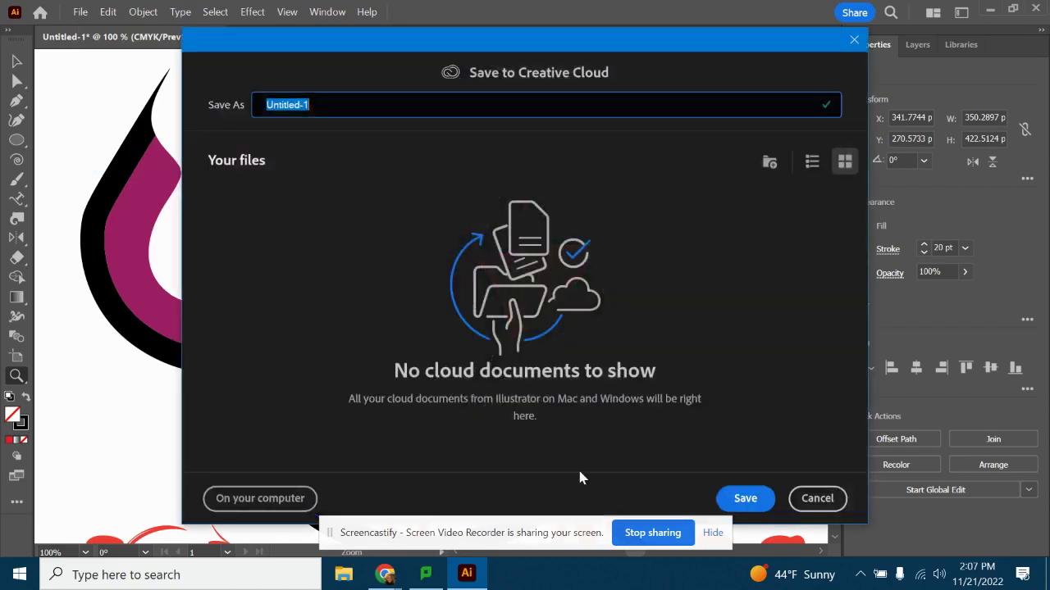
left_click(261, 500)
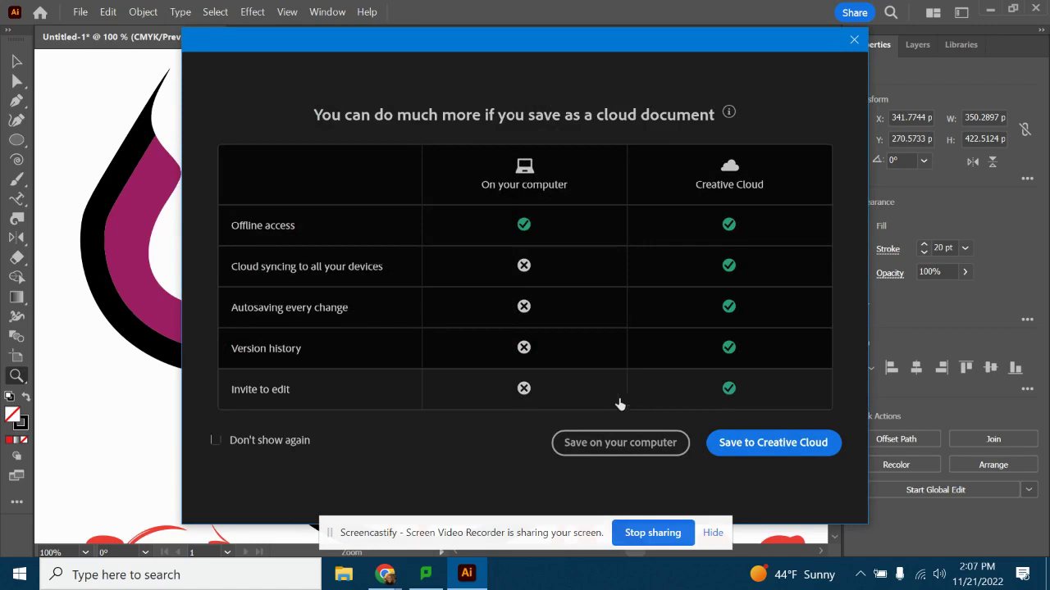
left_click(613, 441)
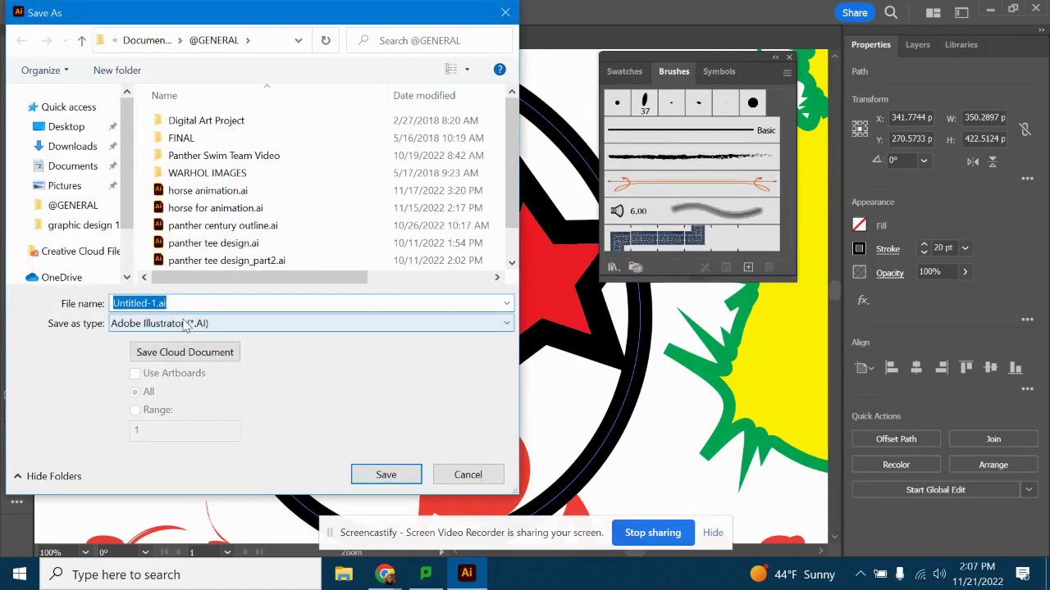
type("test")
key("Return")
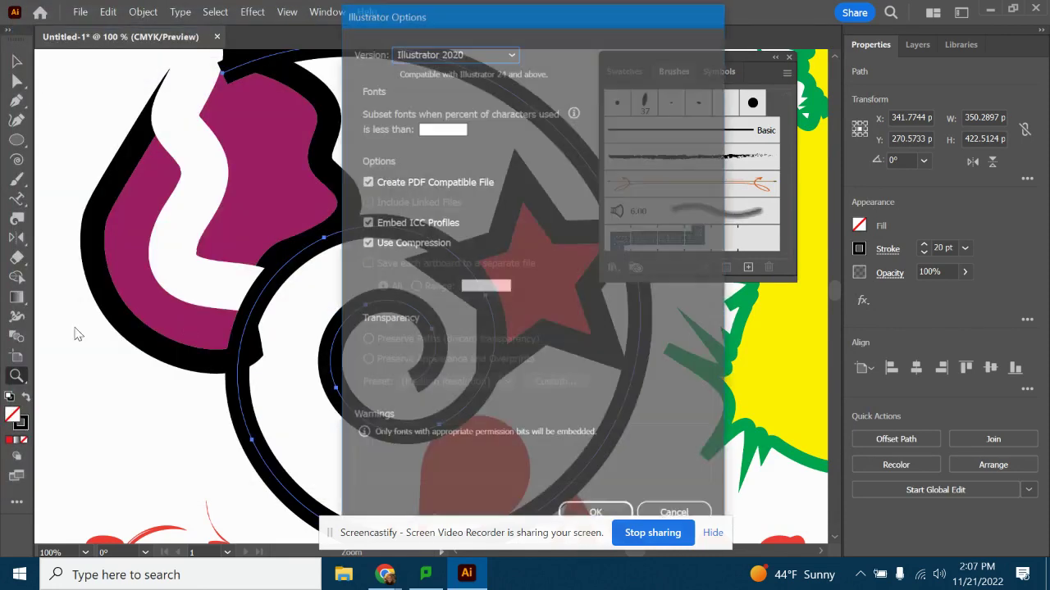
left_click(611, 512)
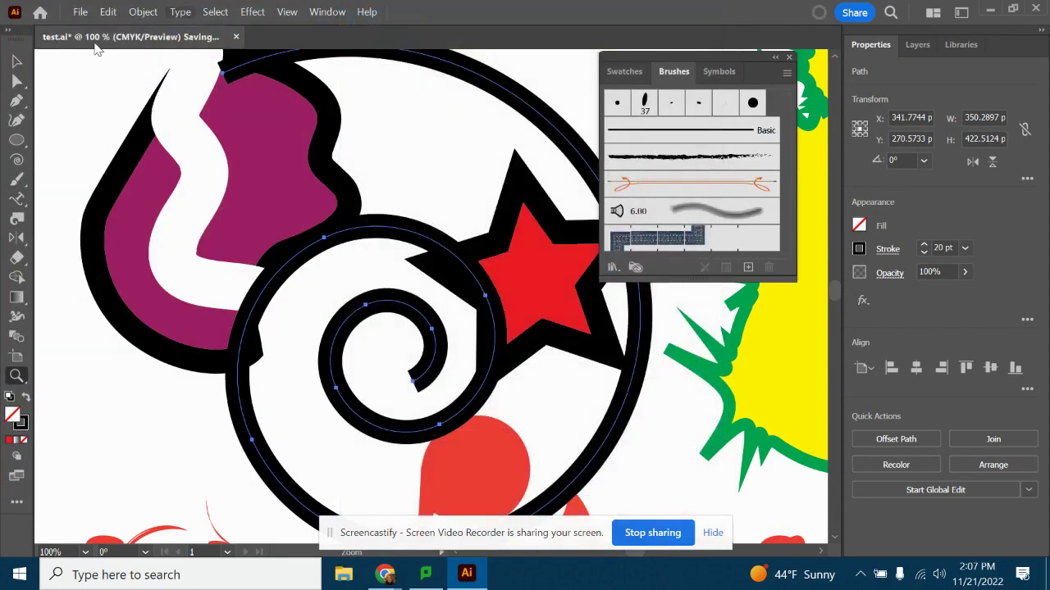
Select the red star and display the Color panel.
left_click(15, 62)
left_click(556, 287)
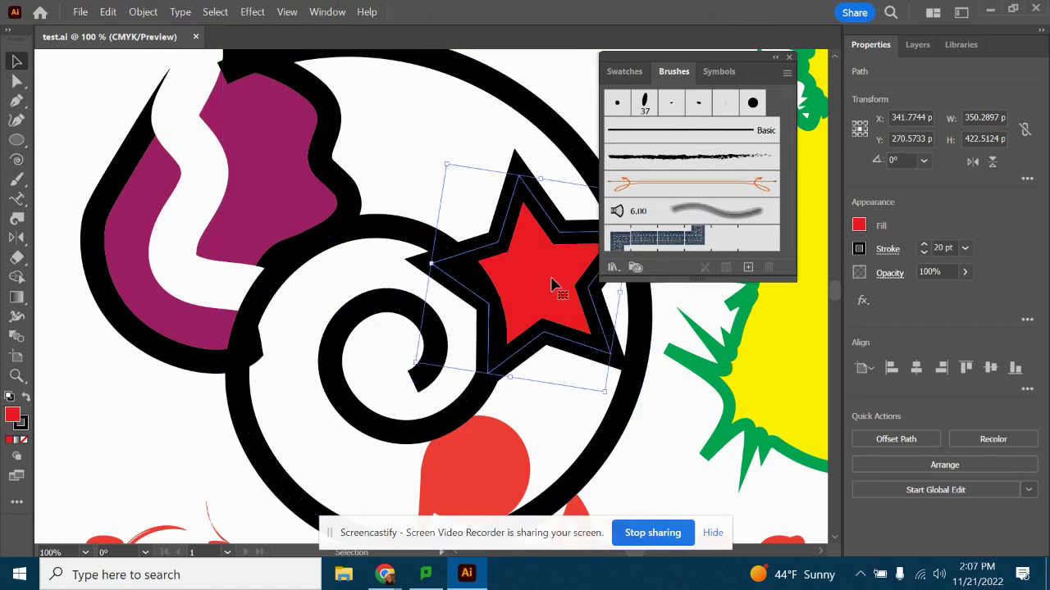
left_click(338, 11)
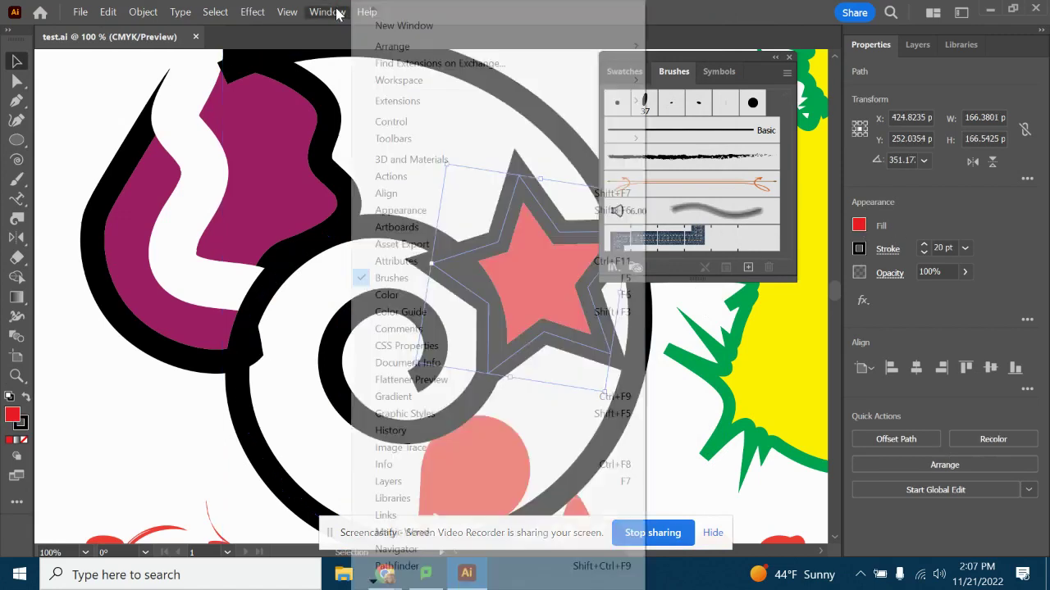
mouse_move(286, 8)
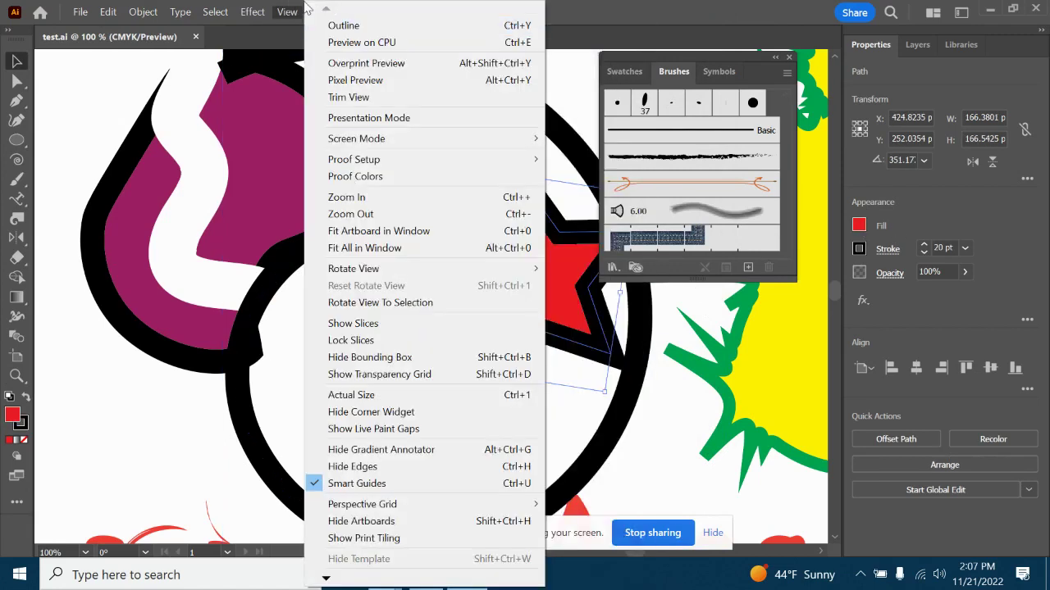
left_click(294, 8)
left_click(325, 11)
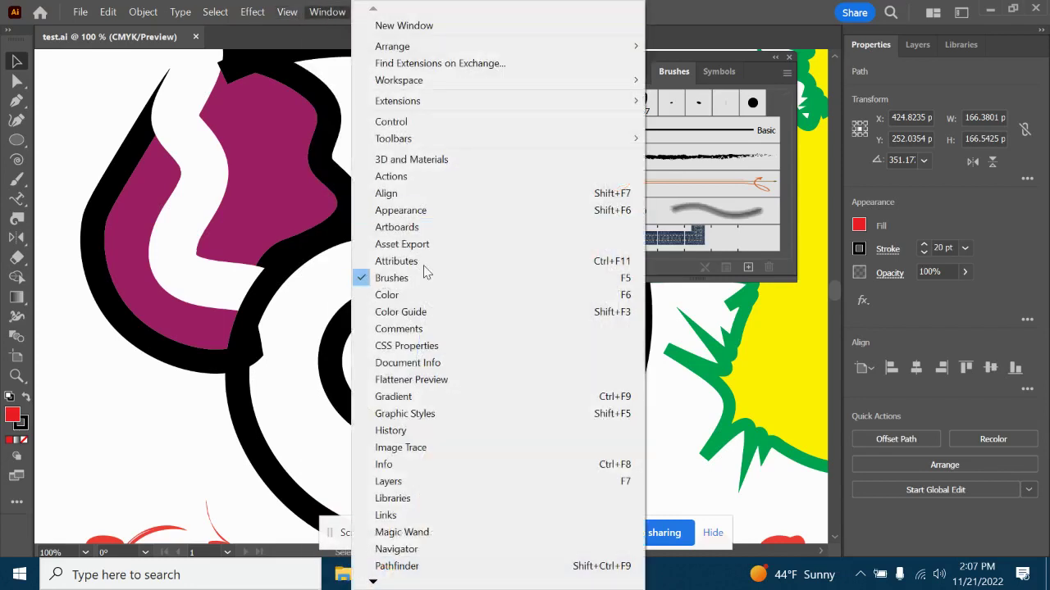
left_click(424, 293)
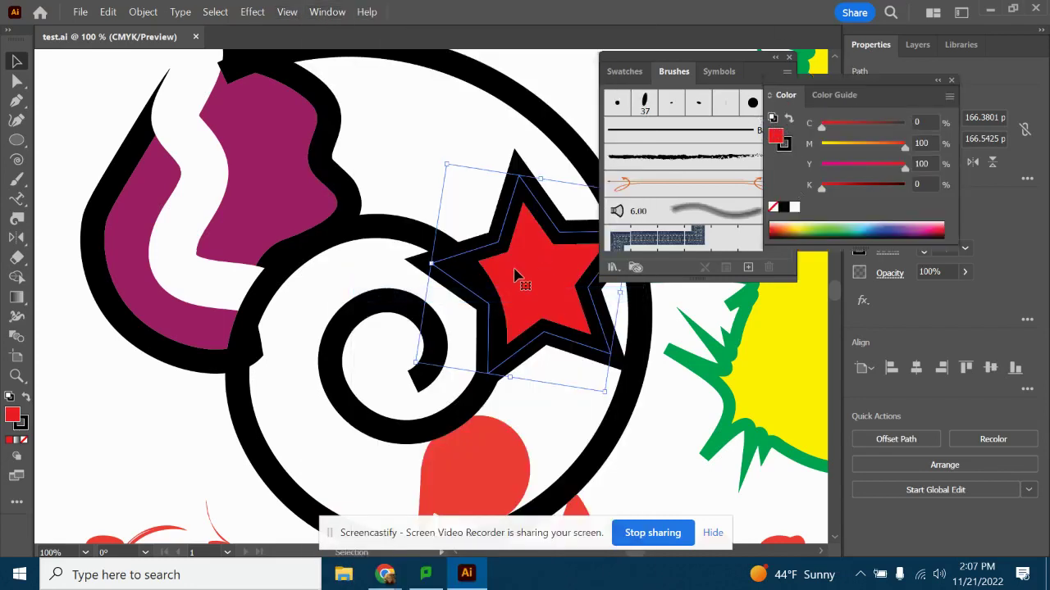
Set the star's fill color to hex 000000.
double_click(774, 140)
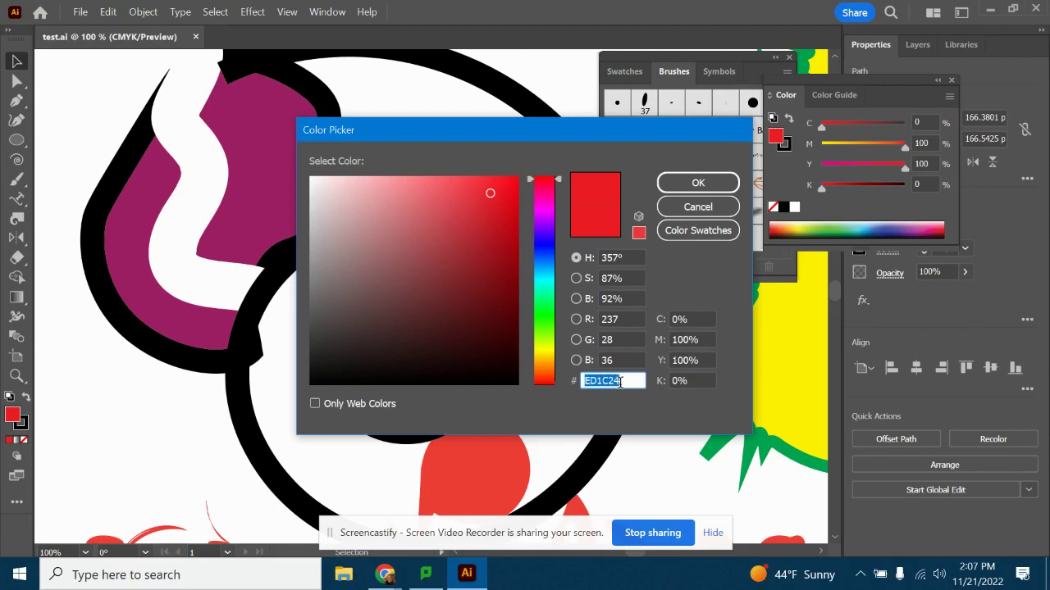
type("000000")
key("Return")
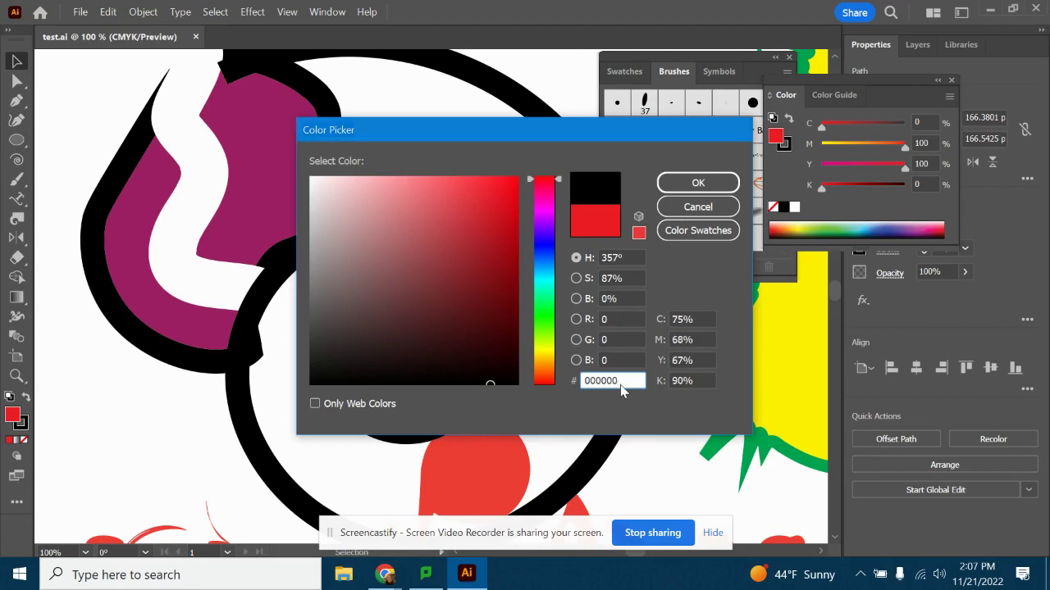